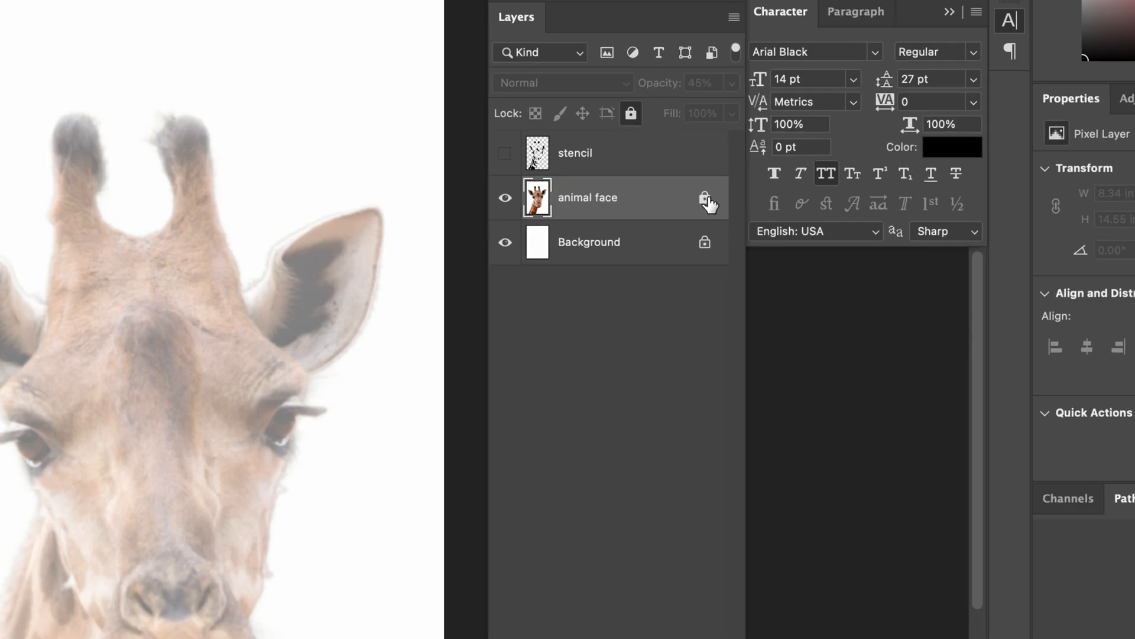
Step: Unlock the animal face layer and posterize it to 2 levels
{"action": "left_click", "coordinate": [704, 197]}
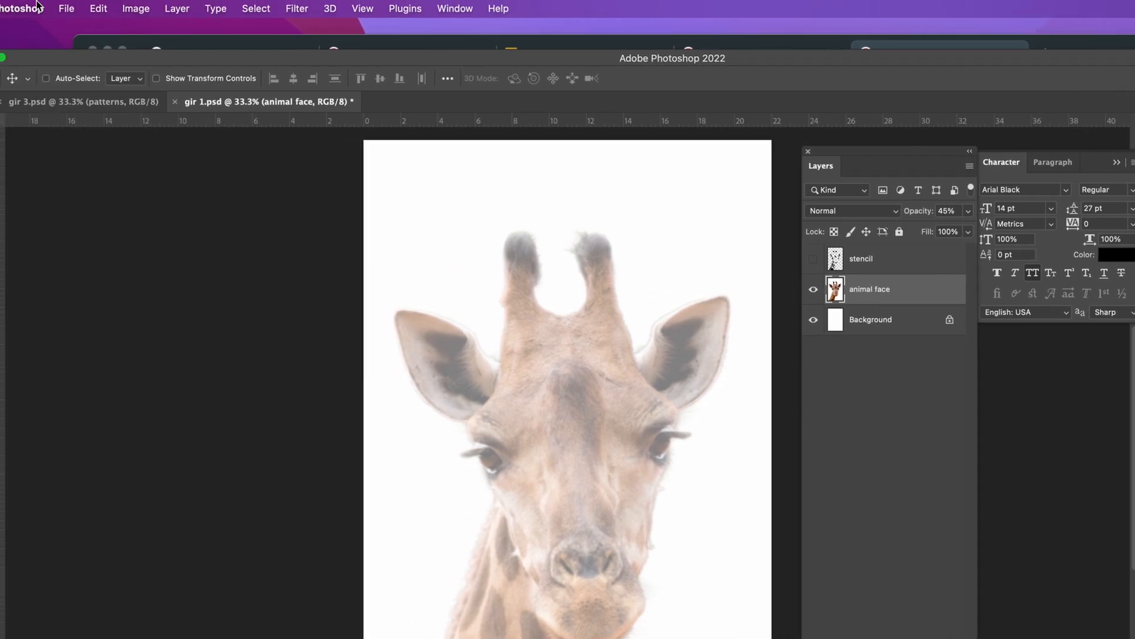
{"action": "left_click", "coordinate": [139, 8]}
{"action": "mouse_move", "coordinate": [176, 53]}
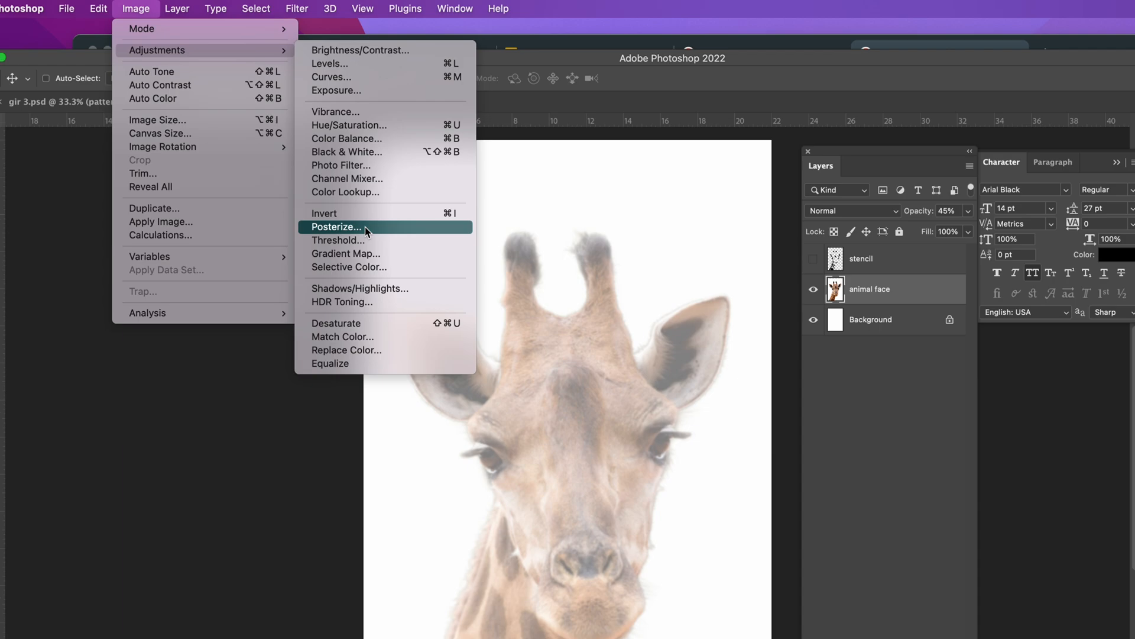
{"action": "left_click", "coordinate": [336, 226]}
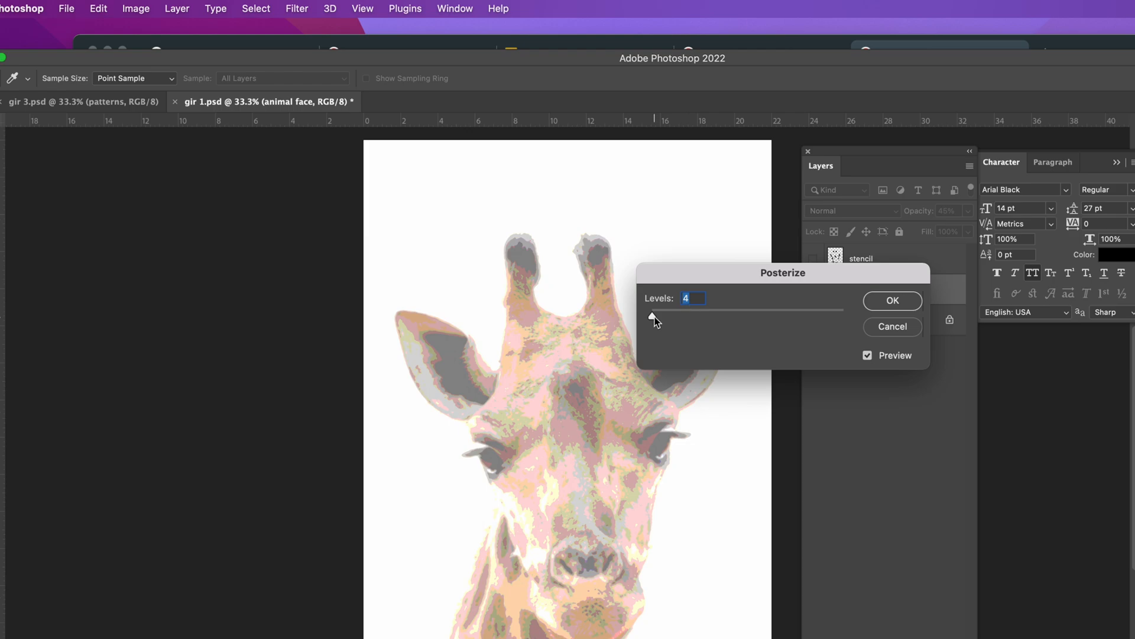
{"action": "key", "text": "Down"}
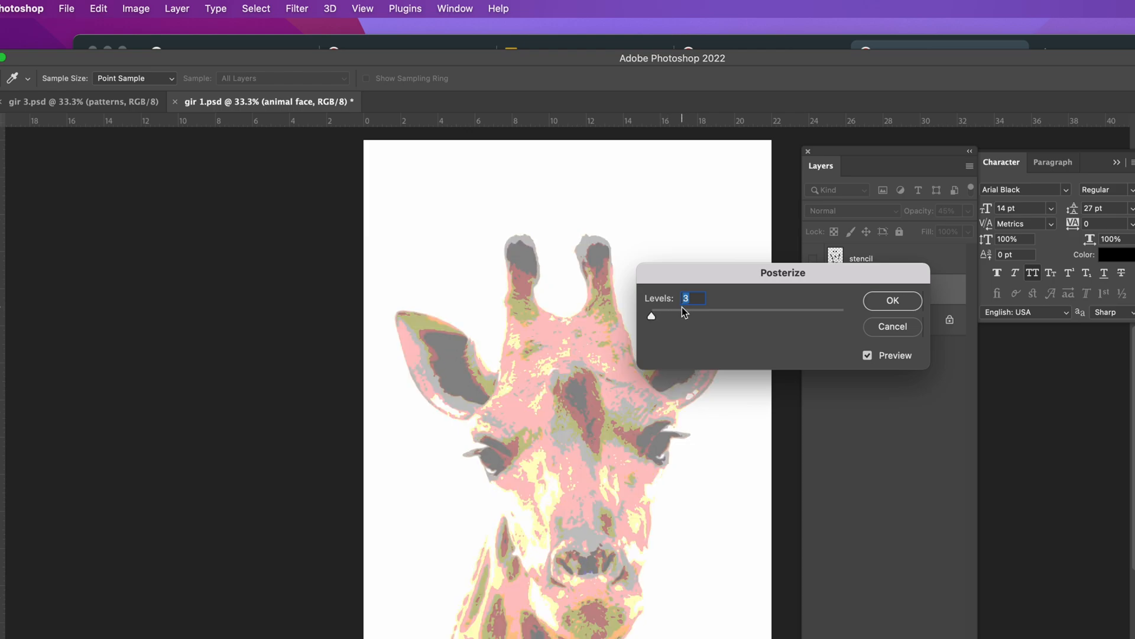
{"action": "key", "text": "Down"}
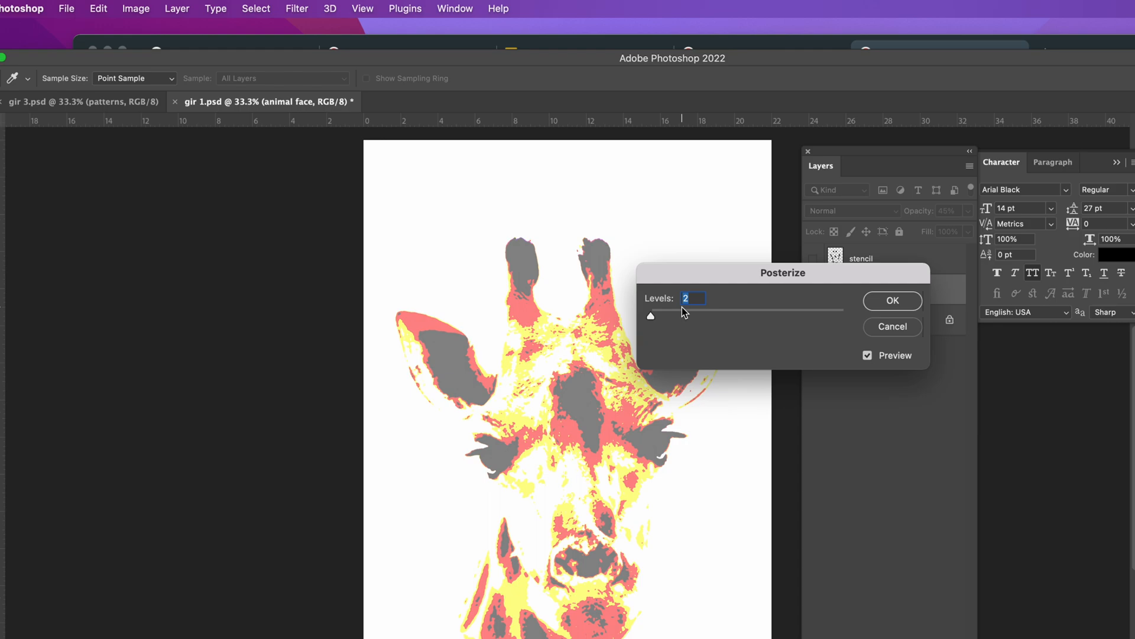
{"action": "left_click", "coordinate": [879, 303]}
Step: Lock the animal face layer again, and select and show the stencil layer
{"action": "left_click", "coordinate": [901, 232]}
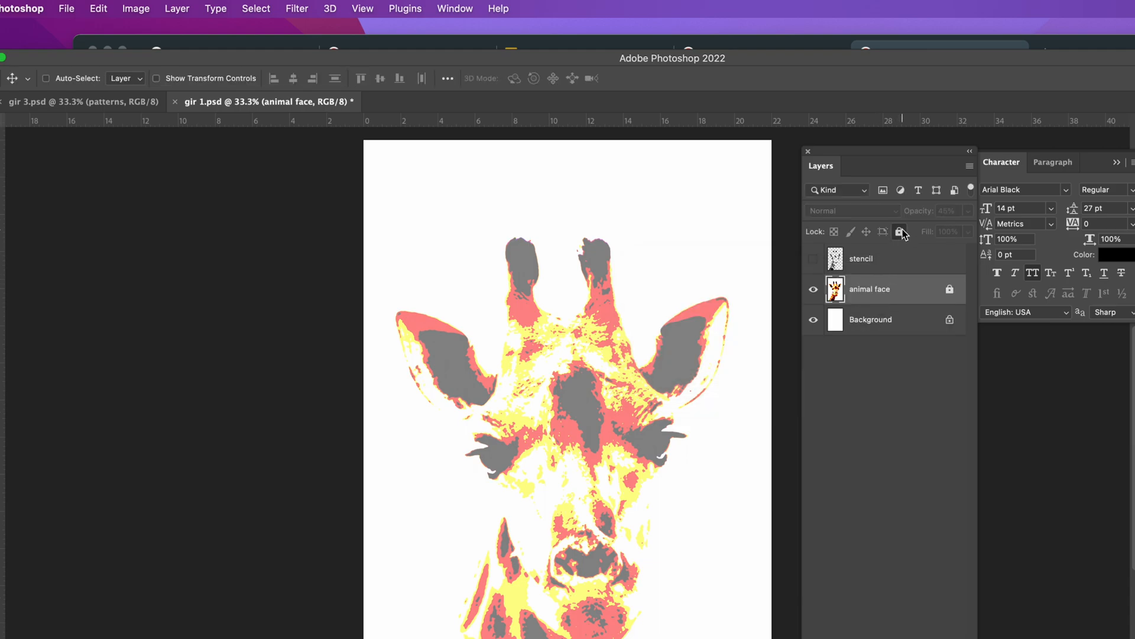
{"action": "left_click", "coordinate": [880, 263]}
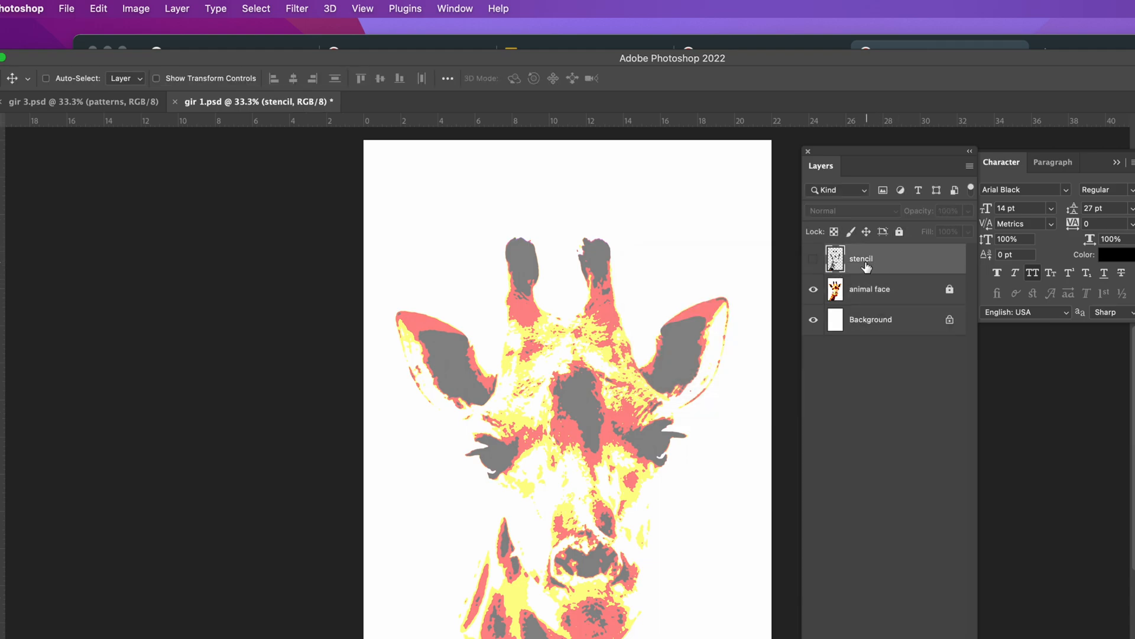
{"action": "left_click", "coordinate": [813, 261]}
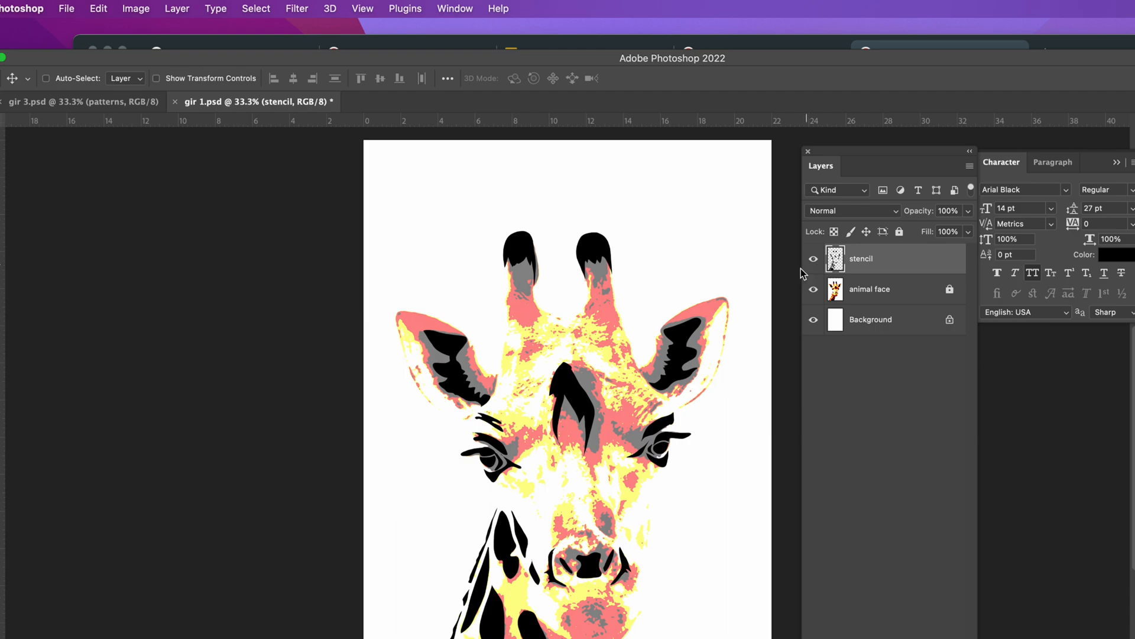
Step: Lasso the grey area below the giraffe's left horn tip on the stencil layer, fill it with black, and deselect
{"action": "left_click_drag", "start_coordinate": [535, 343], "coordinate": [523, 272]}
{"action": "left_click_drag", "start_coordinate": [498, 187], "coordinate": [510, 265]}
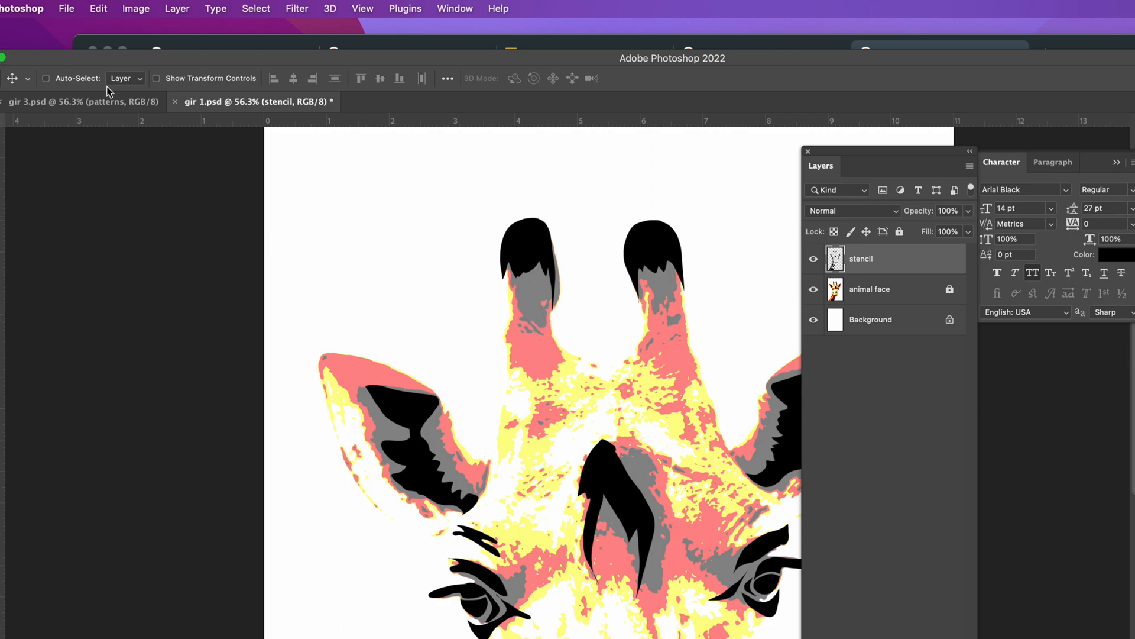
{"action": "left_click_drag", "start_coordinate": [65, 64], "coordinate": [133, 51]}
{"action": "left_click", "coordinate": [42, 147]}
{"action": "left_click", "coordinate": [89, 146]}
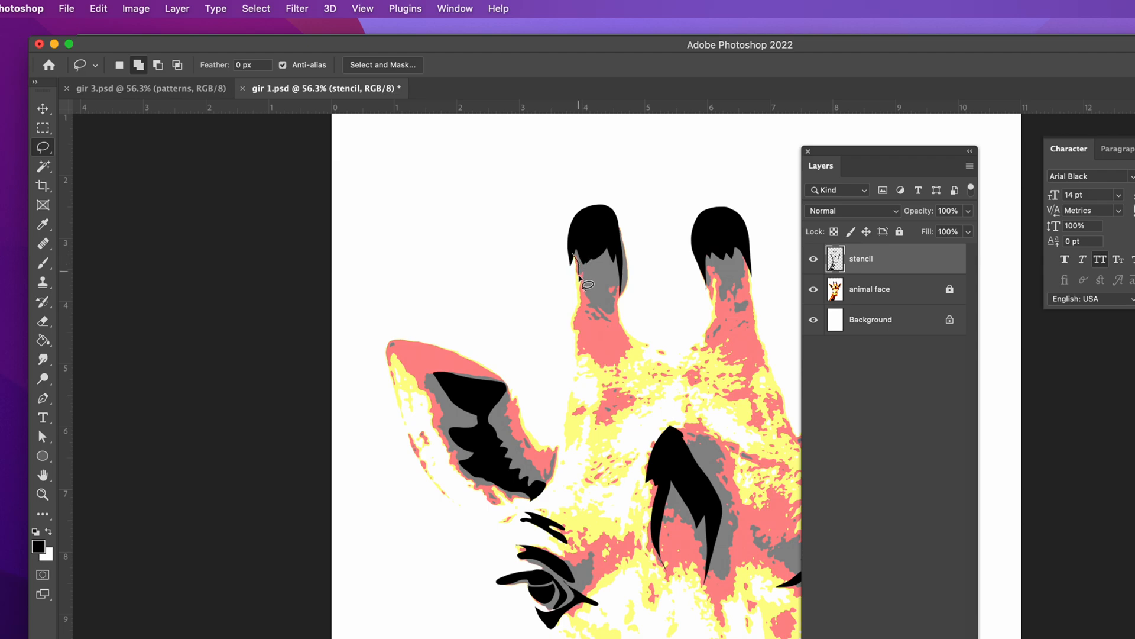
{"action": "mouse_move", "coordinate": [584, 275]}
{"action": "left_mouse_down"}
{"action": "mouse_move", "coordinate": [592, 307]}
{"action": "mouse_move", "coordinate": [610, 314]}
{"action": "mouse_move", "coordinate": [622, 238]}
{"action": "mouse_move", "coordinate": [610, 222]}
{"action": "mouse_move", "coordinate": [587, 233]}
{"action": "mouse_move", "coordinate": [580, 261]}
{"action": "left_mouse_up"}
{"action": "left_click_drag", "start_coordinate": [43, 339], "coordinate": [74, 350]}
{"action": "left_click", "coordinate": [606, 278]}
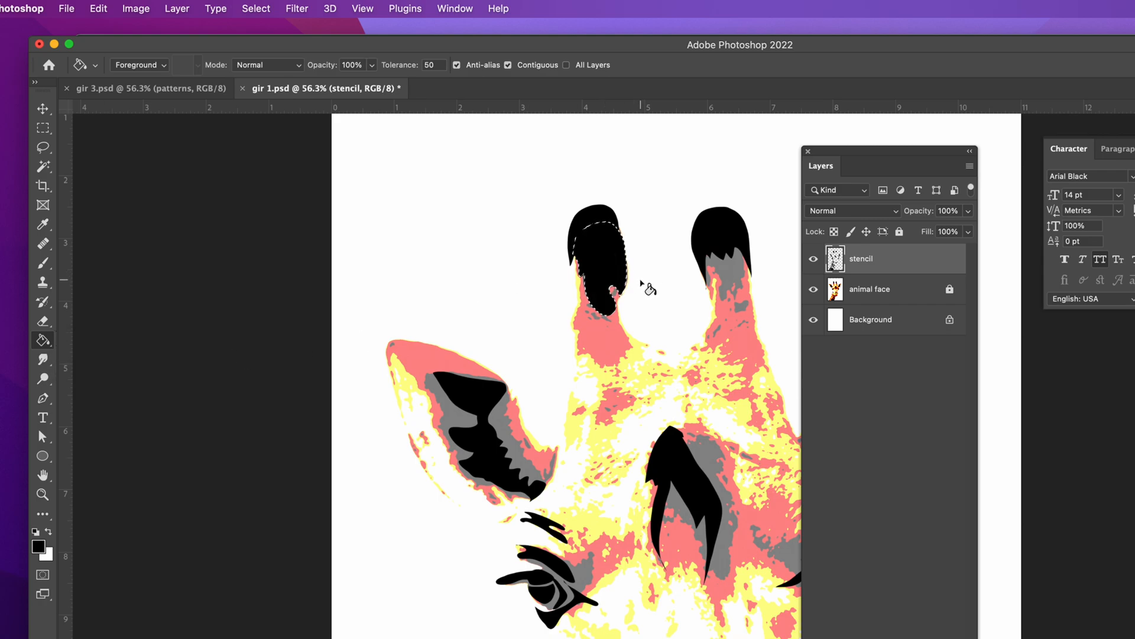
{"action": "key", "text": "cmd+d"}
{"action": "key", "text": "cmd+0"}
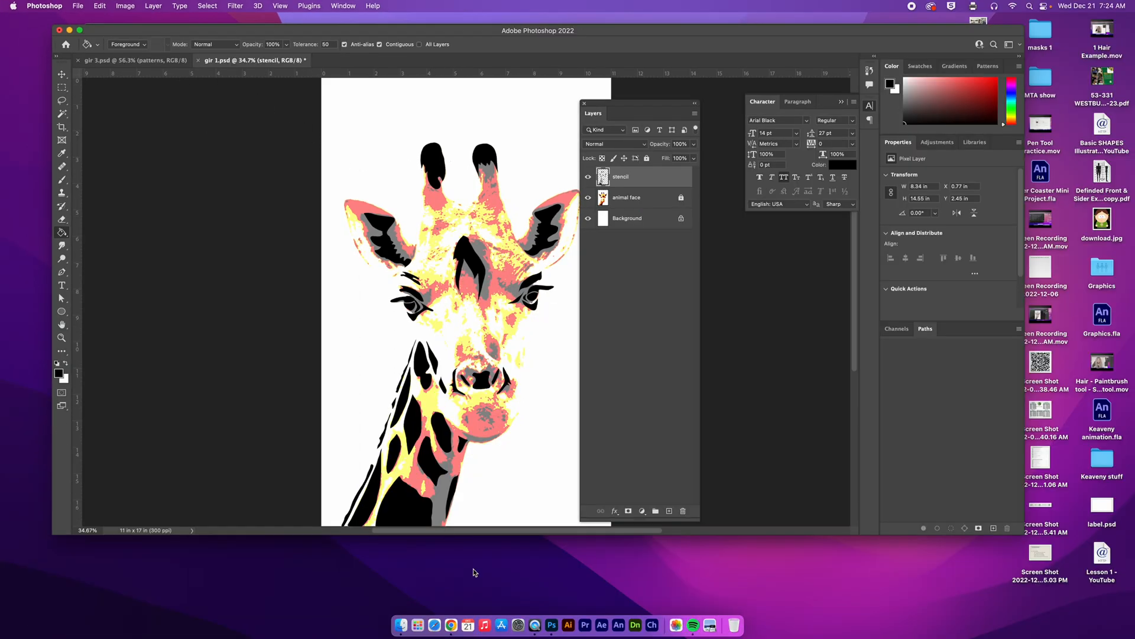
Step: Switch to Chrome and open the typography lioness picture from the related images
{"action": "left_click", "coordinate": [451, 633]}
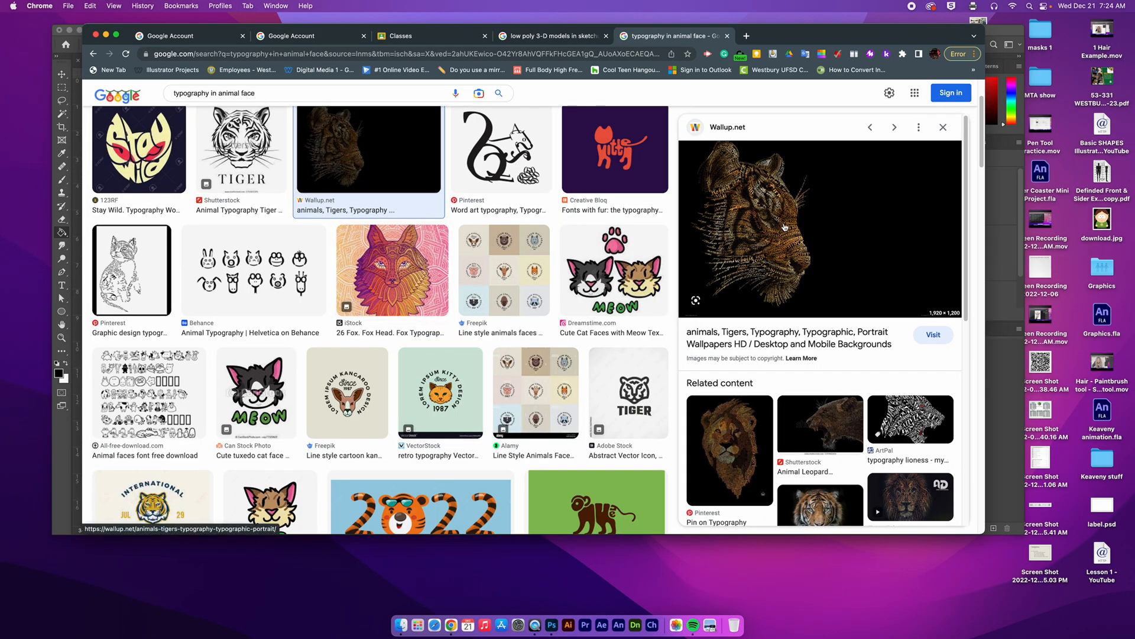
{"action": "left_click", "coordinate": [925, 422]}
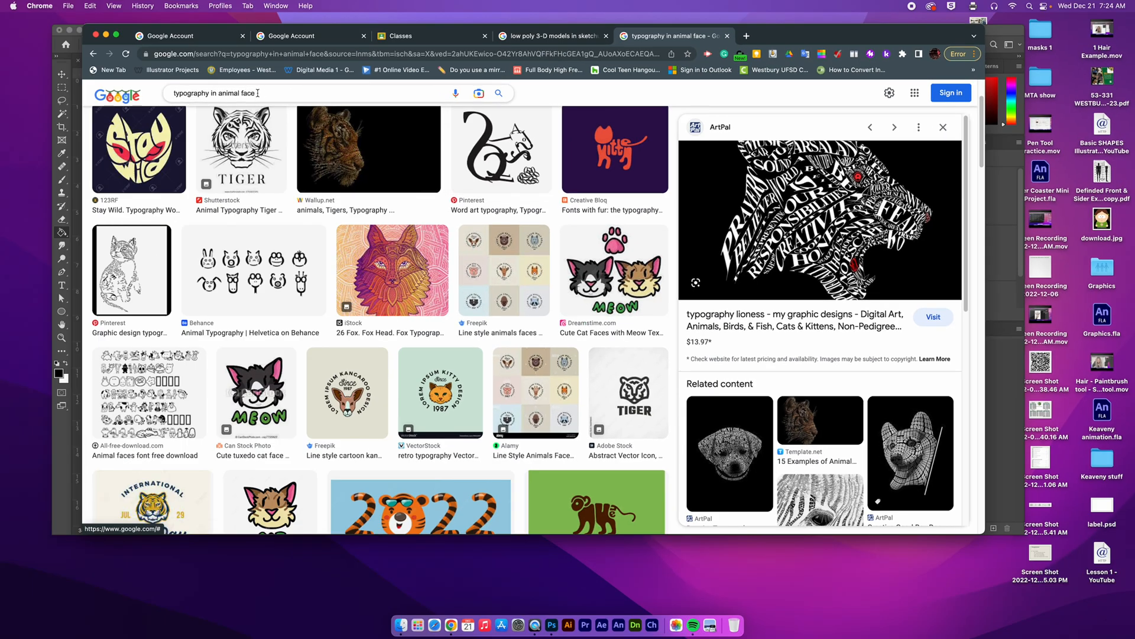
Step: Search Google Images for "animal stencil face" and open the Border Collie stencil result
{"action": "left_click_drag", "start_coordinate": [257, 93], "coordinate": [153, 91]}
{"action": "type", "text": "animal stencil face"}
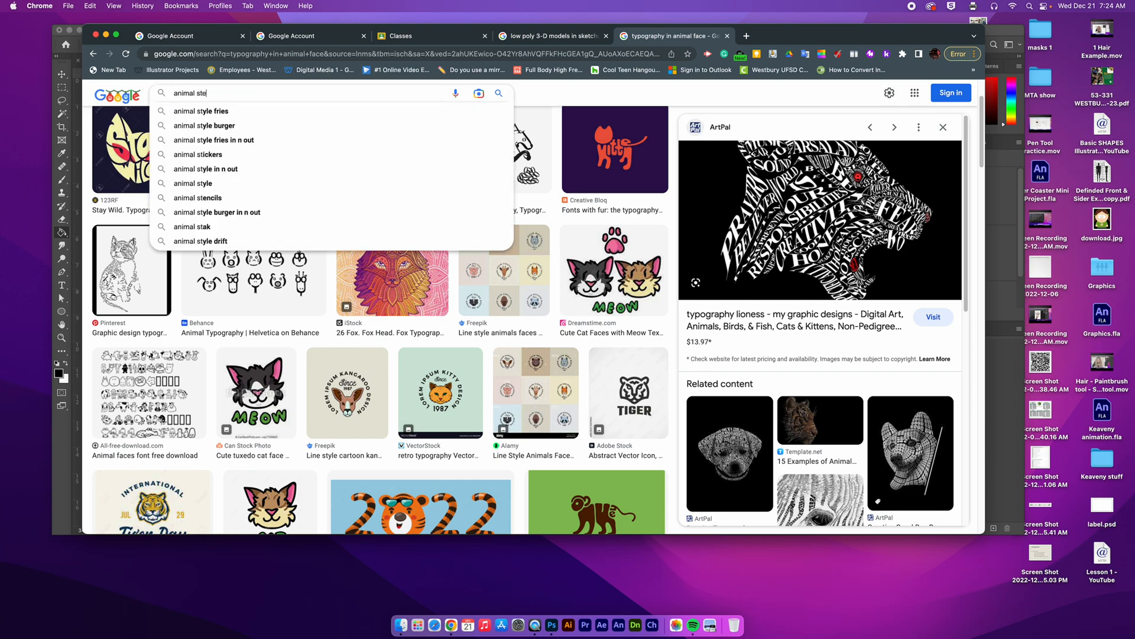
{"action": "key", "text": "Return"}
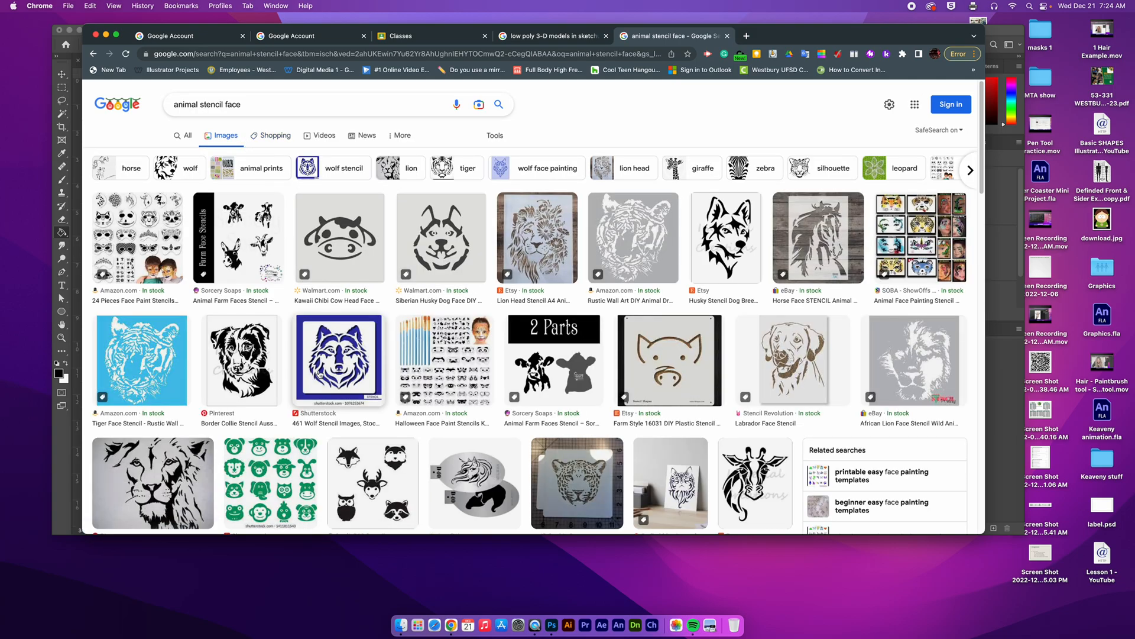
{"action": "left_click", "coordinate": [282, 372]}
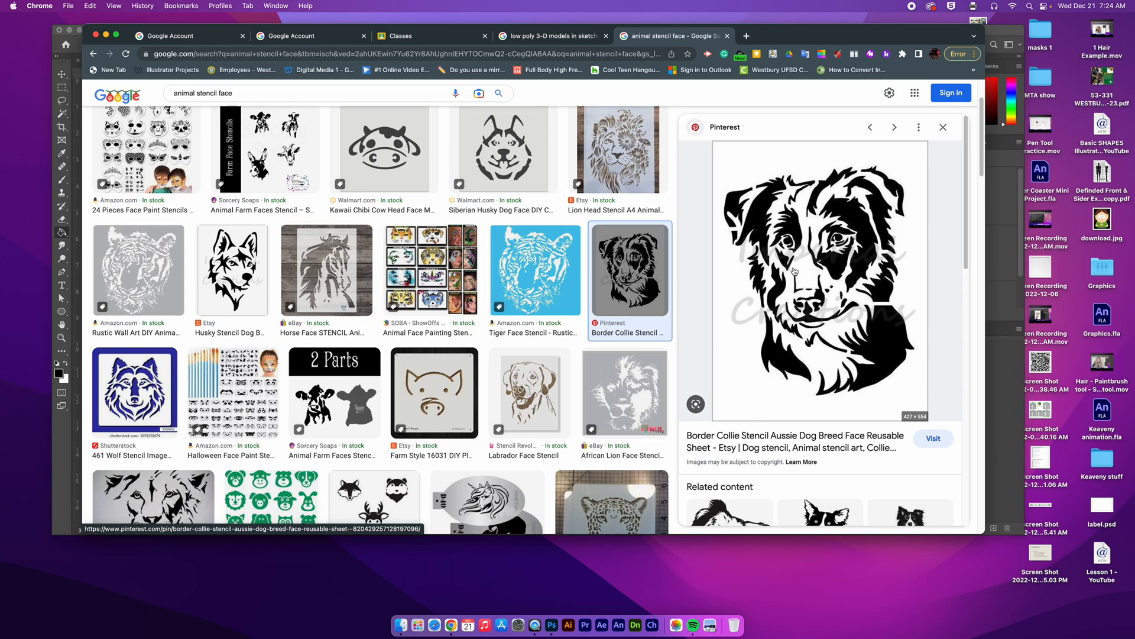
Step: Return to the "typography in animal face" image results and examine the lion and cat figures made of words
{"action": "left_click", "coordinate": [93, 54]}
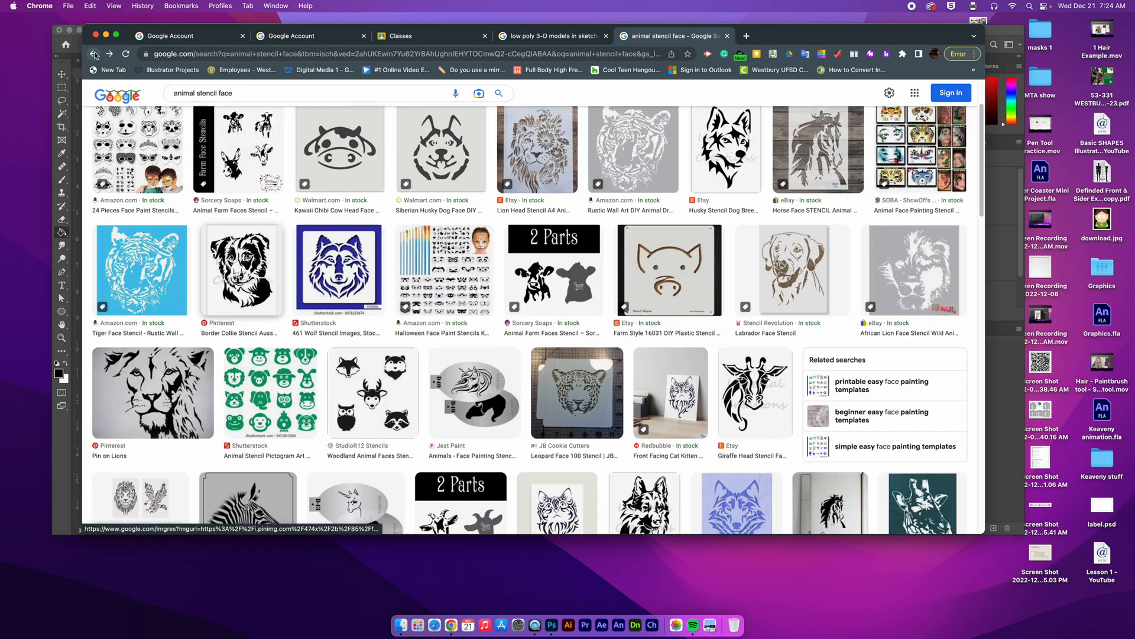
{"action": "left_click", "coordinate": [94, 54]}
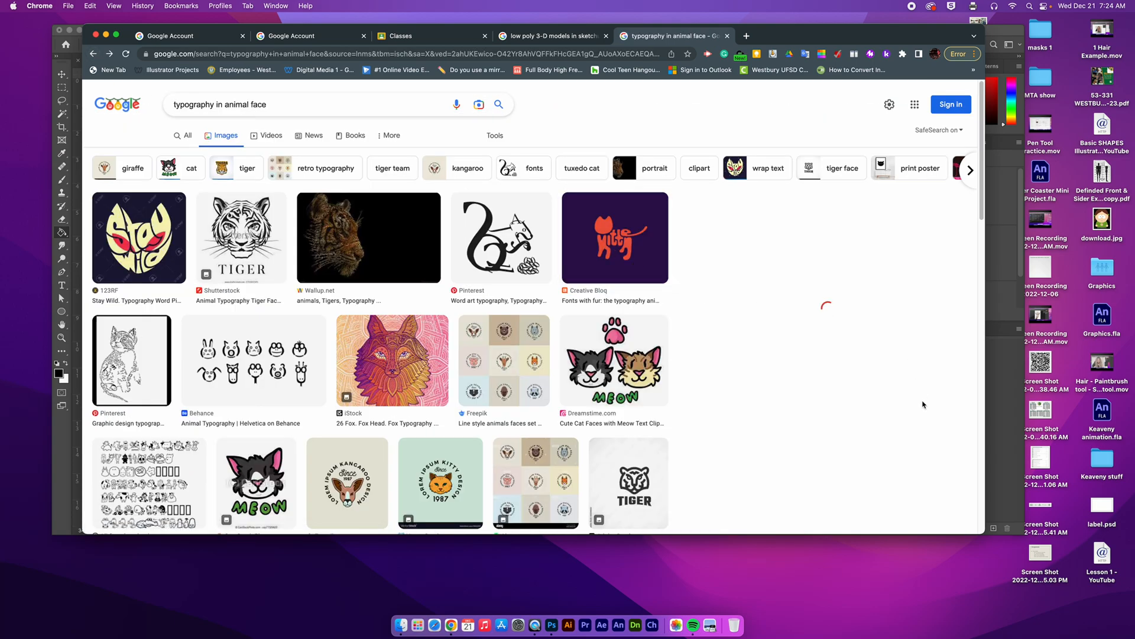
{"action": "scroll", "coordinate": [737, 329], "scroll_direction": "down", "scroll_amount": 3}
{"action": "scroll", "coordinate": [736, 330], "scroll_direction": "down", "scroll_amount": 10}
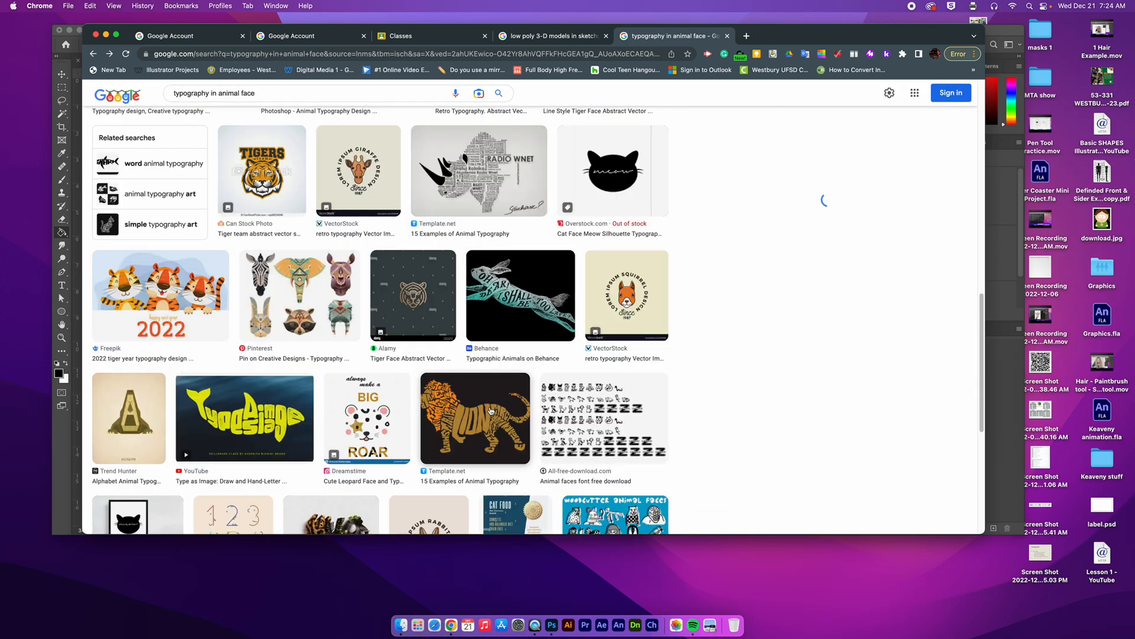
{"action": "left_click", "coordinate": [491, 411]}
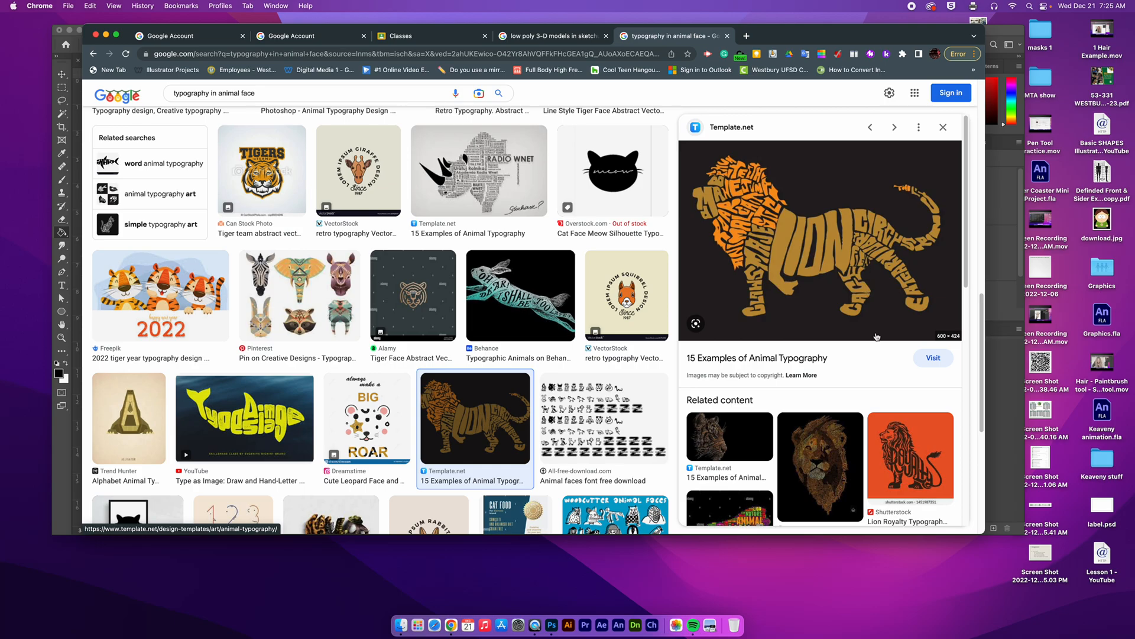
{"action": "scroll", "coordinate": [805, 438], "scroll_direction": "down", "scroll_amount": 6}
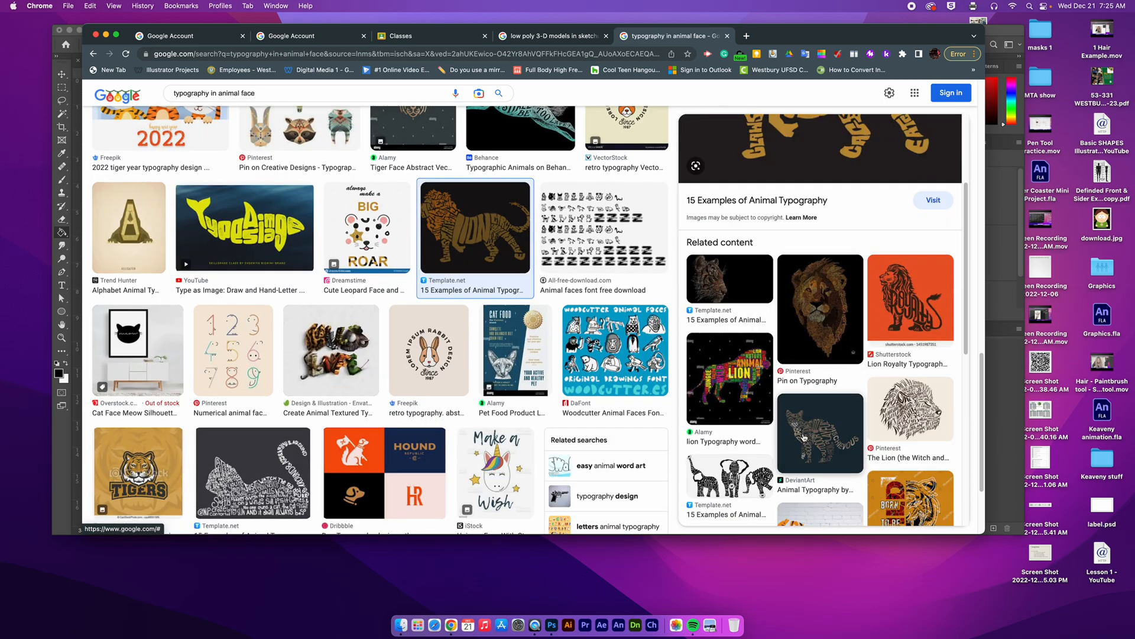
{"action": "left_click", "coordinate": [834, 437]}
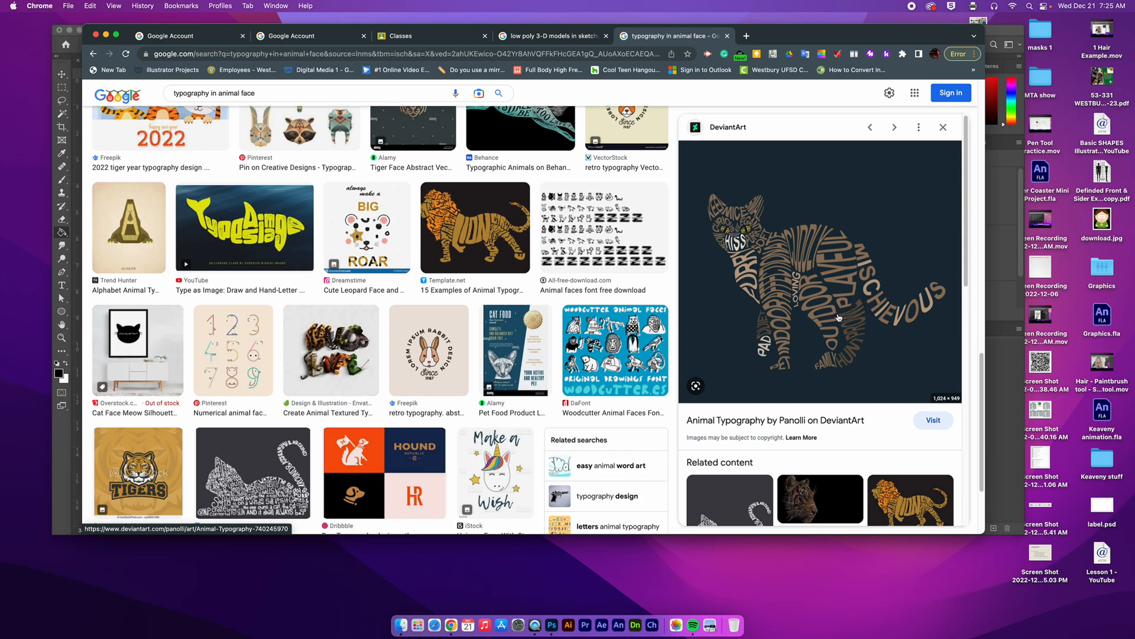
{"action": "left_click", "coordinate": [259, 472]}
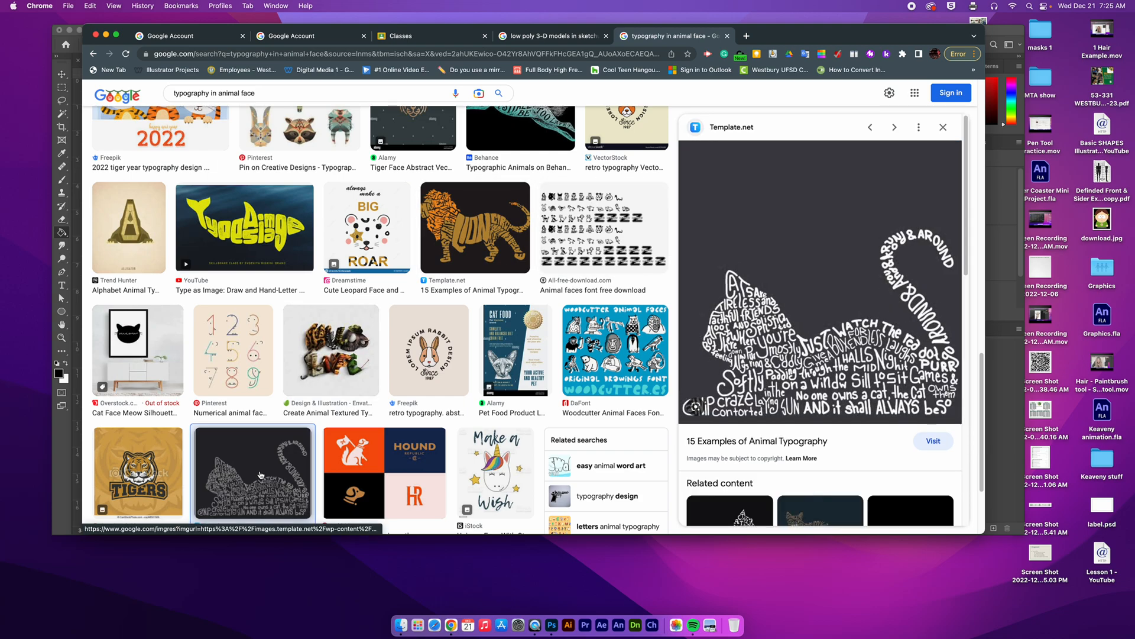
Step: Minimise the browser to return to Photoshop, and close gir 1.psd without saving its changes
{"action": "left_click", "coordinate": [106, 36]}
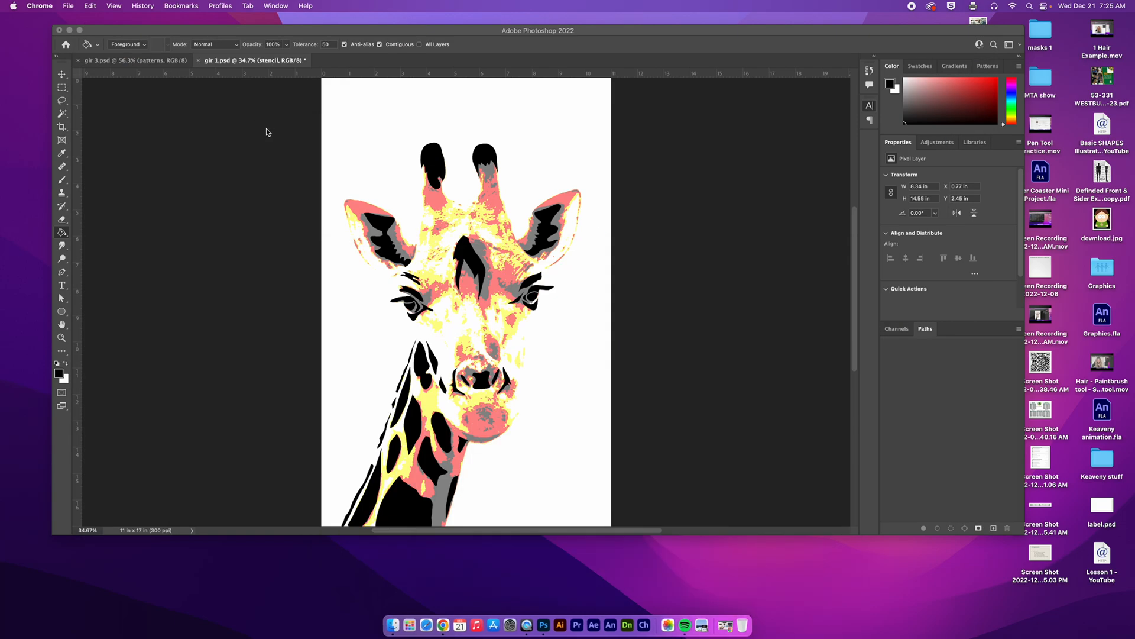
{"action": "left_click", "coordinate": [198, 61]}
{"action": "left_click", "coordinate": [199, 60]}
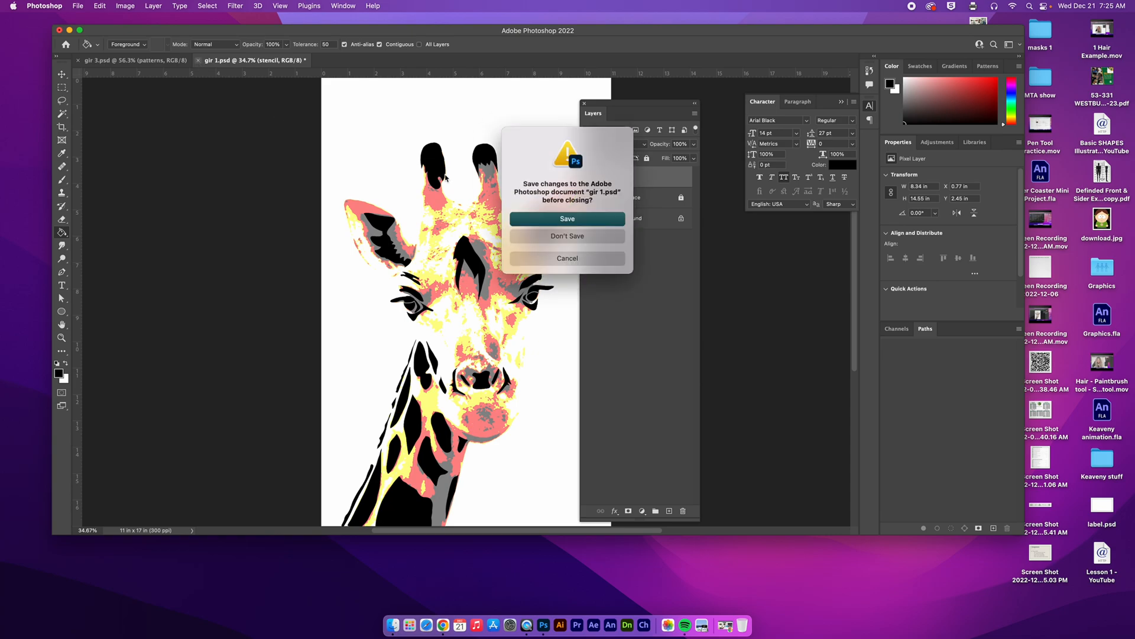
{"action": "left_click", "coordinate": [589, 237]}
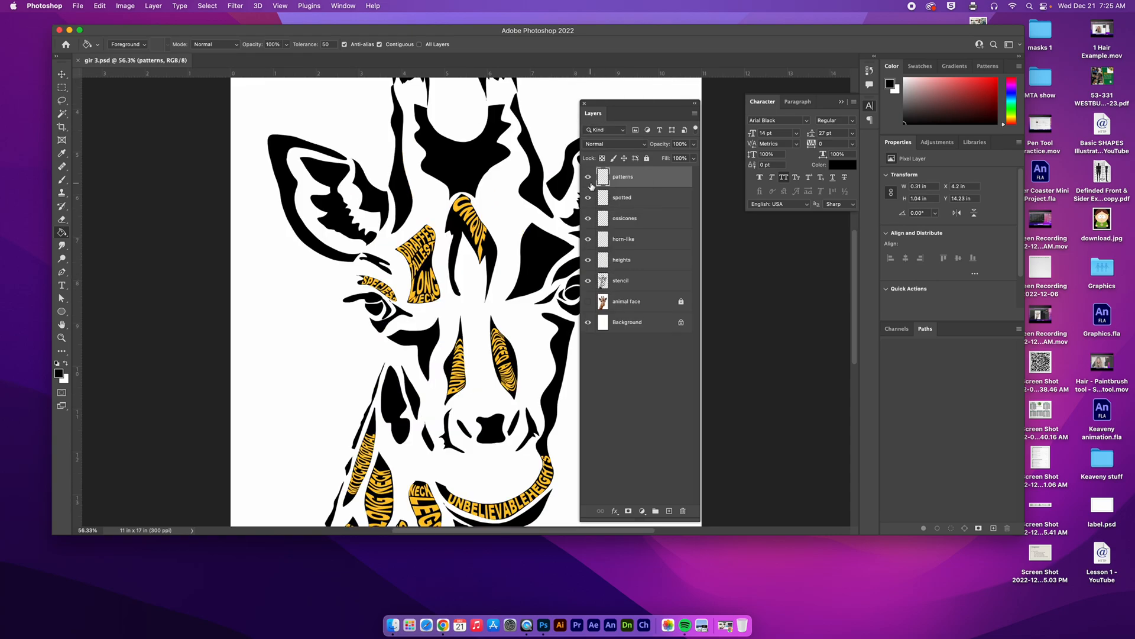
Step: Delete the five layers from patterns down to heights above the stencil layer in gir 3.psd
{"action": "left_click", "coordinate": [645, 260], "text": "shift"}
{"action": "key", "text": "Delete"}
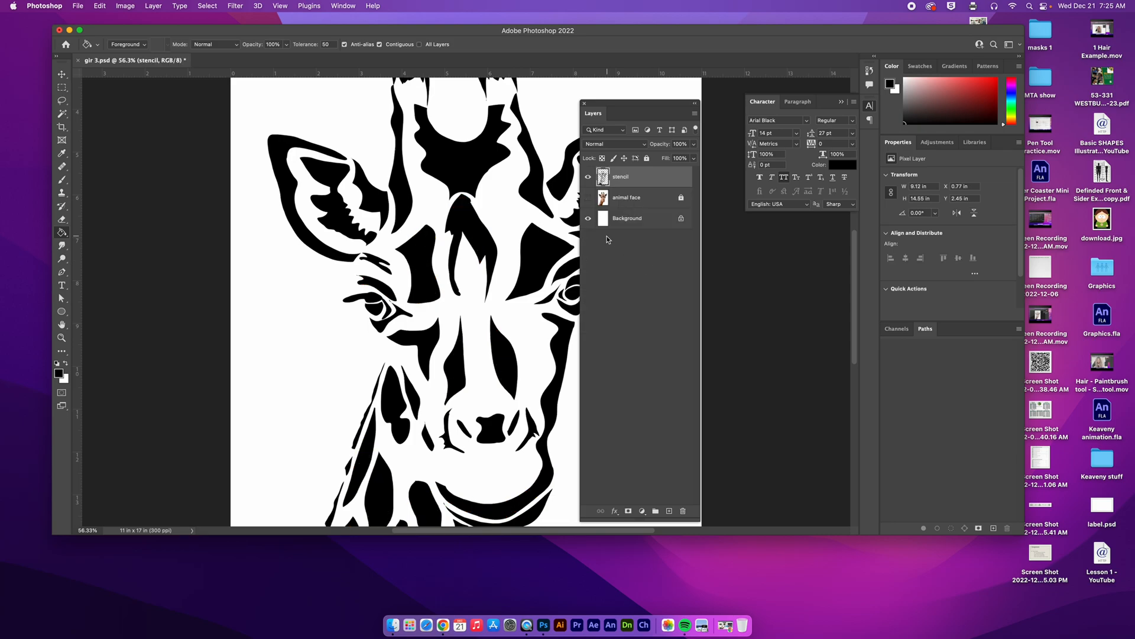
Step: Compare the stencil with the giraffe photo by showing the animal face layer and hiding it again
{"action": "left_click", "coordinate": [589, 199]}
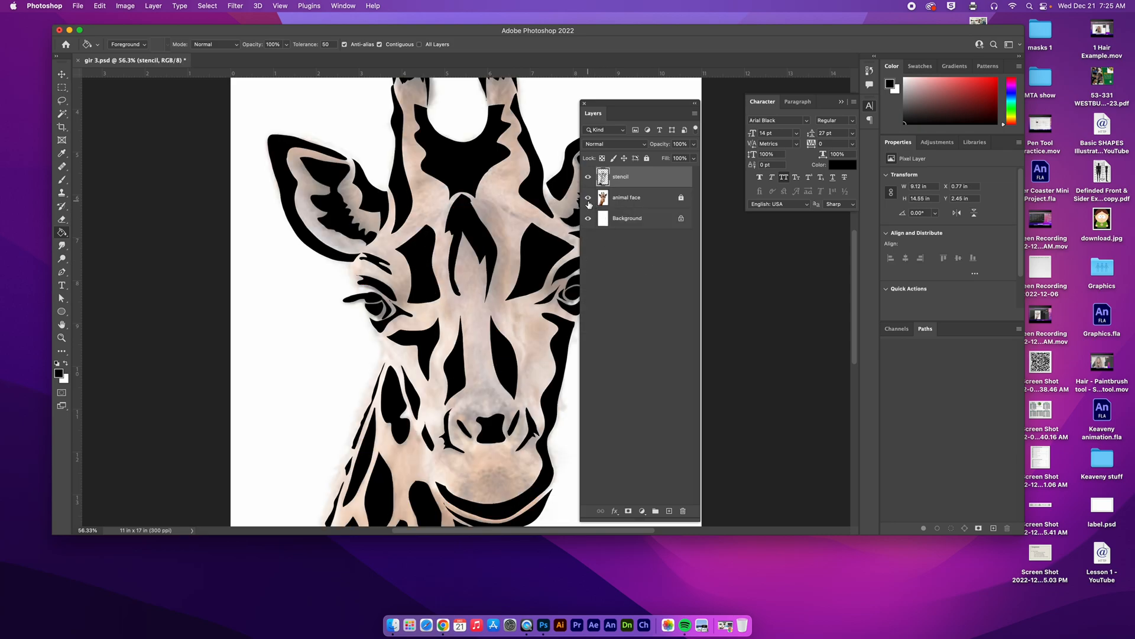
{"action": "key", "text": "super+0"}
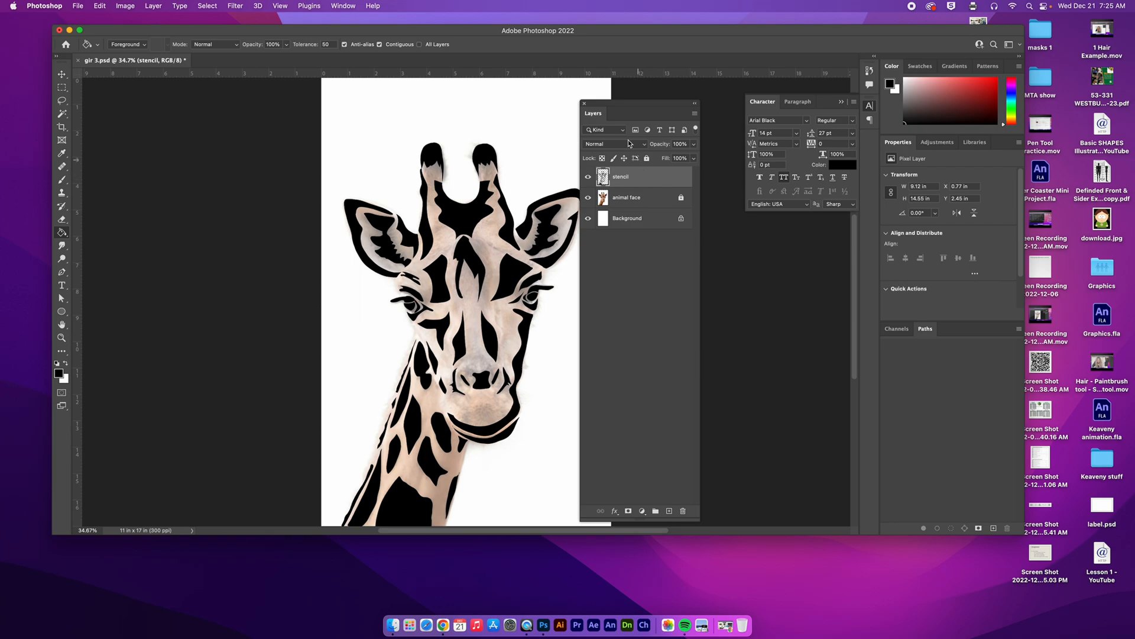
{"action": "left_click_drag", "start_coordinate": [600, 105], "coordinate": [648, 101]}
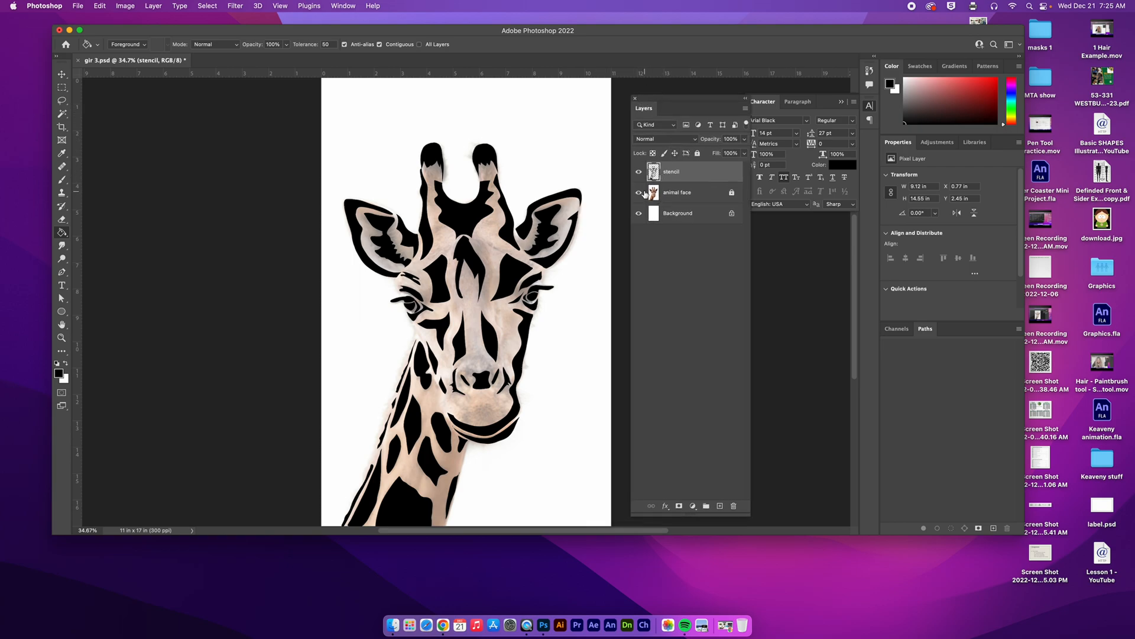
{"action": "left_click", "coordinate": [638, 193]}
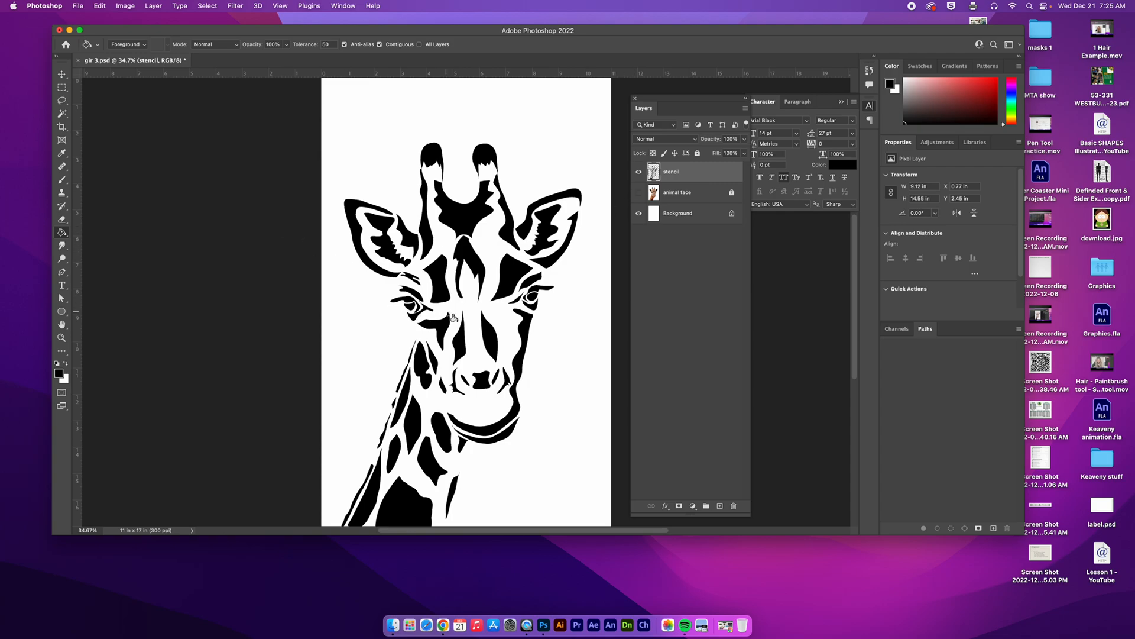
Step: Activate the Horizontal Type tool near the giraffe's eye and choose Arial Black as the font
{"action": "mouse_move", "coordinate": [444, 288]}
{"action": "left_mouse_down"}
{"action": "mouse_move", "coordinate": [502, 296]}
{"action": "mouse_move", "coordinate": [507, 286]}
{"action": "mouse_move", "coordinate": [431, 263]}
{"action": "left_mouse_up"}
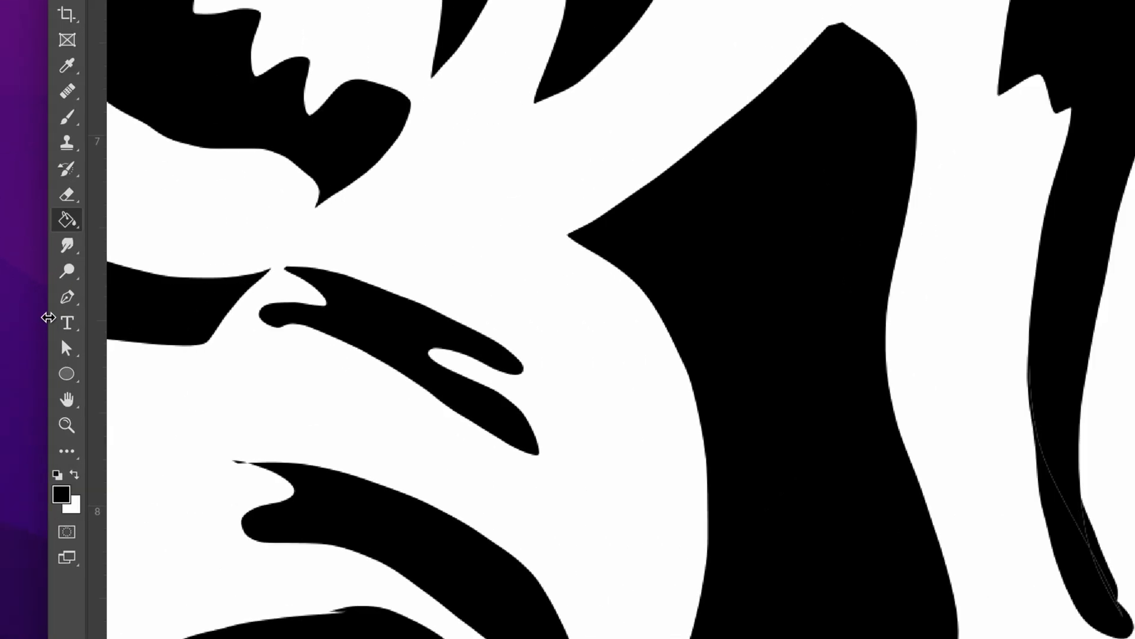
{"action": "left_click", "coordinate": [71, 322]}
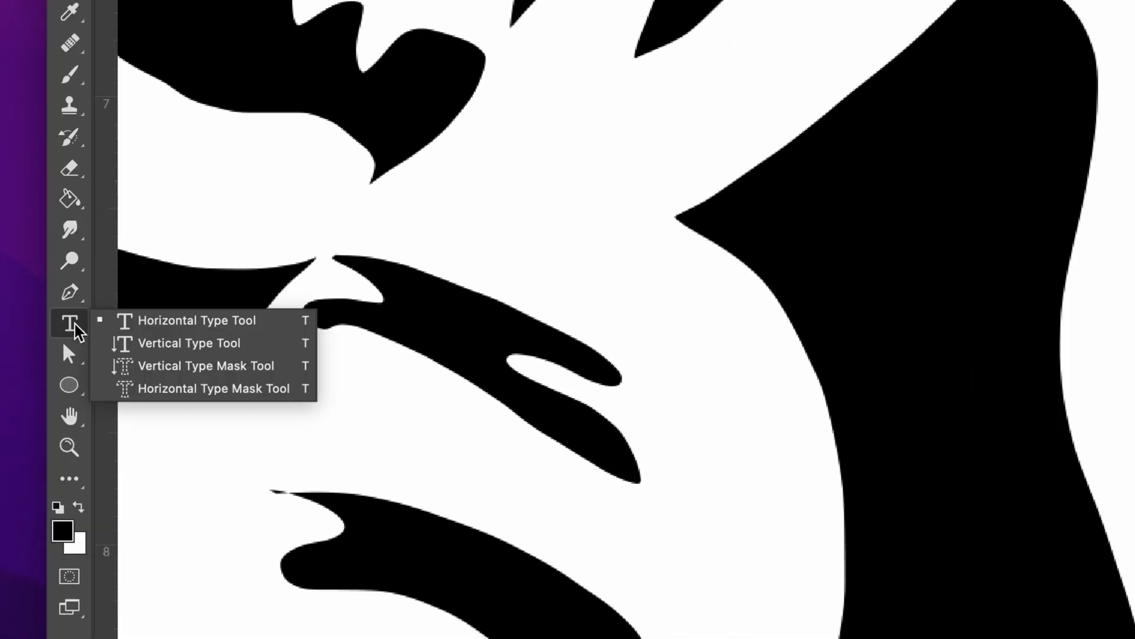
{"action": "left_click", "coordinate": [141, 324]}
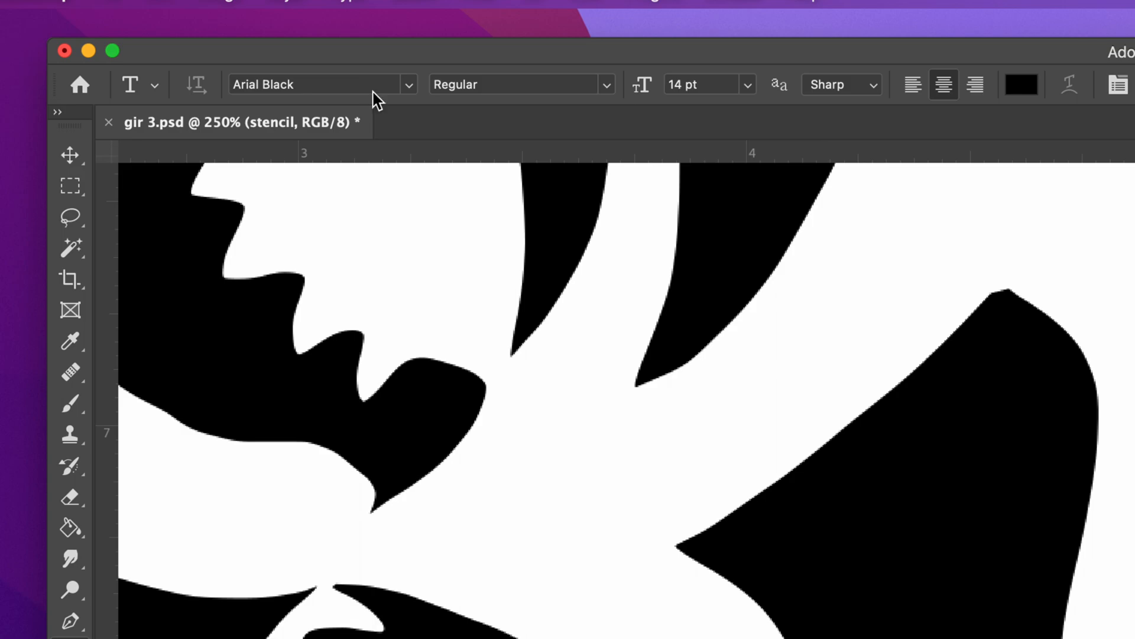
{"action": "left_click", "coordinate": [409, 86]}
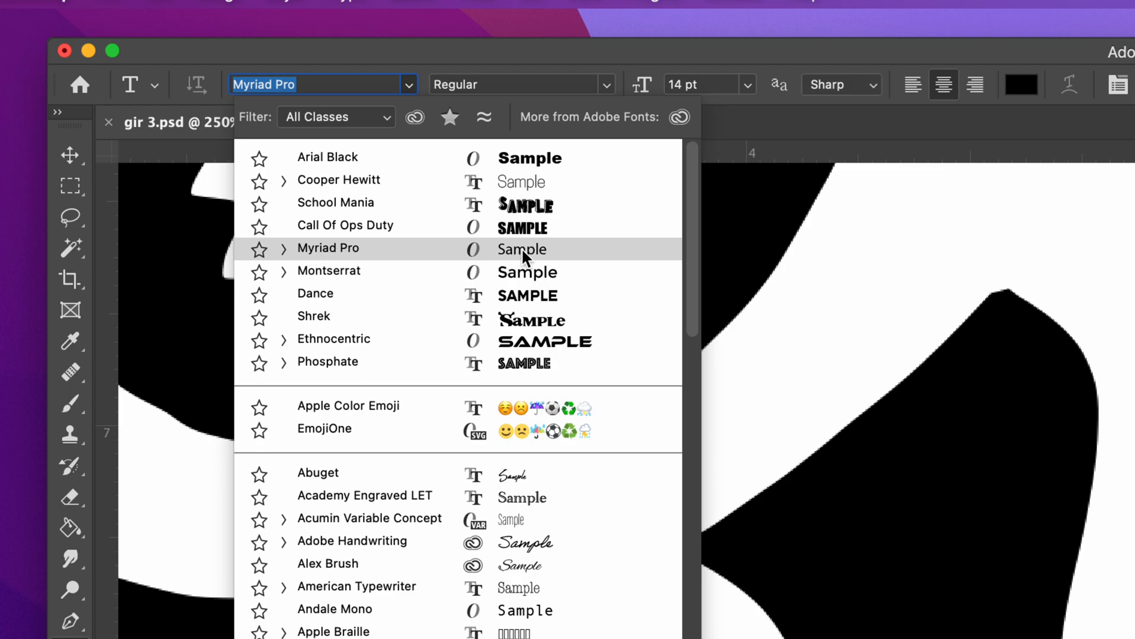
{"action": "key", "text": "BackSpace"}
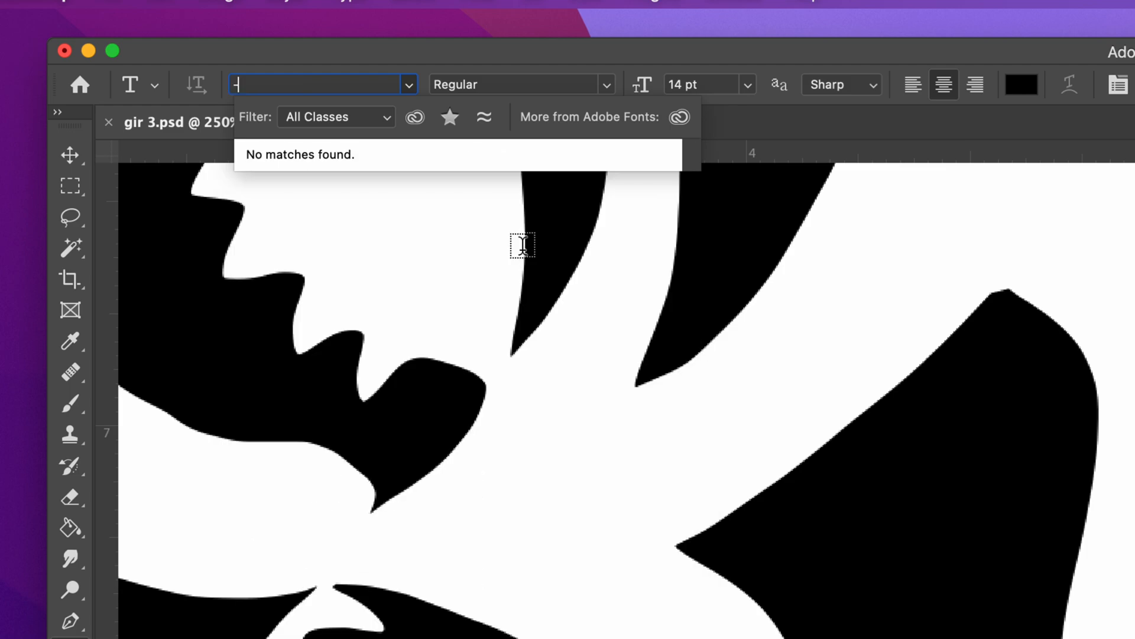
{"action": "left_click", "coordinate": [407, 90]}
{"action": "left_click", "coordinate": [407, 89]}
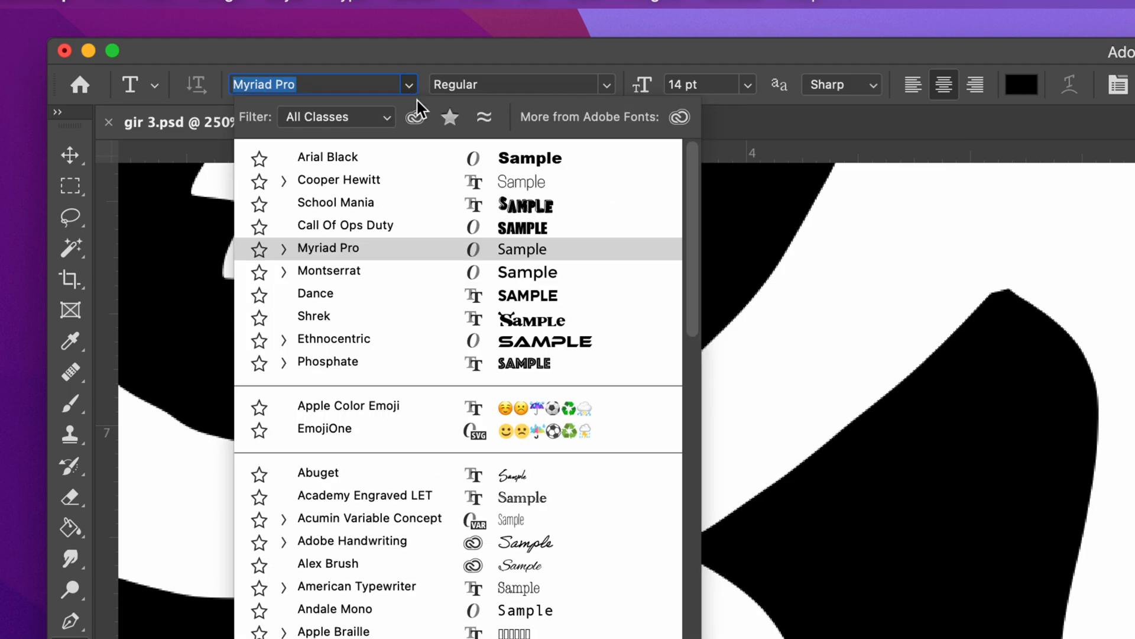
{"action": "left_click", "coordinate": [413, 156]}
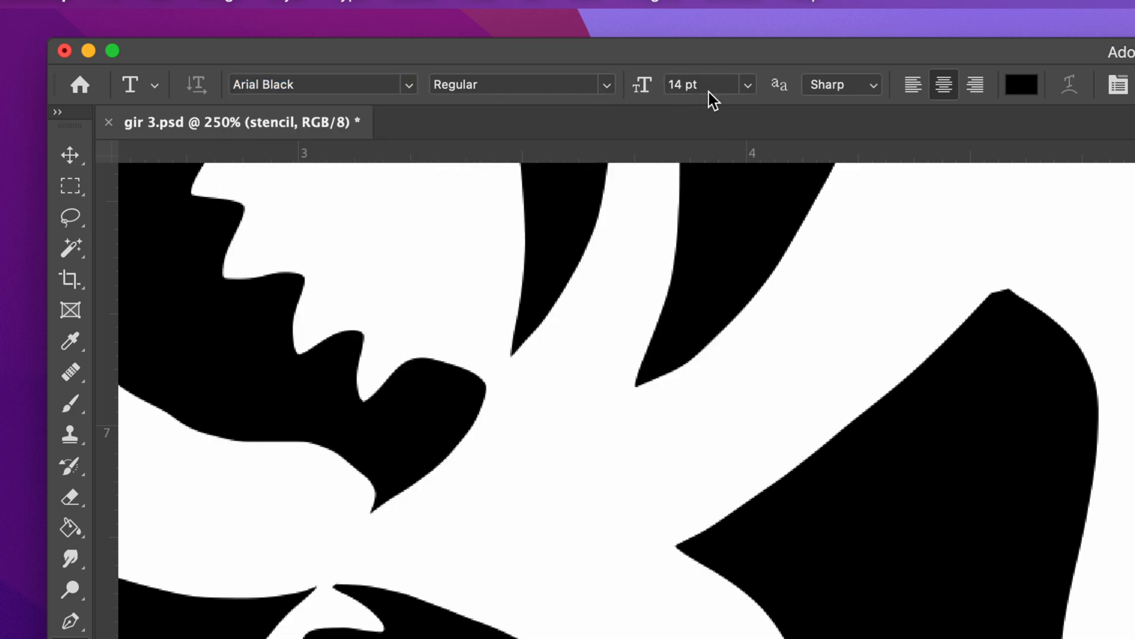
Step: Set the type size to 16 pt and keep the anti-aliasing method at Sharp
{"action": "left_click", "coordinate": [749, 88]}
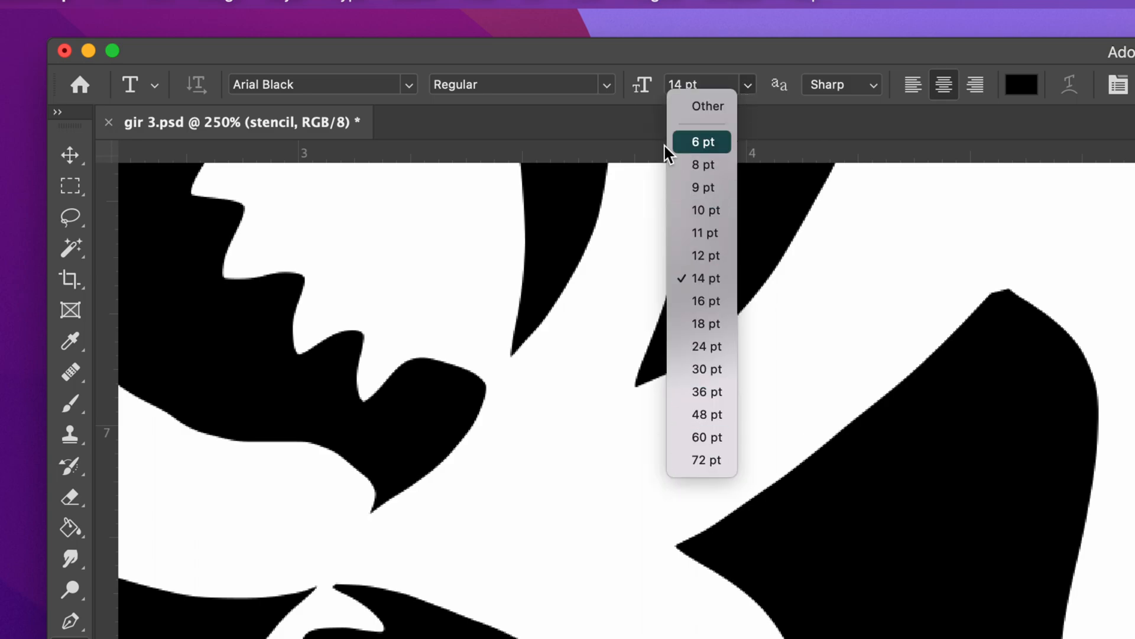
{"action": "left_click", "coordinate": [694, 53]}
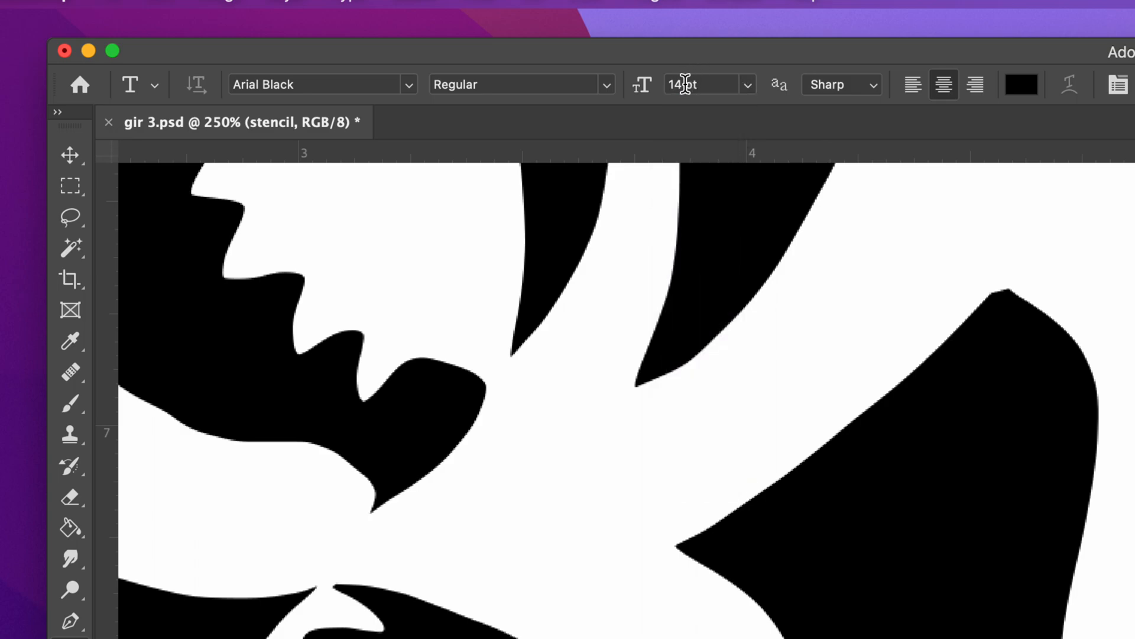
{"action": "left_click", "coordinate": [748, 89]}
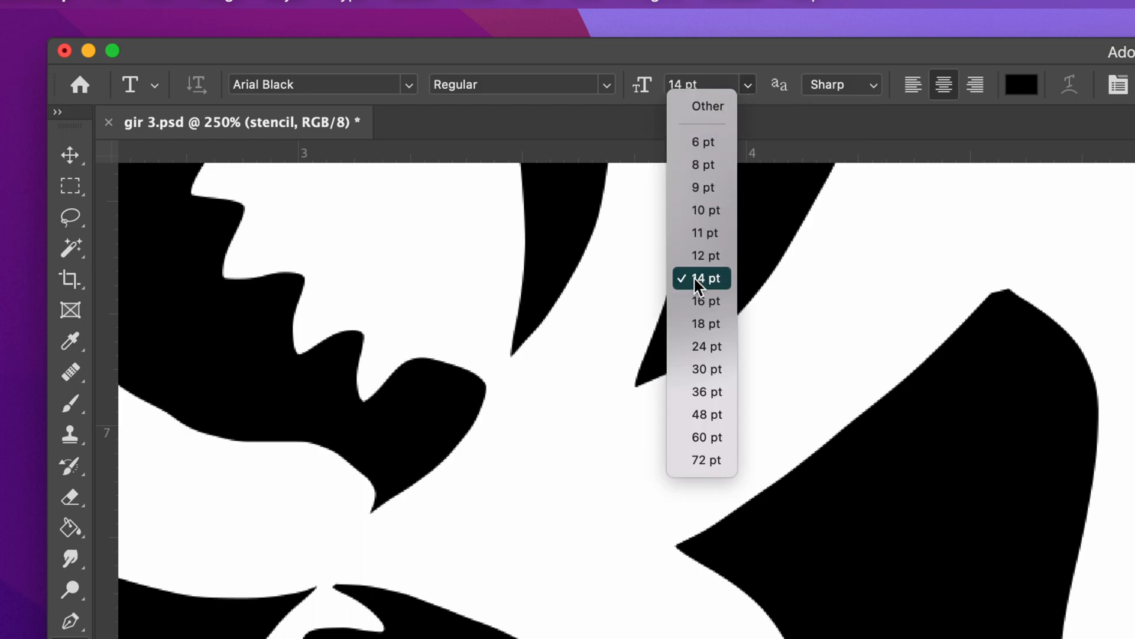
{"action": "left_click", "coordinate": [705, 300]}
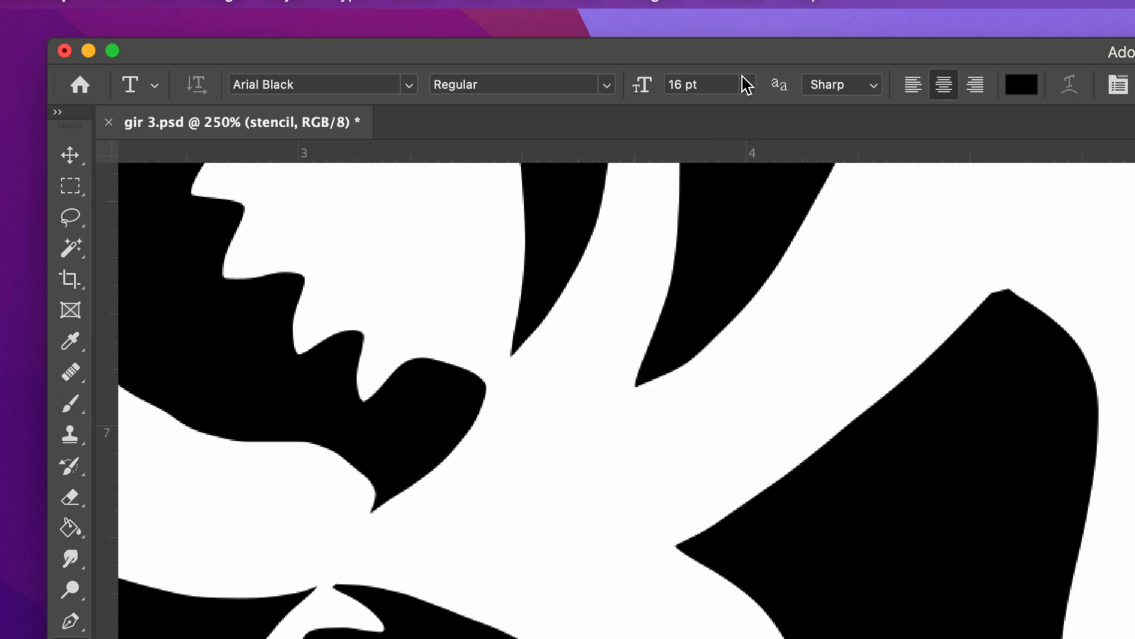
{"action": "left_click", "coordinate": [875, 91]}
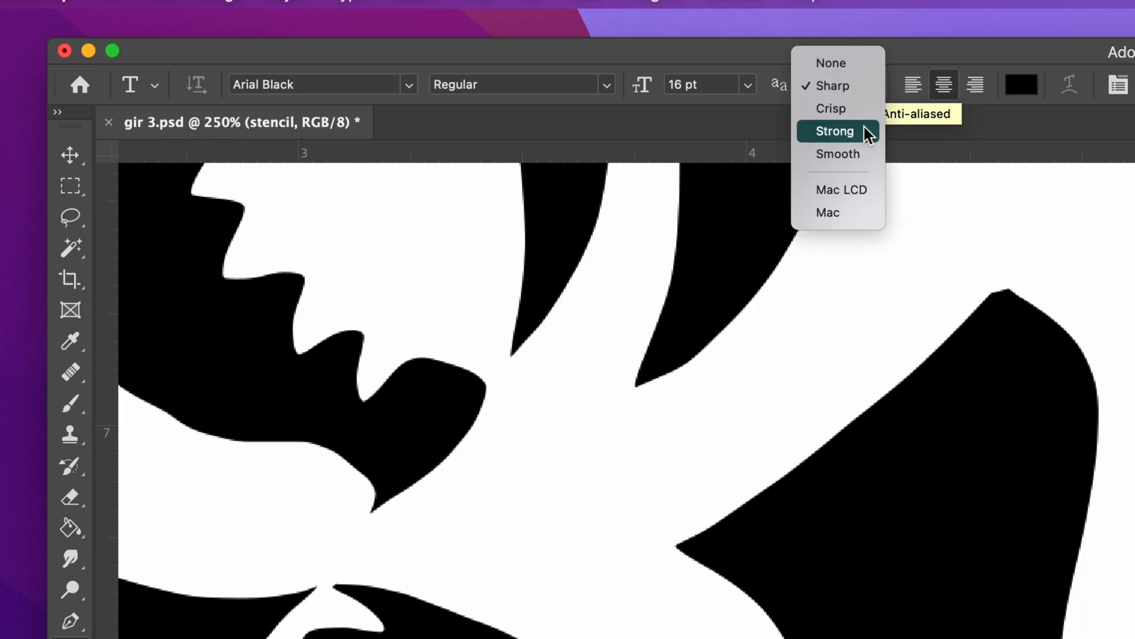
{"action": "left_click", "coordinate": [853, 85]}
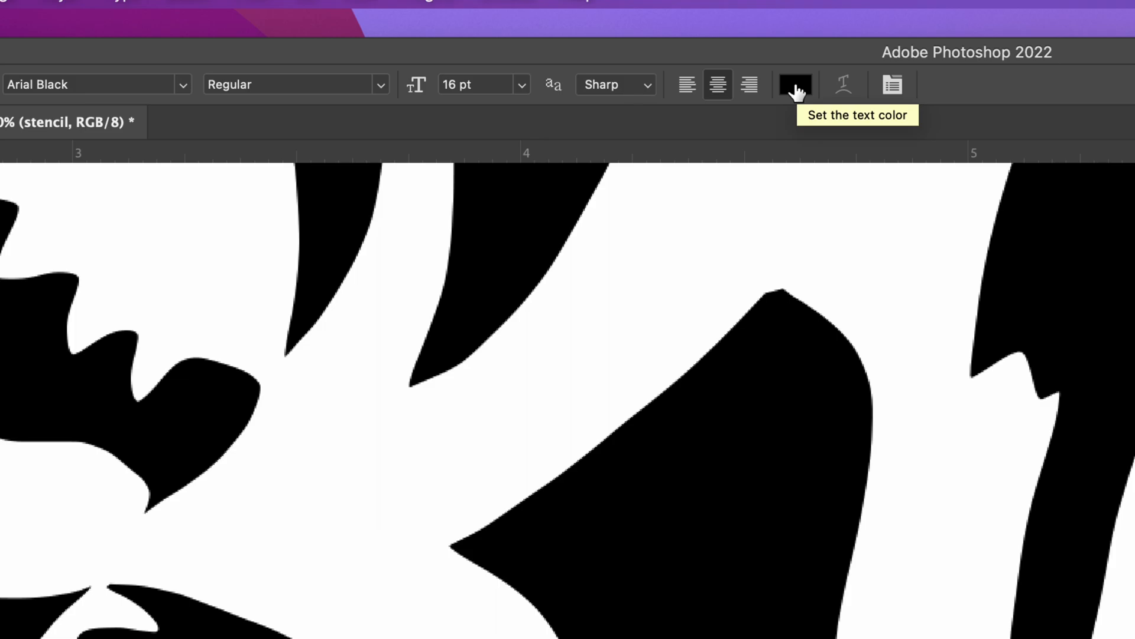
Step: Set the text colour to bright yellow-green, e4ff00
{"action": "key", "text": "i"}
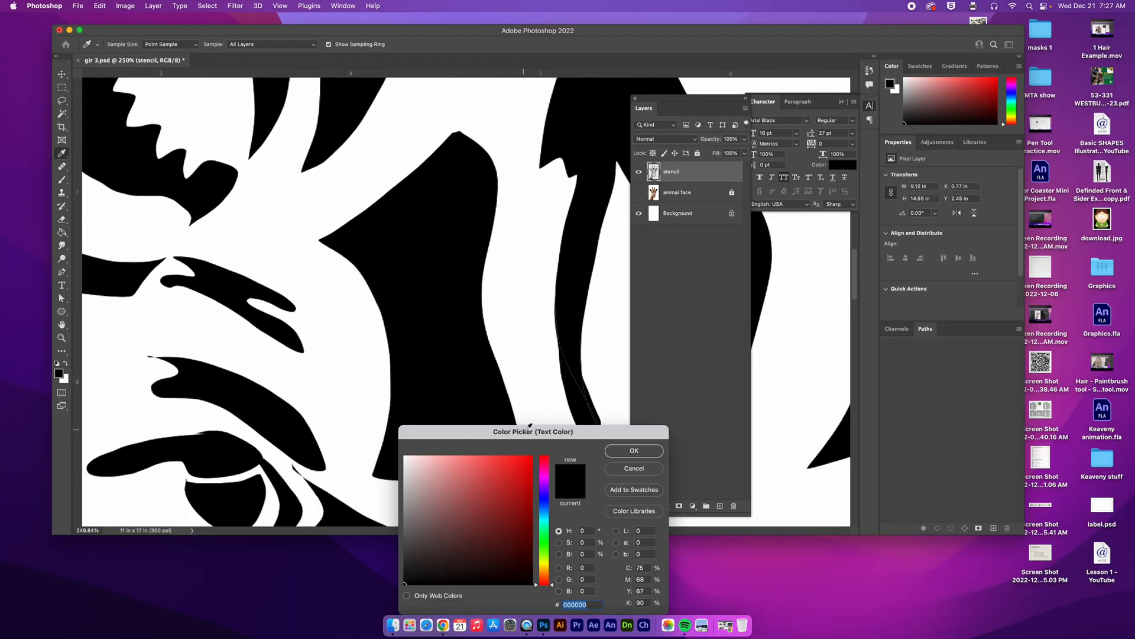
{"action": "left_click_drag", "start_coordinate": [530, 428], "coordinate": [469, 106]}
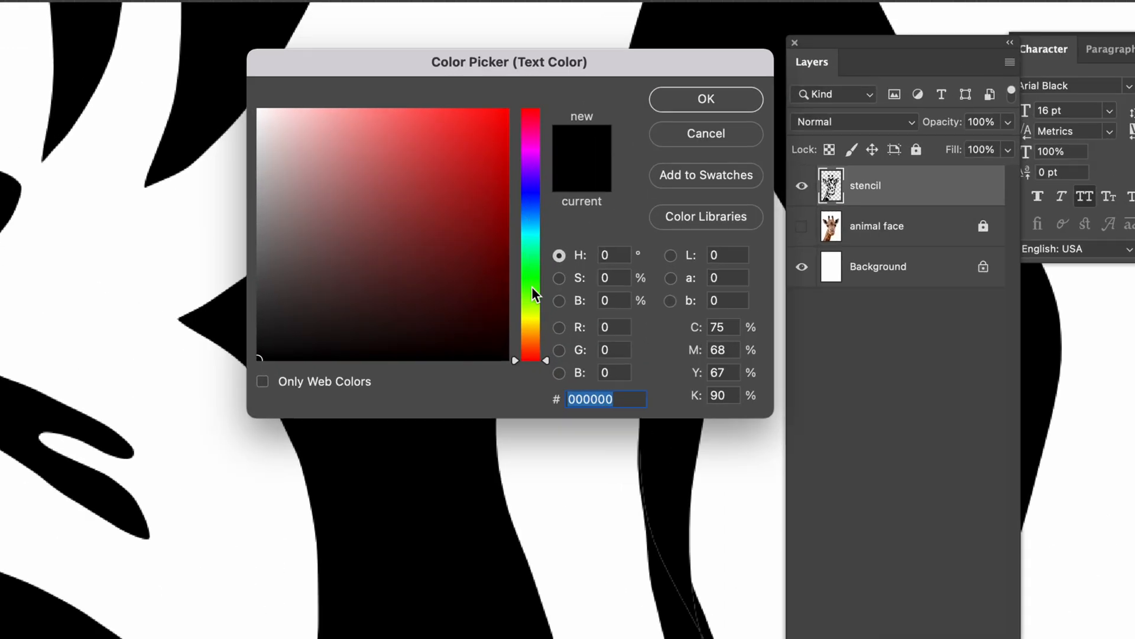
{"action": "left_click_drag", "start_coordinate": [531, 310], "coordinate": [531, 313]}
{"action": "left_click_drag", "start_coordinate": [486, 160], "coordinate": [509, 107]}
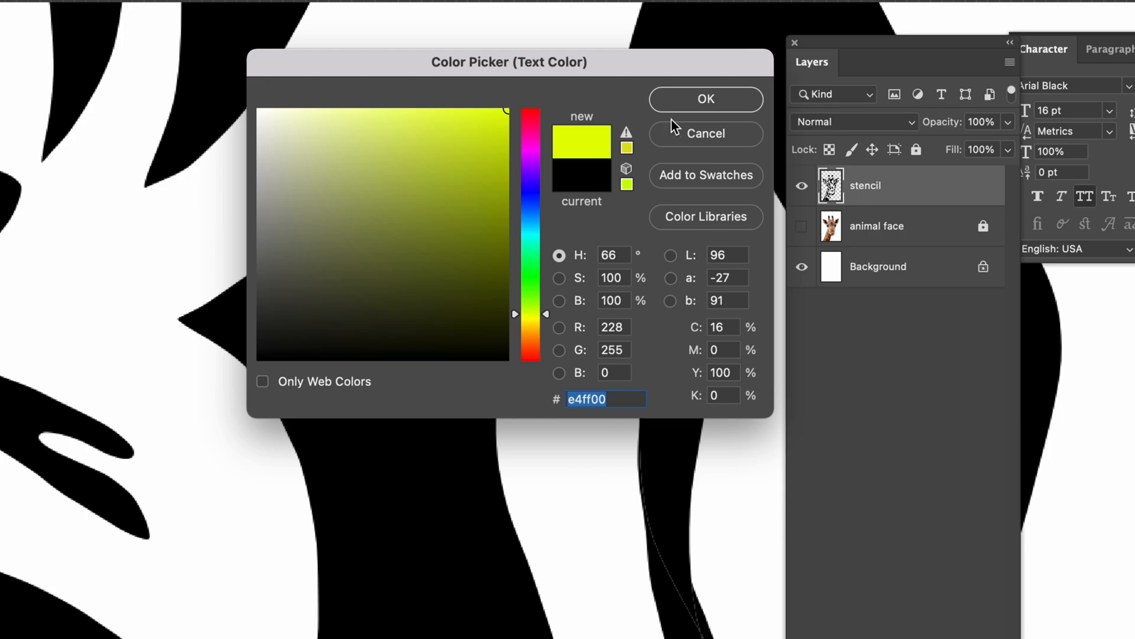
{"action": "left_click", "coordinate": [707, 100]}
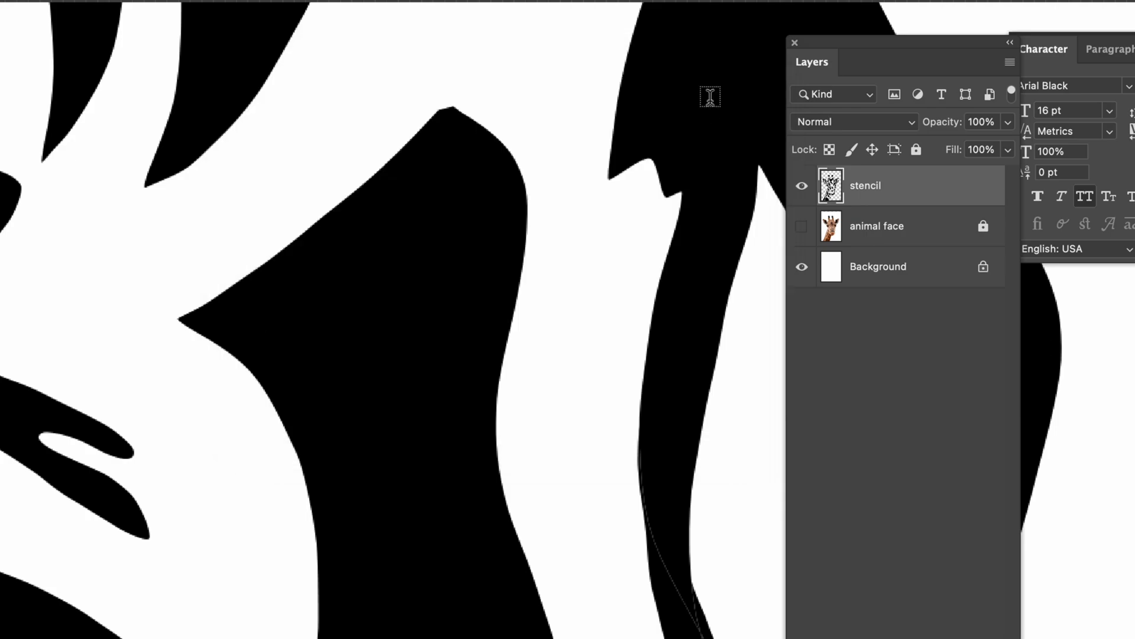
Step: Add the text "TALL" at the pointed upper corner of the large black shape above the giraffe's eye
{"action": "left_click_drag", "start_coordinate": [514, 357], "coordinate": [514, 265]}
{"action": "key", "text": "super+minus"}
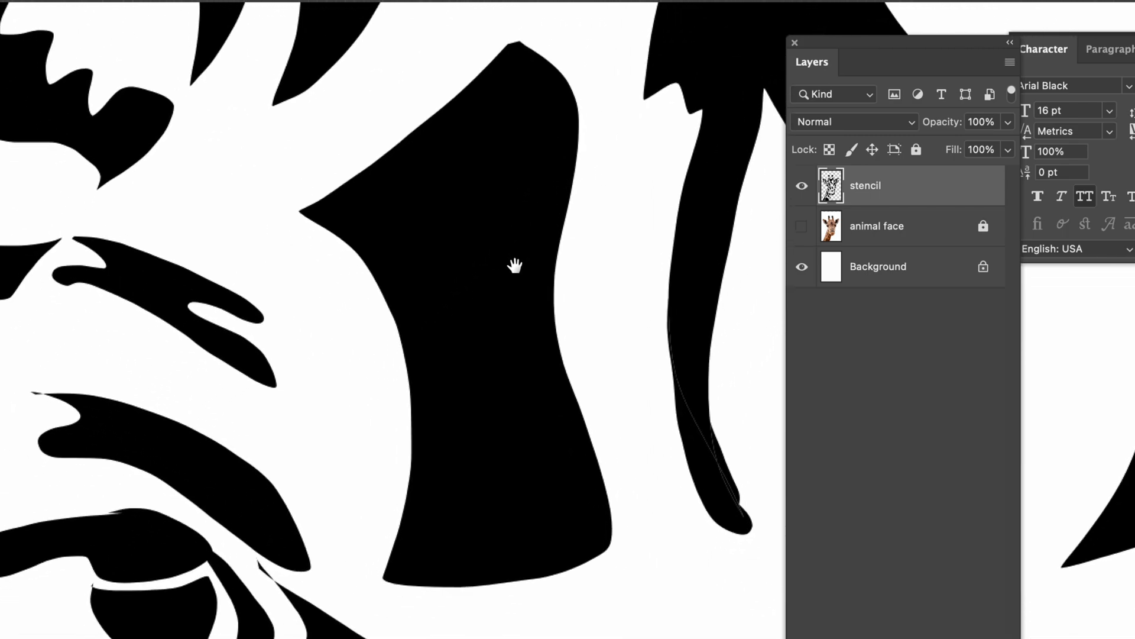
{"action": "left_click", "coordinate": [351, 188]}
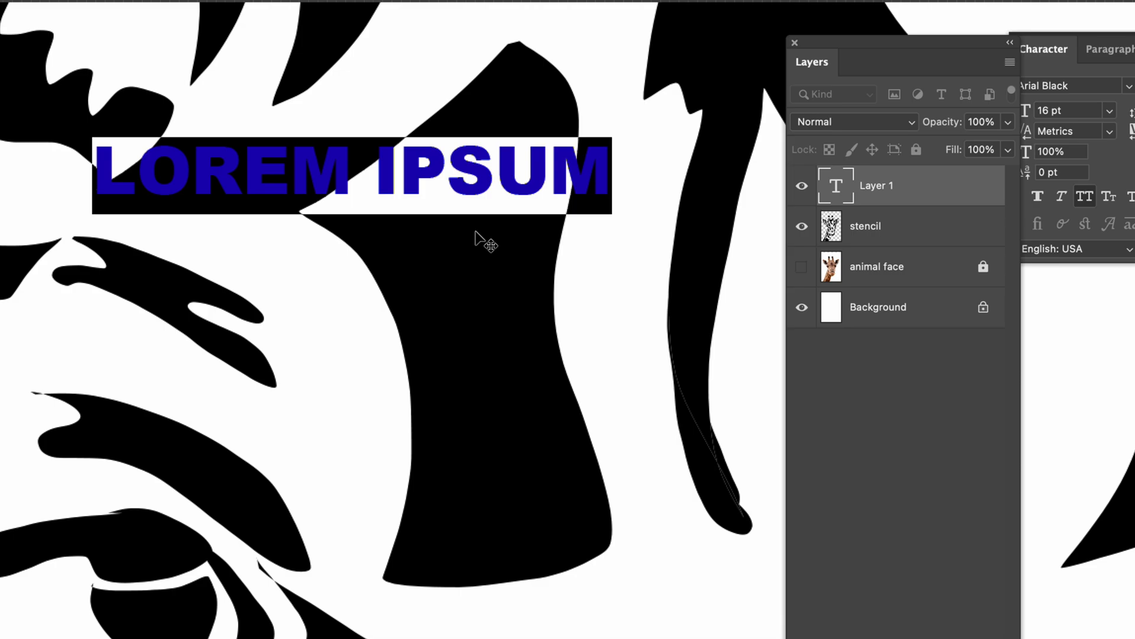
{"action": "key", "text": "BackSpace"}
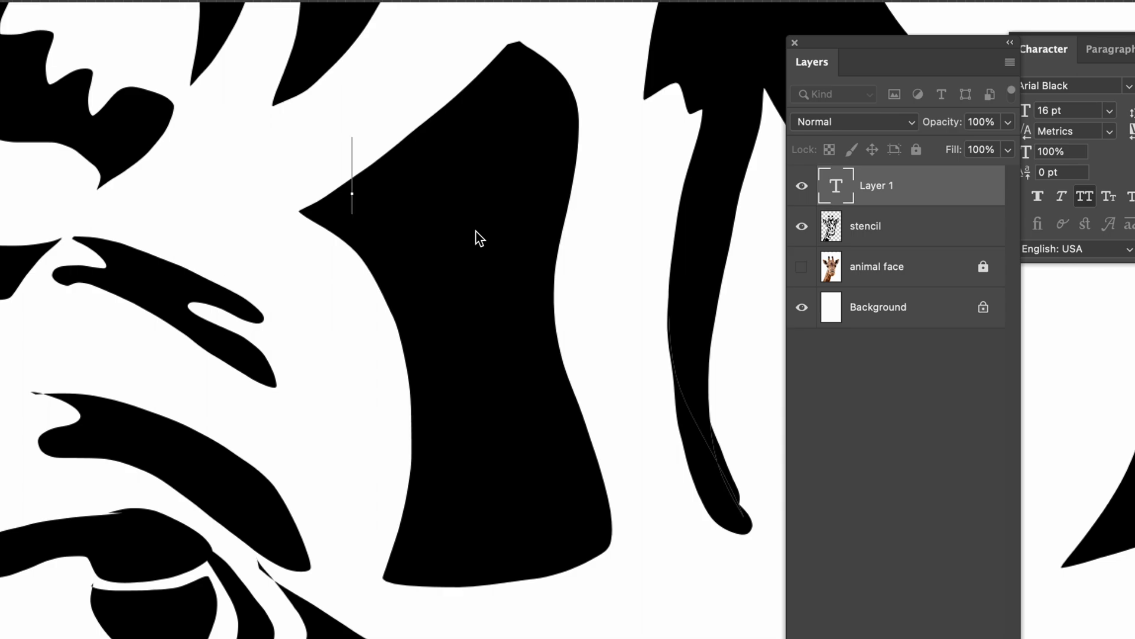
{"action": "type", "text": "TALL"}
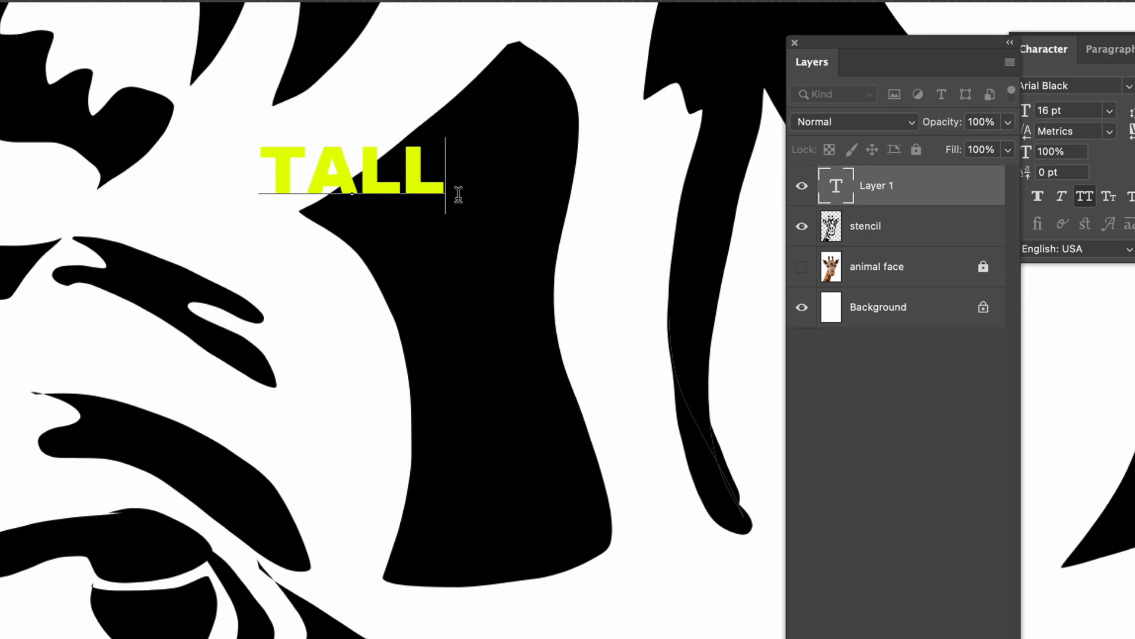
Step: Select the whole word TALL, and detach, close and reopen the Character panel beside it
{"action": "left_click_drag", "start_coordinate": [431, 170], "coordinate": [262, 170]}
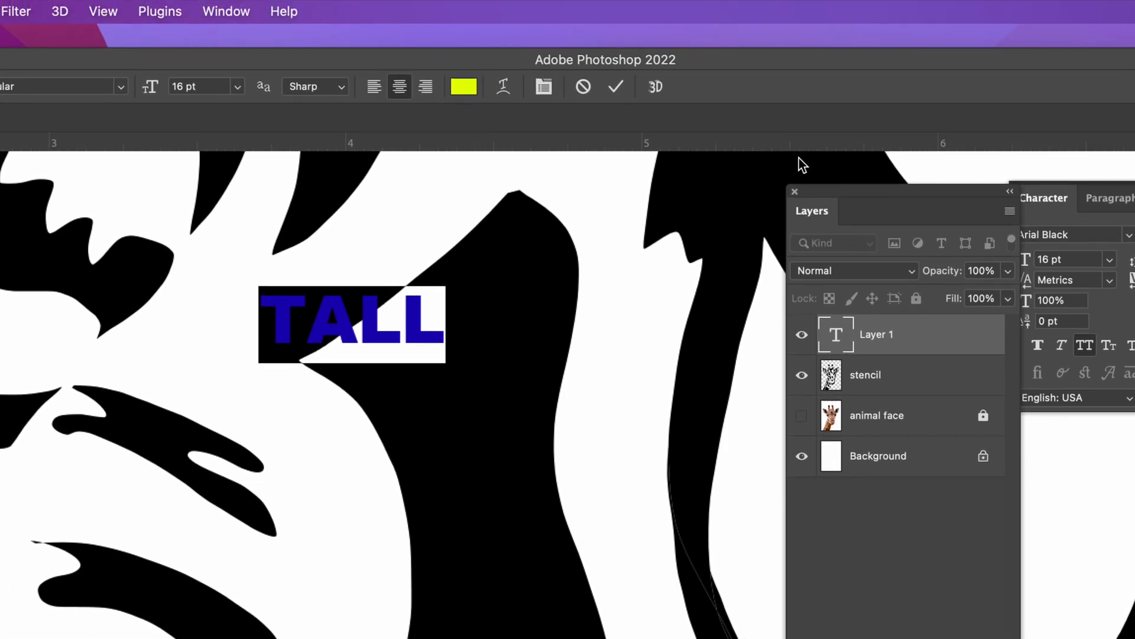
{"action": "left_click_drag", "start_coordinate": [1035, 194], "coordinate": [502, 179]}
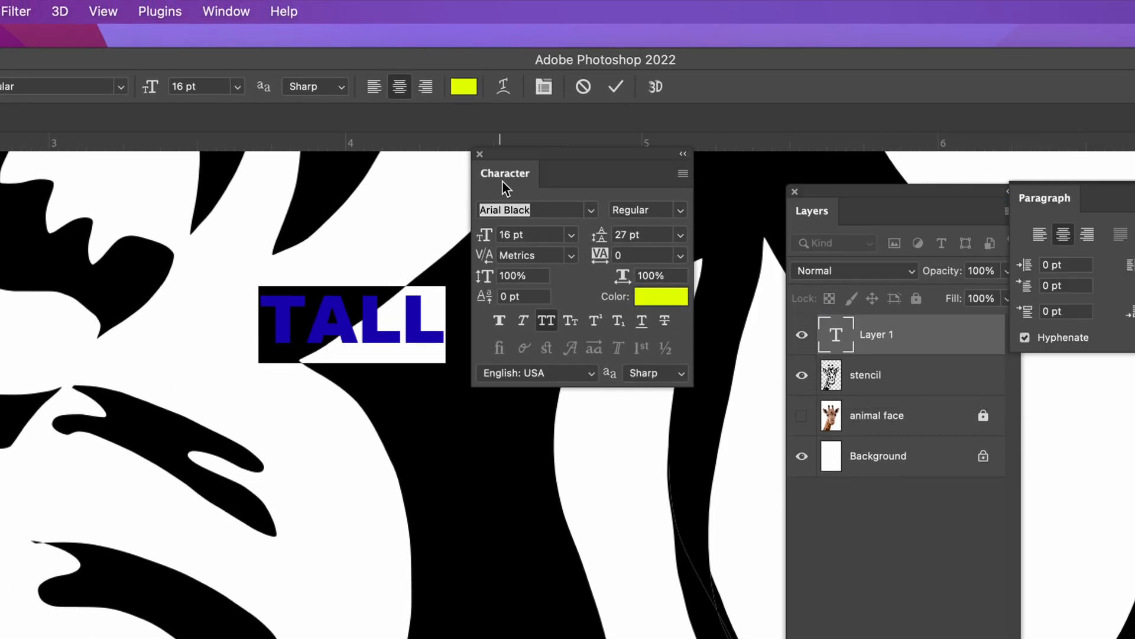
{"action": "left_click", "coordinate": [480, 153]}
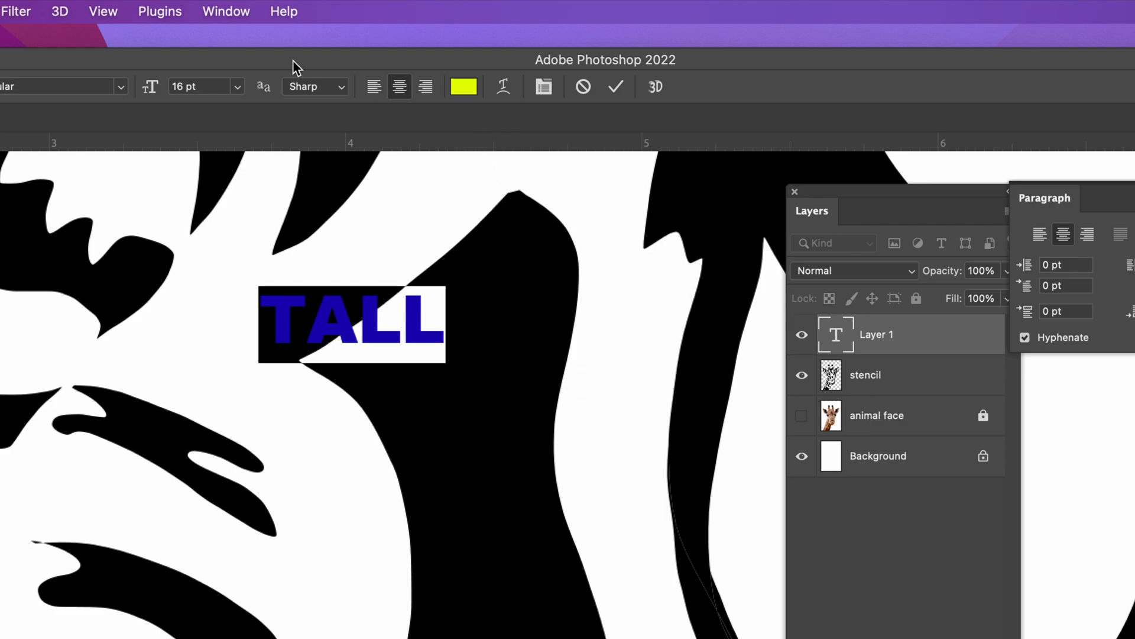
{"action": "left_click", "coordinate": [225, 9]}
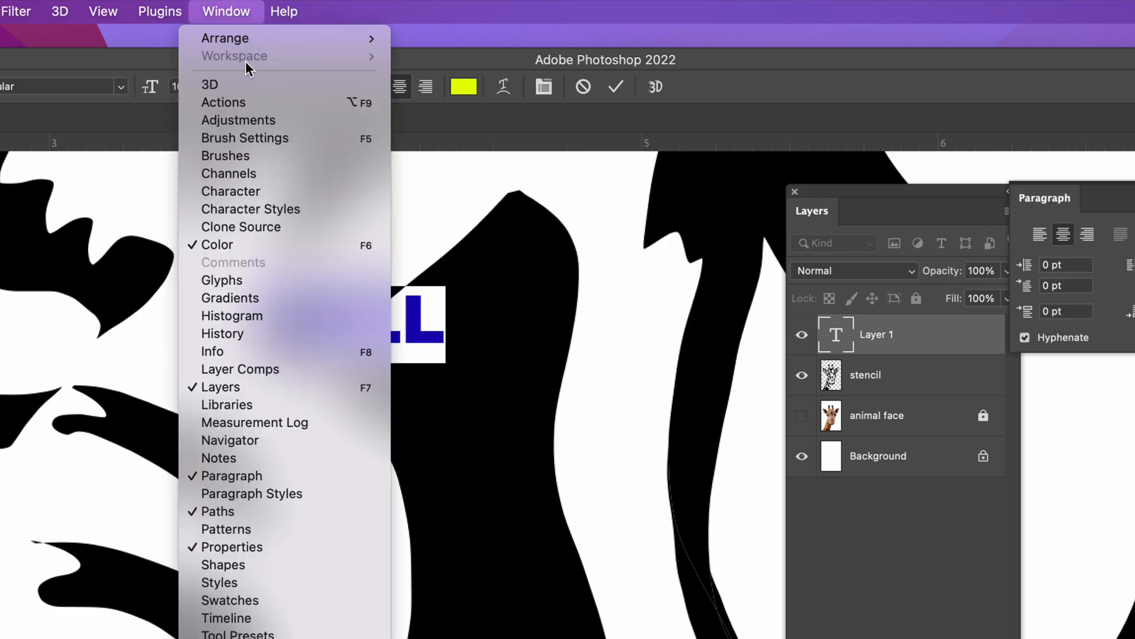
{"action": "left_click", "coordinate": [304, 190]}
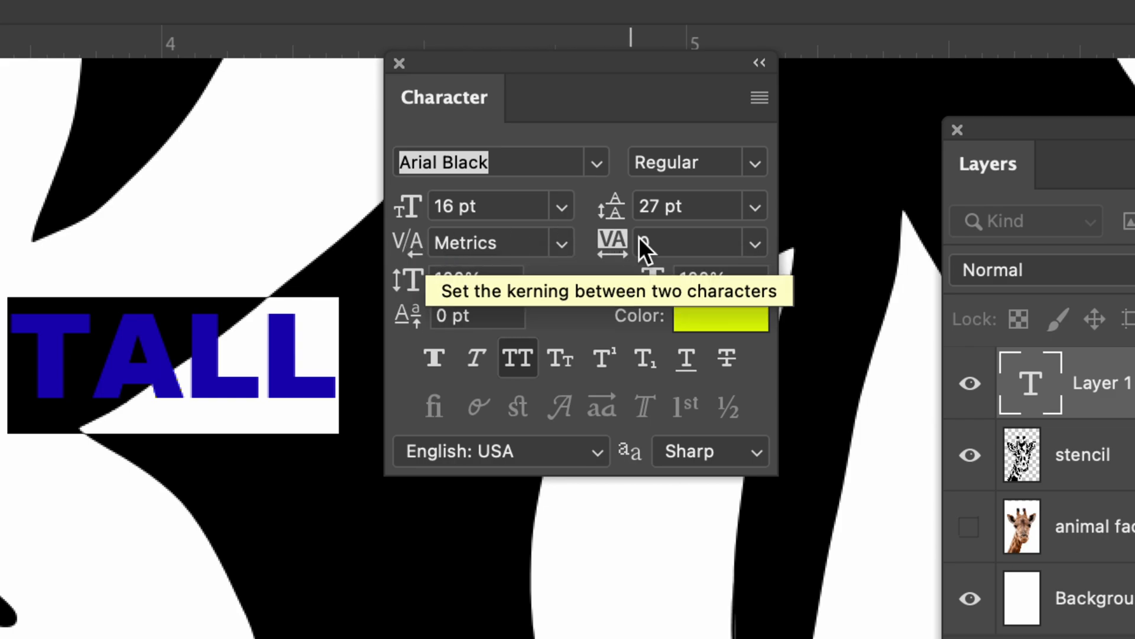
Step: Set the kerning of TALL to 0, and try the kerning and tracking controls on the letters LL
{"action": "mouse_move", "coordinate": [414, 248]}
{"action": "left_mouse_down"}
{"action": "mouse_move", "coordinate": [434, 247]}
{"action": "mouse_move", "coordinate": [410, 242]}
{"action": "left_mouse_up"}
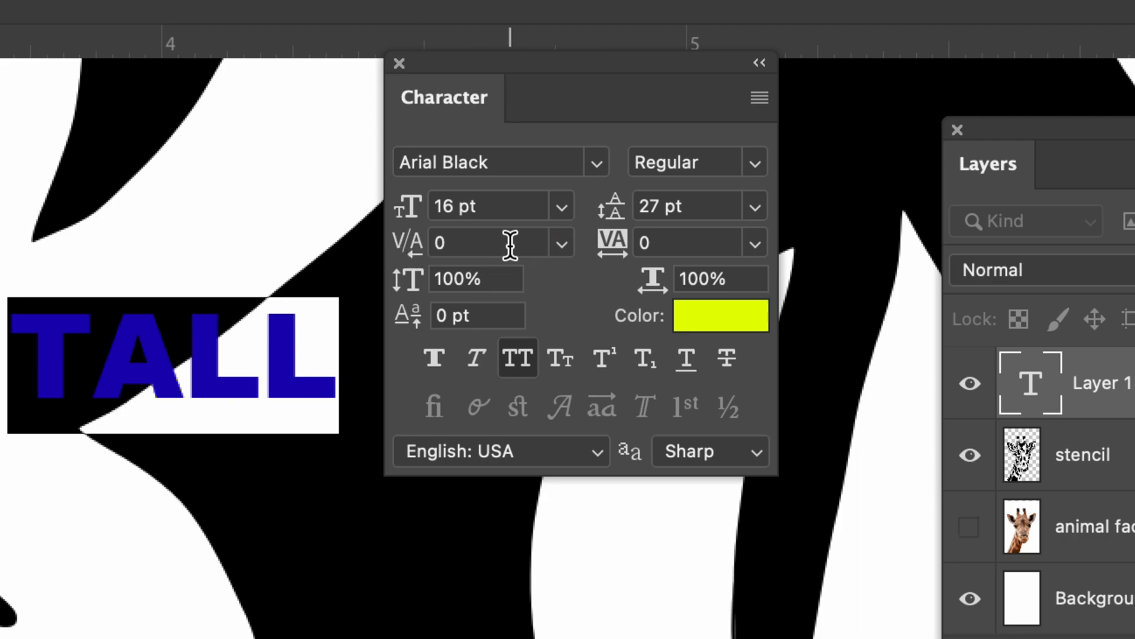
{"action": "left_click", "coordinate": [305, 314]}
{"action": "left_click_drag", "start_coordinate": [329, 324], "coordinate": [211, 336]}
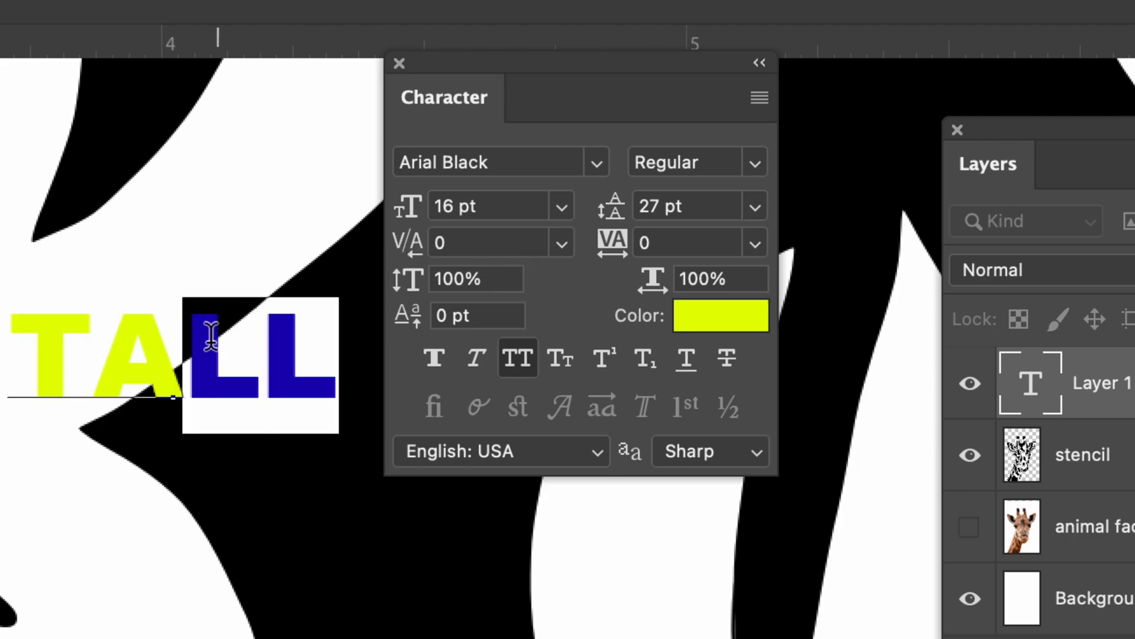
{"action": "left_click_drag", "start_coordinate": [411, 245], "coordinate": [475, 243]}
{"action": "left_click", "coordinate": [557, 242]}
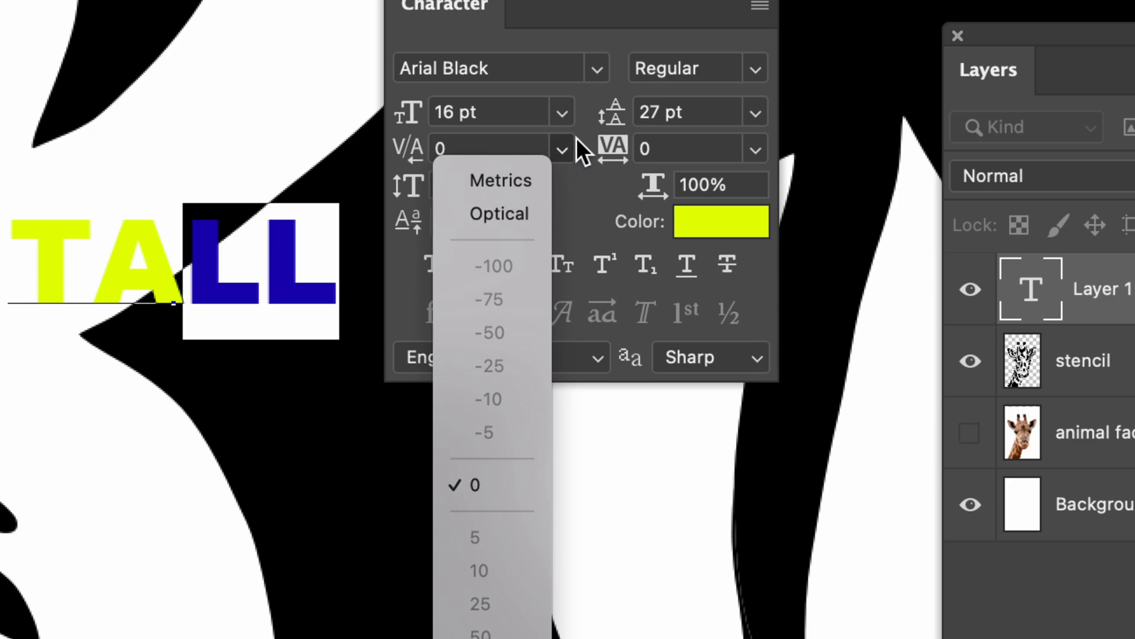
{"action": "left_click", "coordinate": [564, 38]}
{"action": "left_click", "coordinate": [407, 158]}
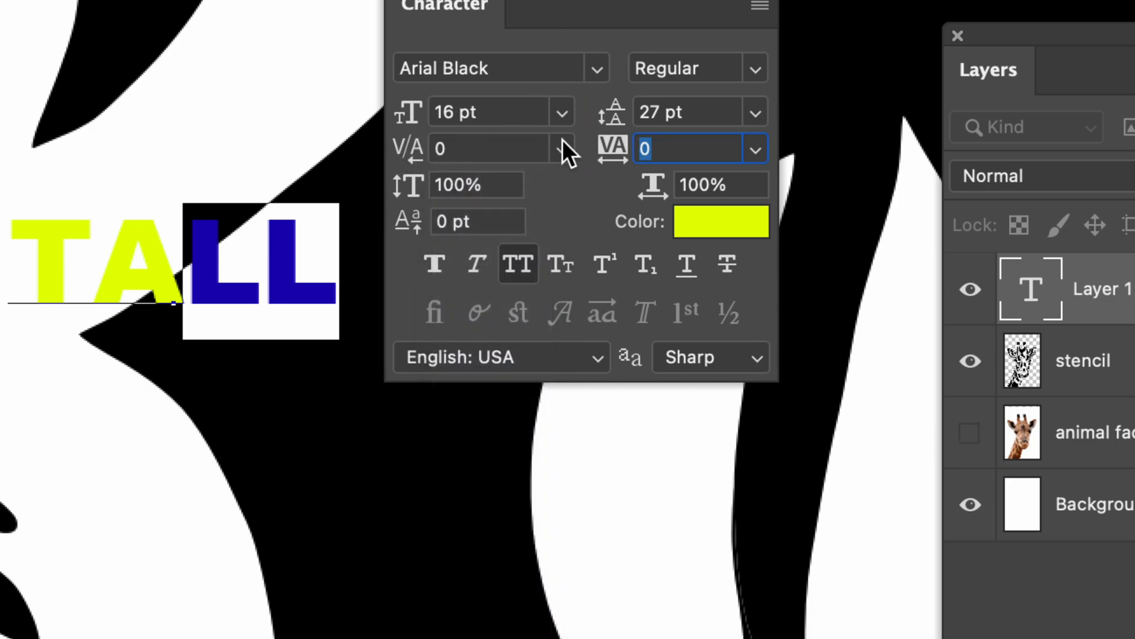
{"action": "mouse_move", "coordinate": [611, 146]}
{"action": "left_mouse_down"}
{"action": "mouse_move", "coordinate": [642, 151]}
{"action": "mouse_move", "coordinate": [611, 152]}
{"action": "left_mouse_up"}
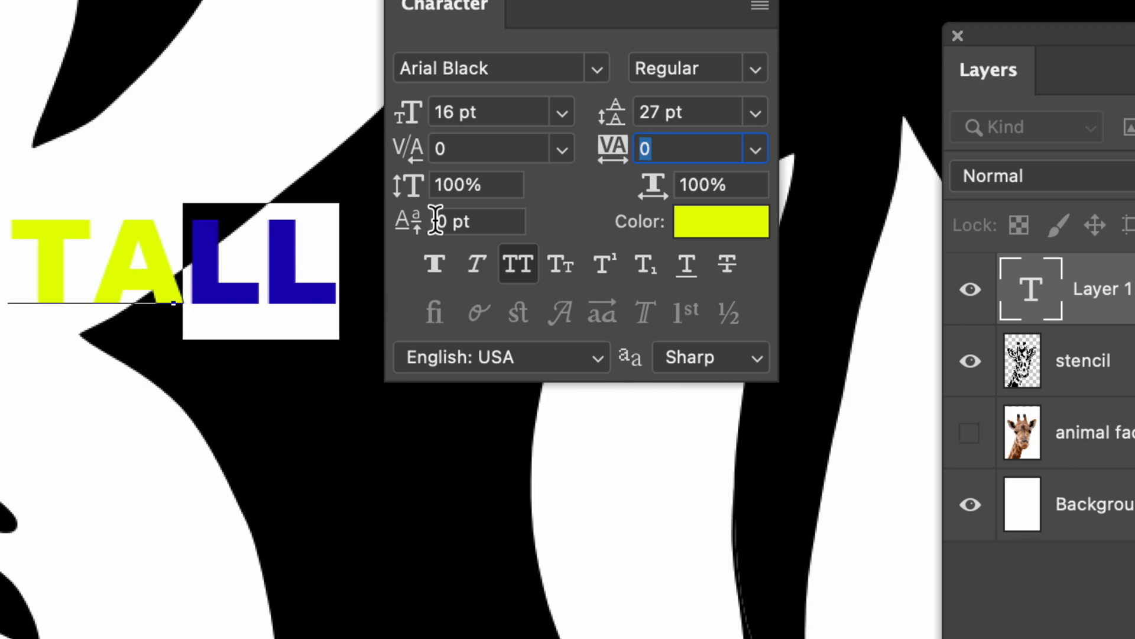
Step: Try the vertical scale on LL, restore it to 100%, and set the whole word TALL to 108%
{"action": "mouse_move", "coordinate": [417, 196]}
{"action": "left_mouse_down"}
{"action": "mouse_move", "coordinate": [441, 195]}
{"action": "mouse_move", "coordinate": [414, 194]}
{"action": "mouse_move", "coordinate": [421, 183]}
{"action": "left_mouse_up"}
{"action": "type", "text": "100"}
{"action": "key", "text": "Return"}
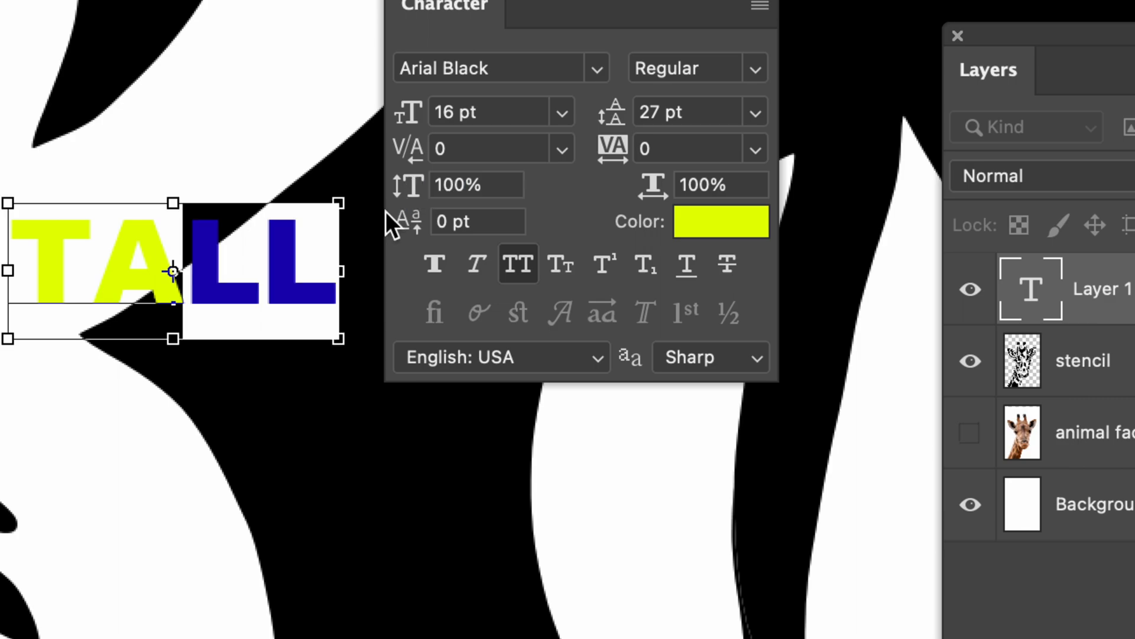
{"action": "left_click_drag", "start_coordinate": [314, 249], "coordinate": [9, 248]}
{"action": "left_click_drag", "start_coordinate": [398, 183], "coordinate": [428, 185]}
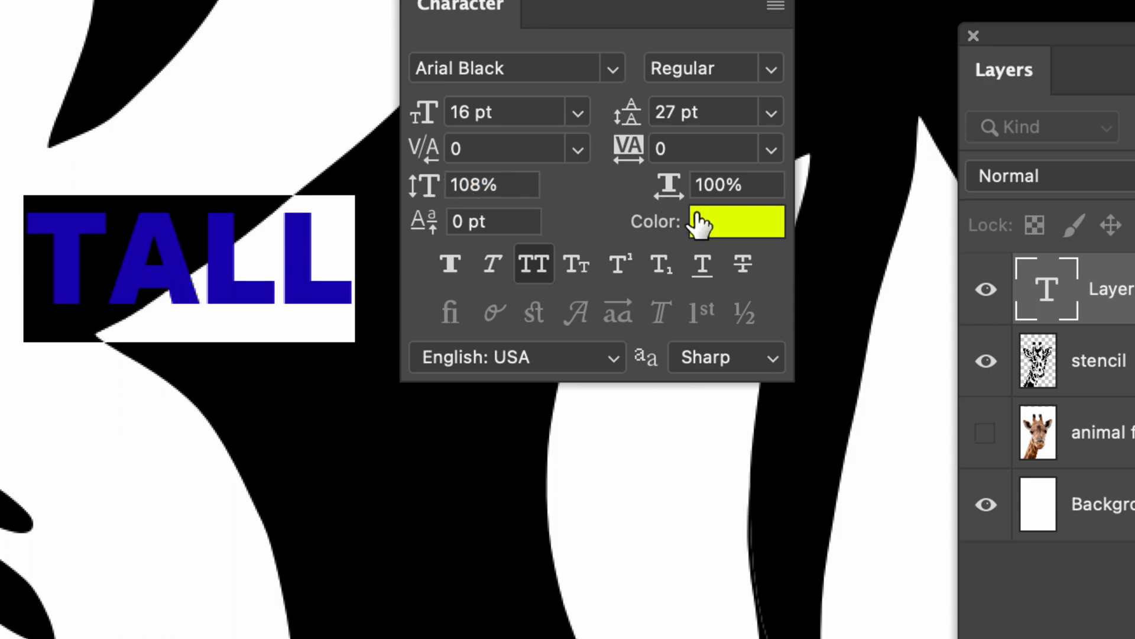
Step: Keep All Caps on for TALL and move the Character panel off the artwork to just below the Paragraph panel
{"action": "left_click", "coordinate": [532, 271]}
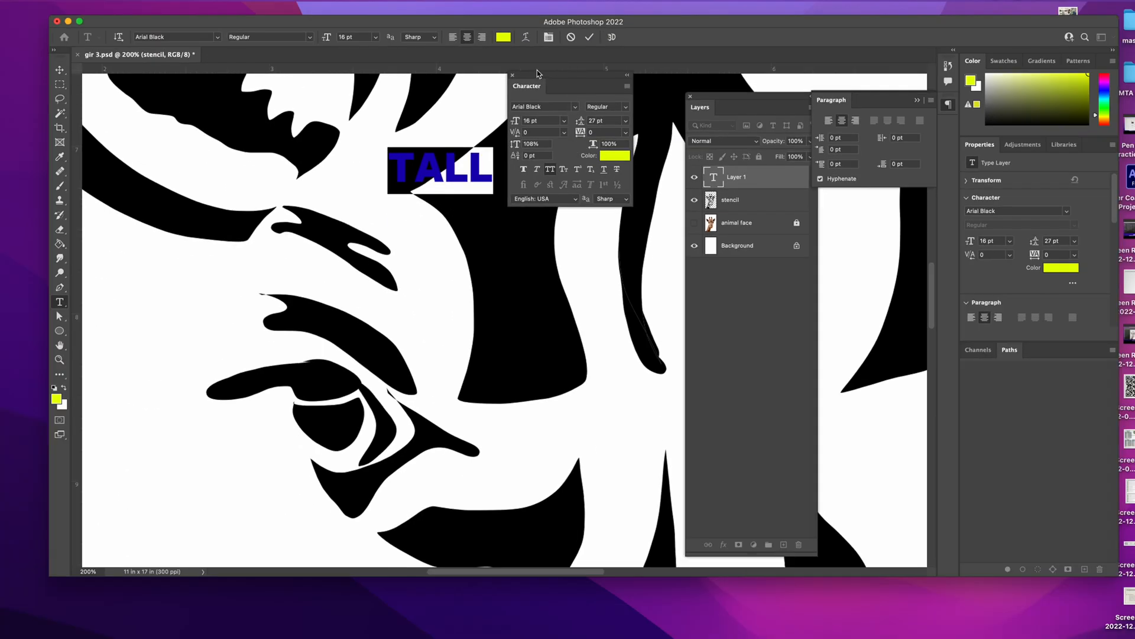
{"action": "left_click_drag", "start_coordinate": [537, 73], "coordinate": [834, 197]}
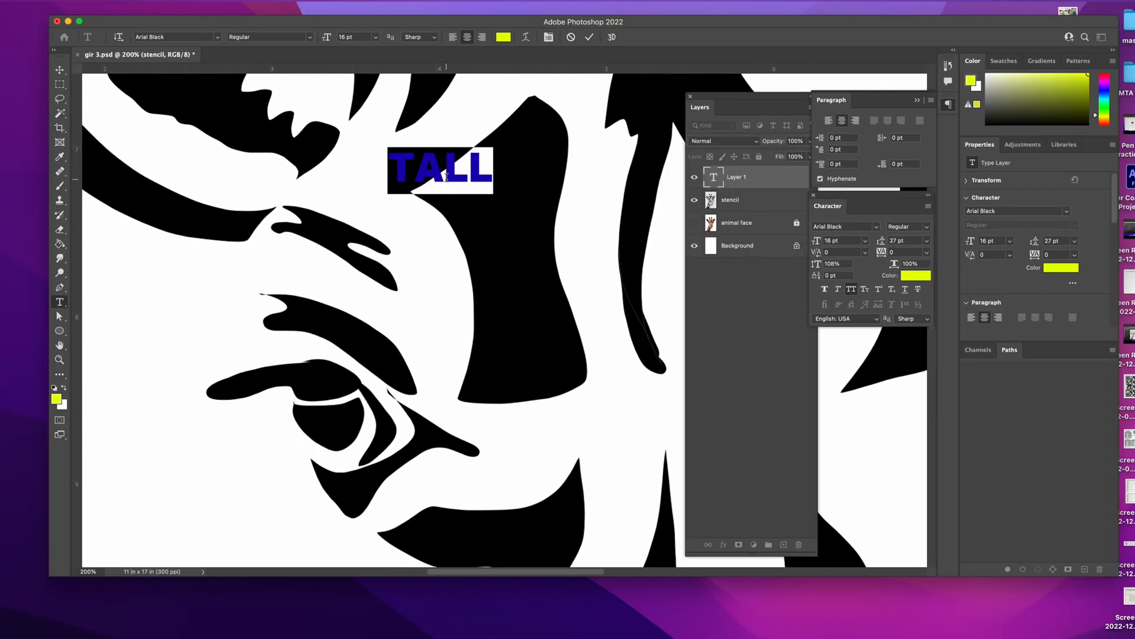
Step: Discard the uncommitted text entry over the stencil
{"action": "key", "text": "super+equal"}
{"action": "key", "text": "super+equal"}
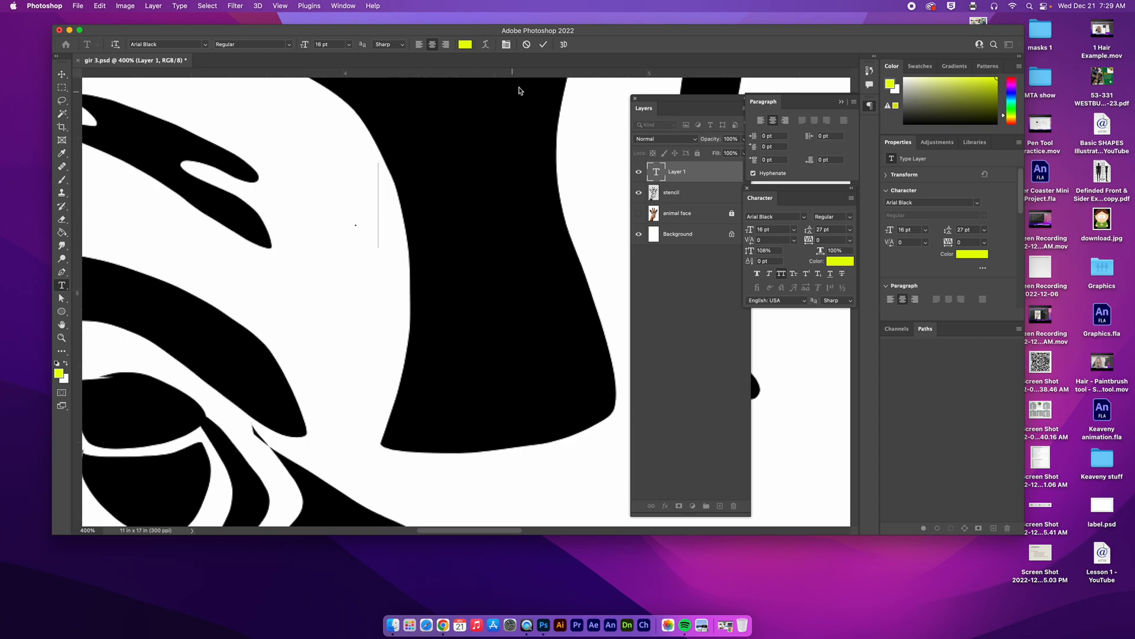
{"action": "left_click", "coordinate": [526, 44]}
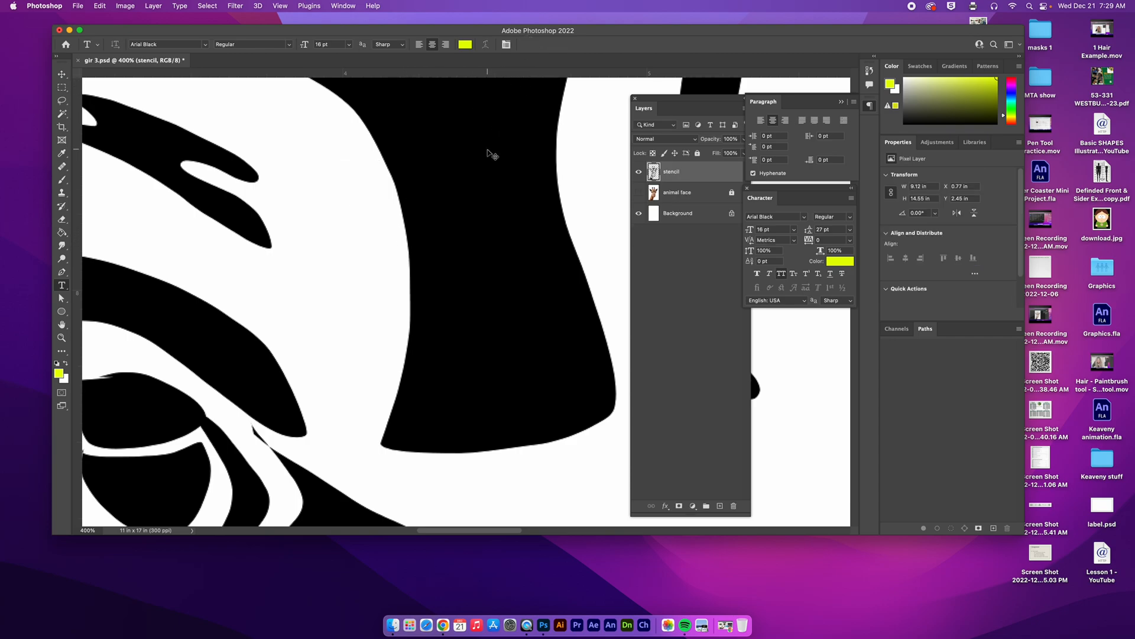
Step: Add the word TALL on a new type layer at the large black shape's pointed corner, and rasterize the layer
{"action": "key", "text": "super+equal"}
{"action": "left_click_drag", "start_coordinate": [497, 164], "coordinate": [446, 401]}
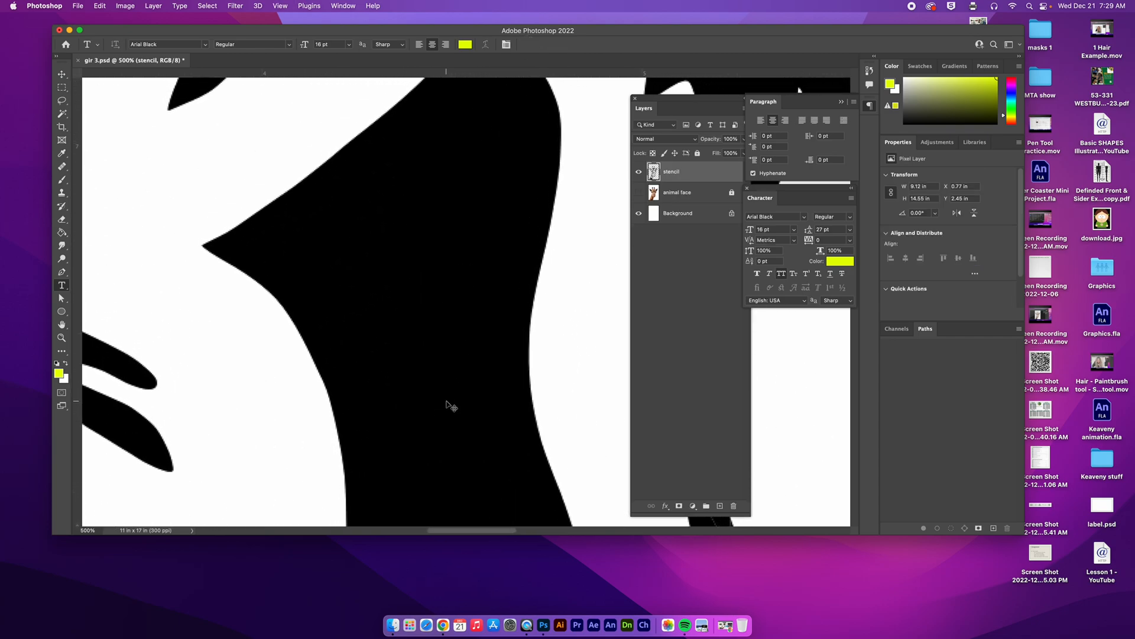
{"action": "key", "text": "super+minus"}
{"action": "key", "text": "super+minus"}
{"action": "left_click_drag", "start_coordinate": [446, 325], "coordinate": [442, 271]}
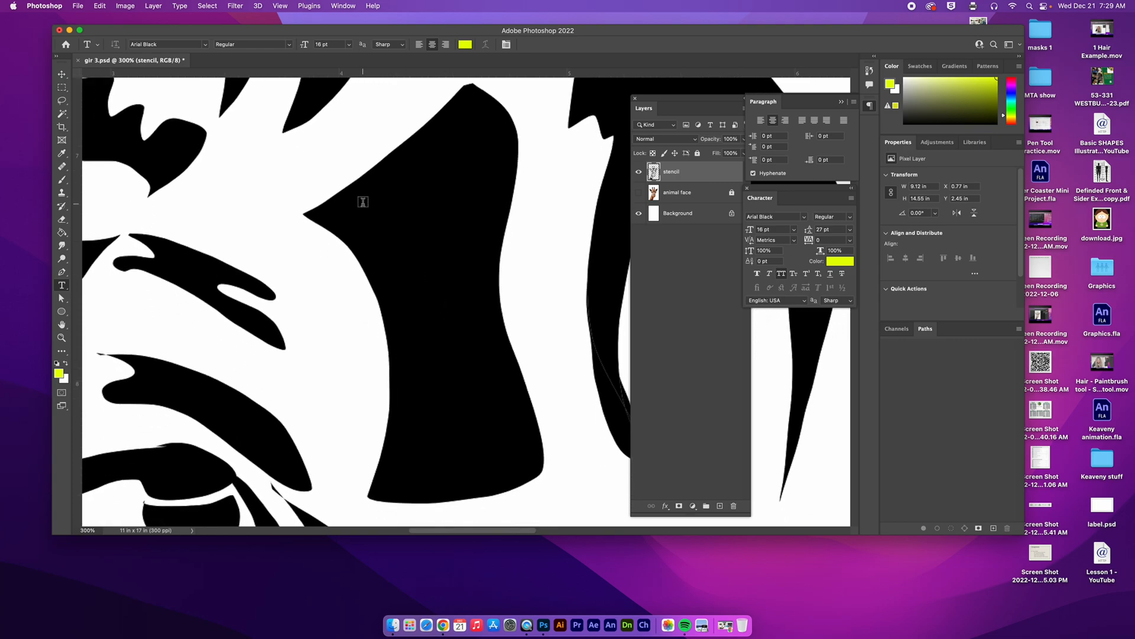
{"action": "left_click", "coordinate": [363, 201]}
{"action": "type", "text": "TALL"}
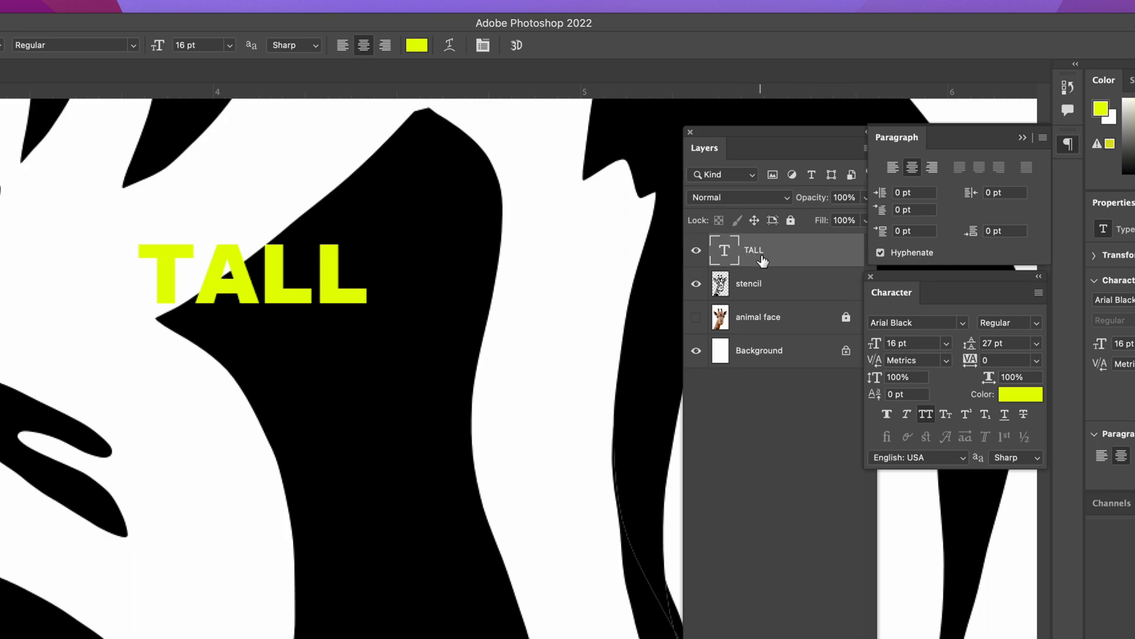
{"action": "right_click", "coordinate": [793, 253]}
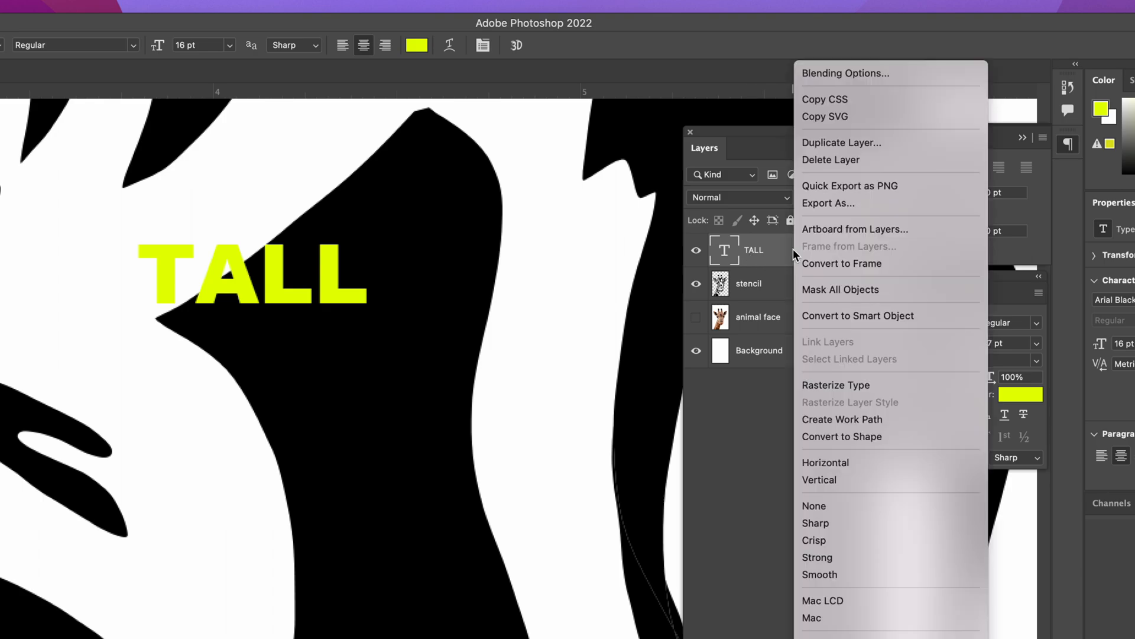
{"action": "left_click", "coordinate": [839, 386]}
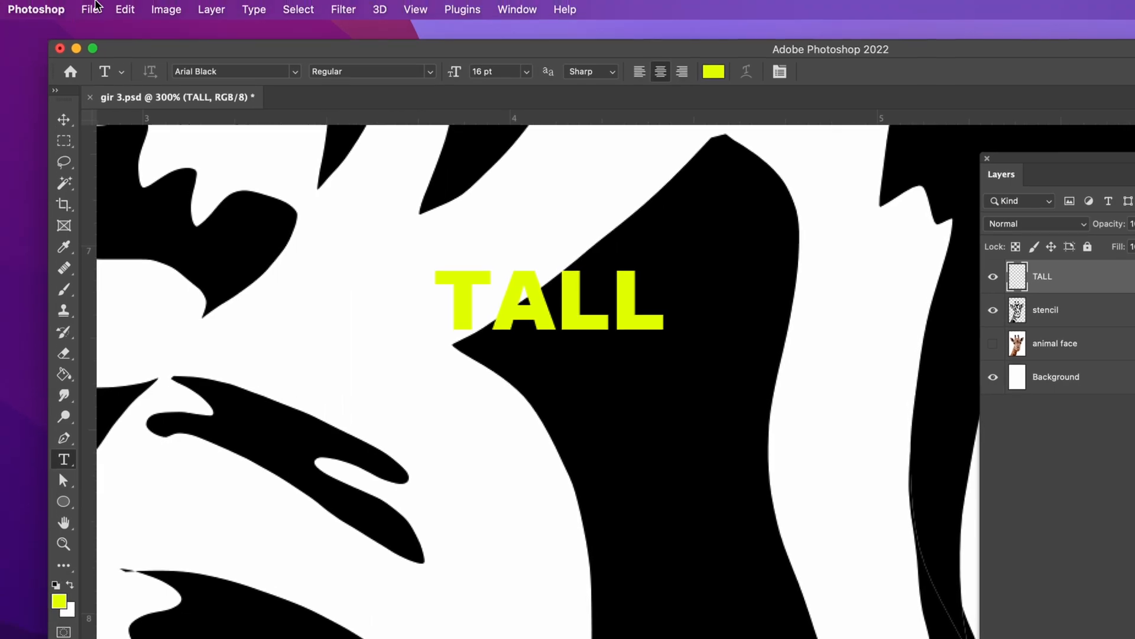
Step: Free-transform TALL, moving it inside the large black shape and scaling it down slightly to fit
{"action": "left_click", "coordinate": [131, 9]}
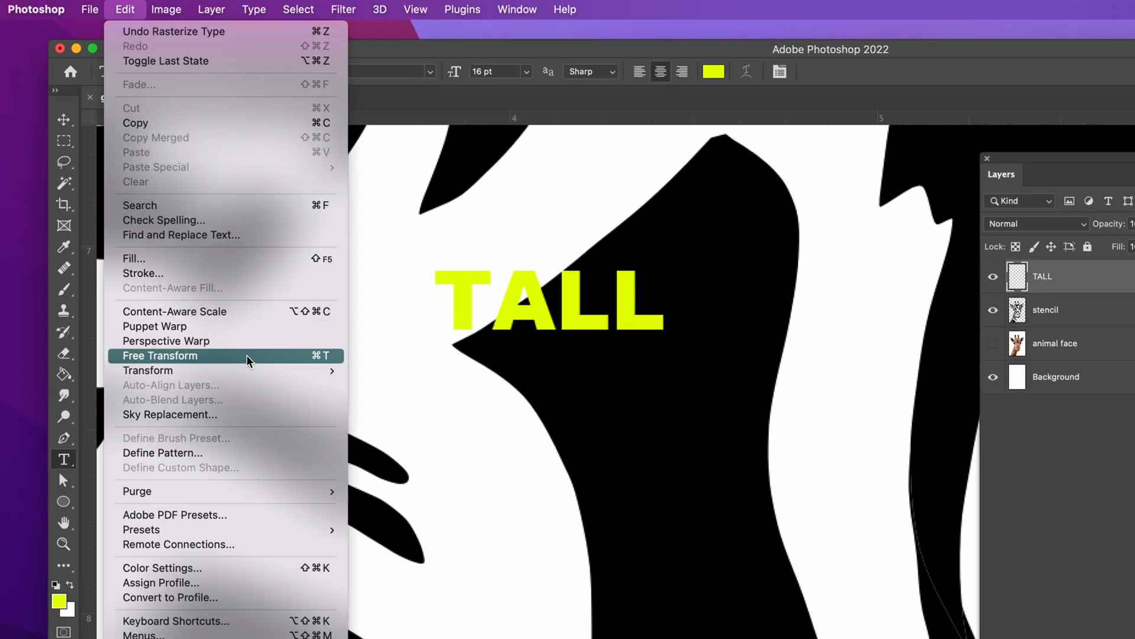
{"action": "left_click", "coordinate": [319, 356]}
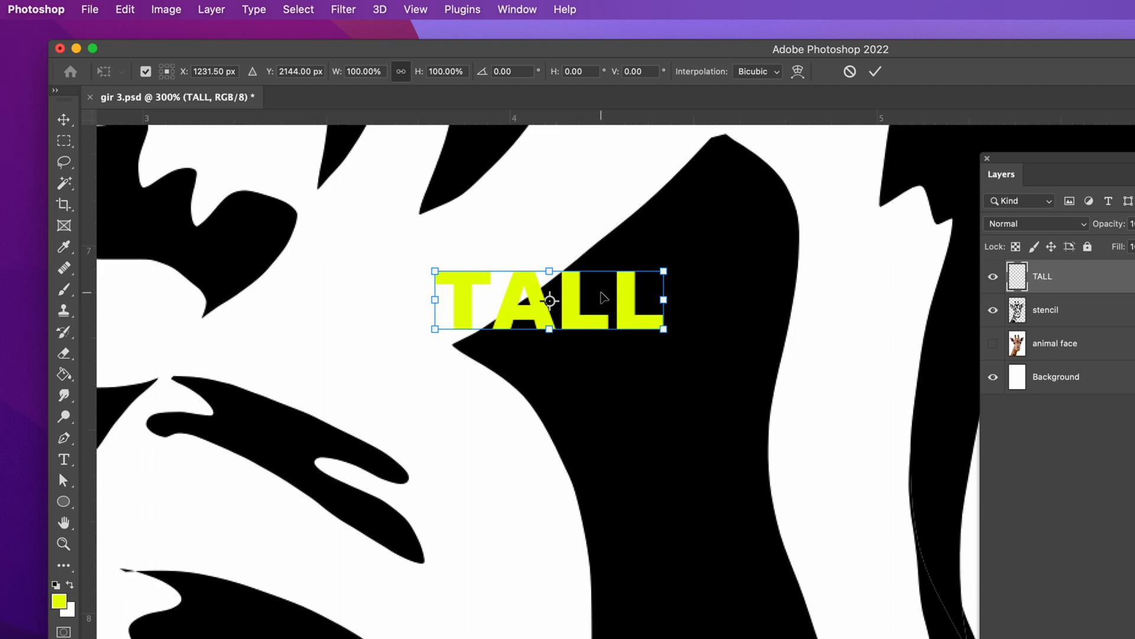
{"action": "left_click_drag", "start_coordinate": [598, 292], "coordinate": [687, 330]}
{"action": "mouse_move", "coordinate": [758, 308]}
{"action": "left_mouse_down"}
{"action": "mouse_move", "coordinate": [771, 289]}
{"action": "mouse_move", "coordinate": [729, 329]}
{"action": "mouse_move", "coordinate": [772, 302]}
{"action": "mouse_move", "coordinate": [722, 324]}
{"action": "mouse_move", "coordinate": [774, 303]}
{"action": "mouse_move", "coordinate": [737, 316]}
{"action": "mouse_move", "coordinate": [751, 314]}
{"action": "left_mouse_up"}
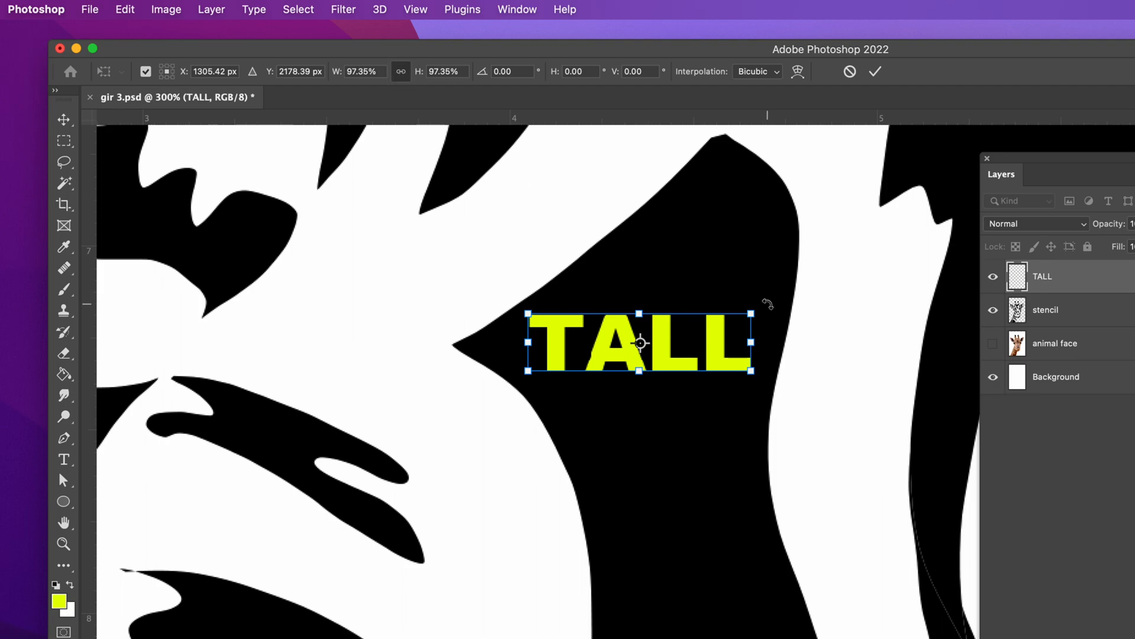
{"action": "left_click_drag", "start_coordinate": [753, 311], "coordinate": [742, 318]}
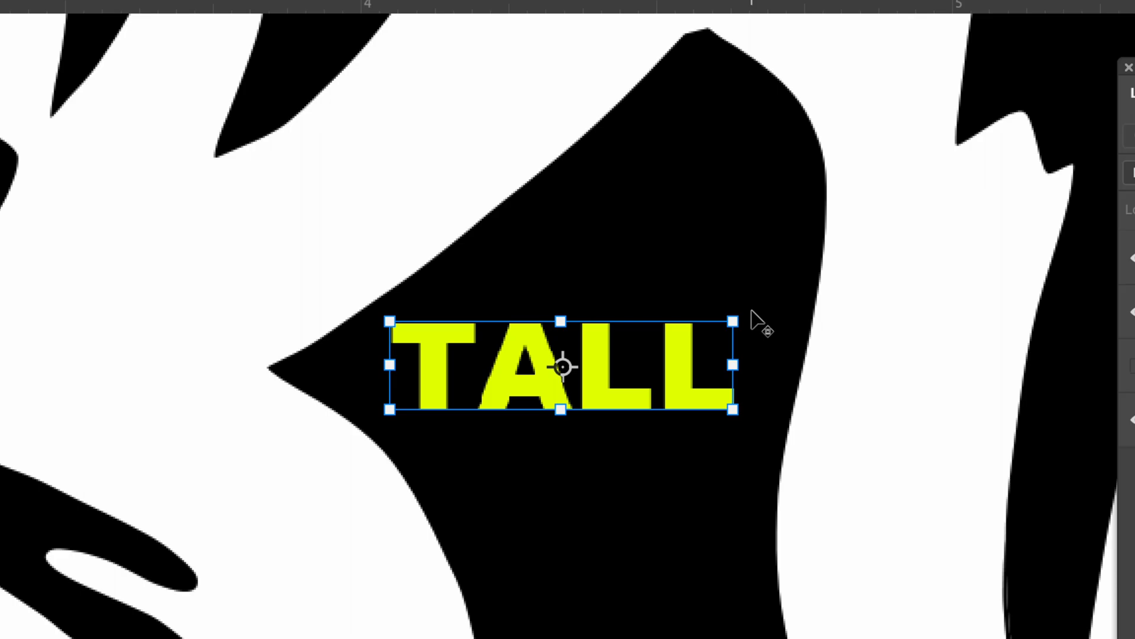
Step: Rotate TALL counterclockwise to follow the black shape's slanted upper edge, and readjust the rotation around a reference point beyond its upper-right corner
{"action": "left_click_drag", "start_coordinate": [752, 302], "coordinate": [653, 228]}
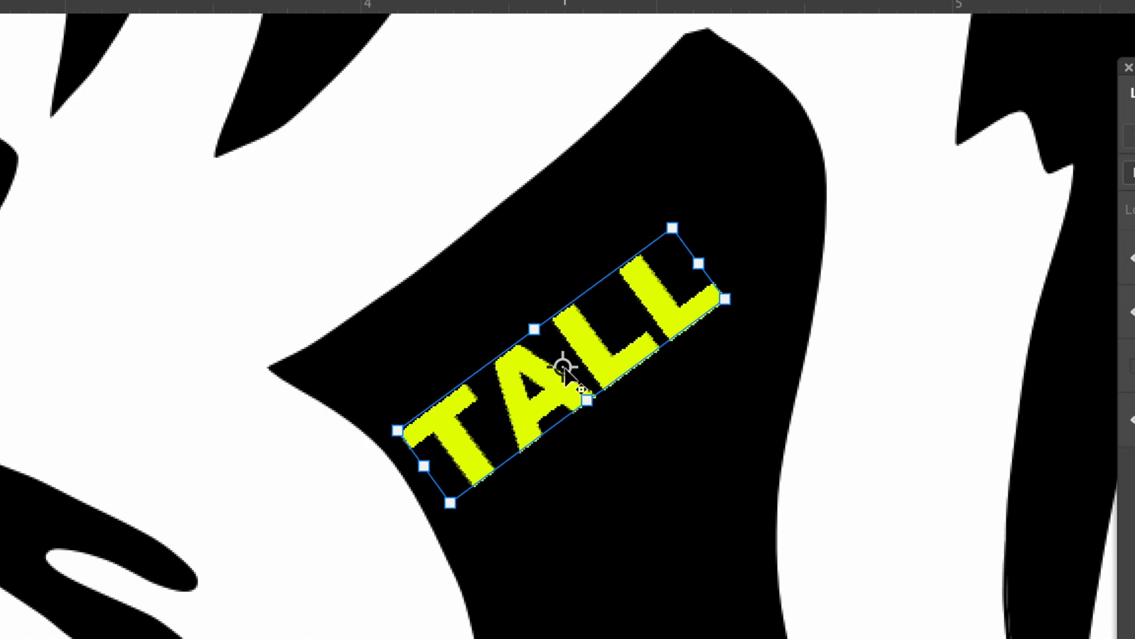
{"action": "left_click_drag", "start_coordinate": [564, 370], "coordinate": [755, 220]}
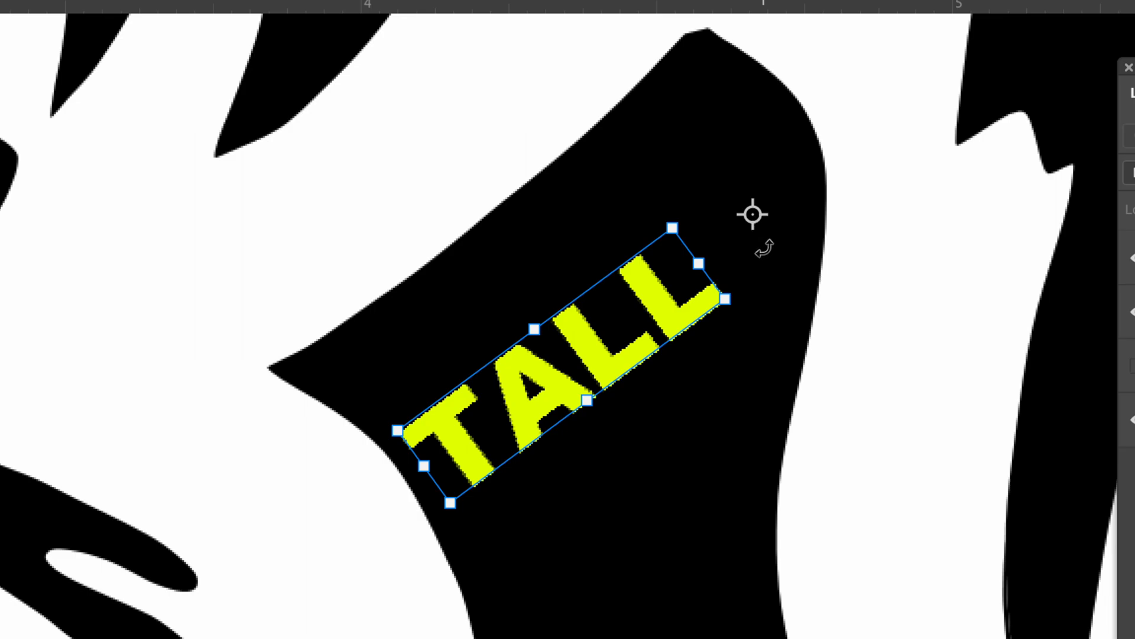
{"action": "mouse_move", "coordinate": [751, 295]}
{"action": "left_mouse_down"}
{"action": "mouse_move", "coordinate": [788, 315]}
{"action": "mouse_move", "coordinate": [702, 286]}
{"action": "mouse_move", "coordinate": [792, 314]}
{"action": "mouse_move", "coordinate": [727, 296]}
{"action": "mouse_move", "coordinate": [768, 309]}
{"action": "mouse_move", "coordinate": [743, 297]}
{"action": "mouse_move", "coordinate": [750, 303]}
{"action": "left_mouse_up"}
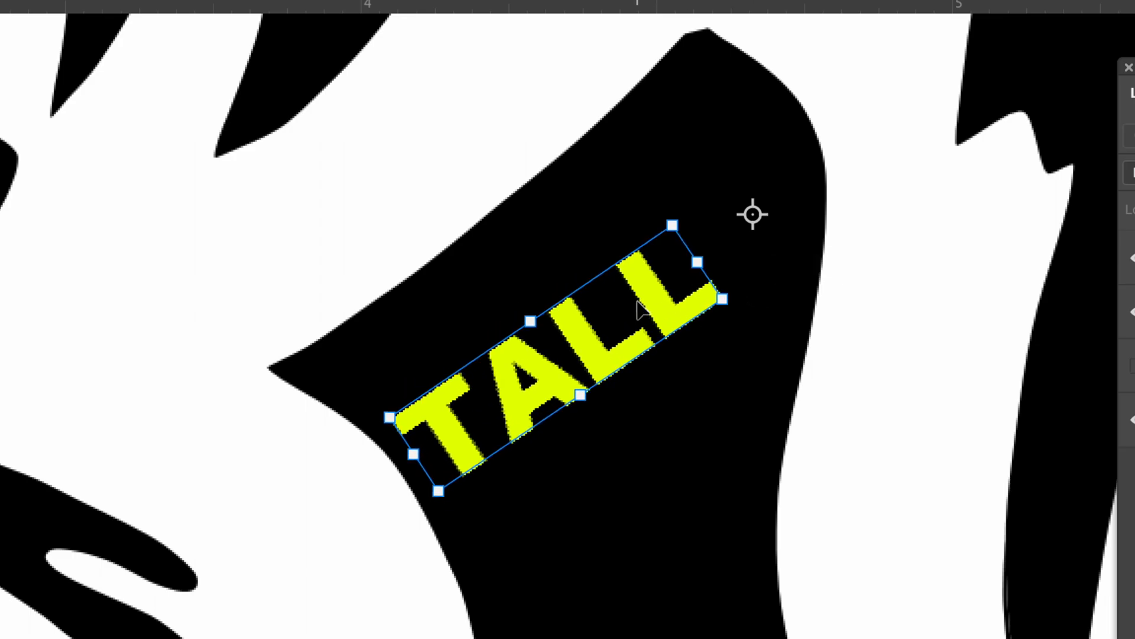
Step: Skew the right end of TALL upward, and distort its lower-right corner outward toward the black shape's right edge
{"action": "right_click", "coordinate": [634, 308]}
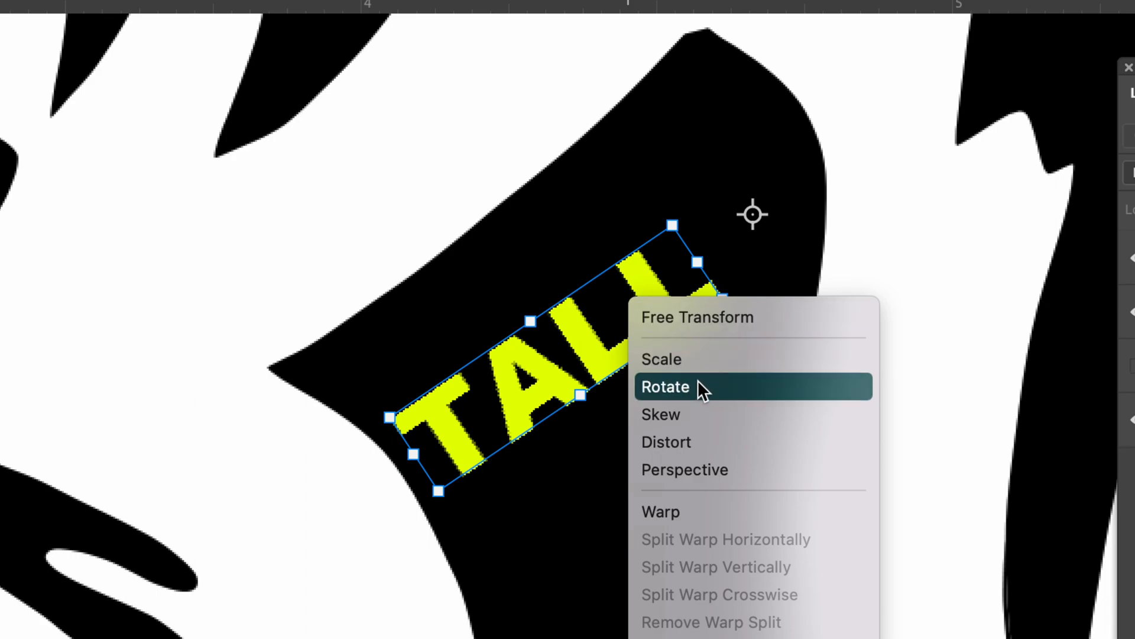
{"action": "left_click", "coordinate": [704, 417]}
{"action": "left_click_drag", "start_coordinate": [681, 231], "coordinate": [644, 181]}
{"action": "right_click", "coordinate": [632, 258]}
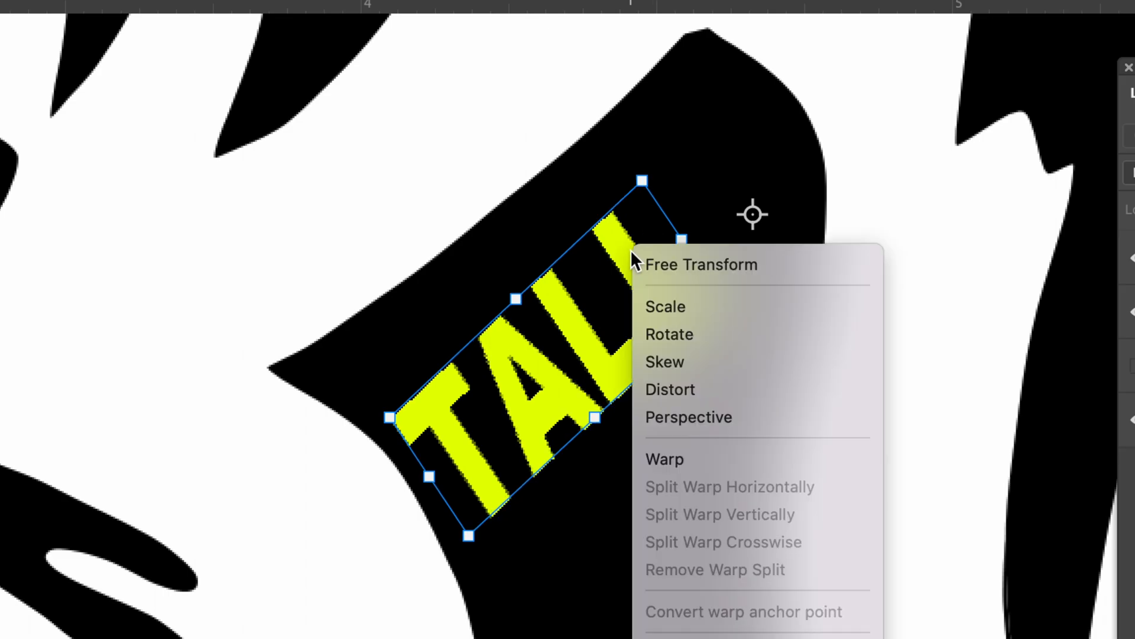
{"action": "left_click", "coordinate": [705, 389]}
{"action": "left_click_drag", "start_coordinate": [723, 298], "coordinate": [760, 322]}
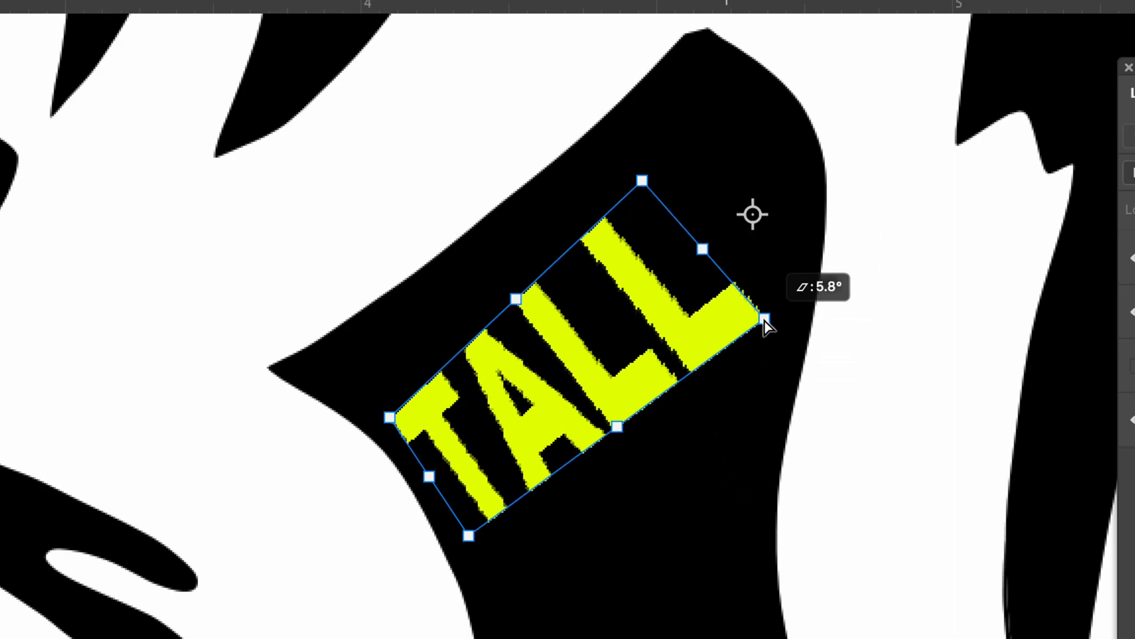
Step: Apply a Perspective transform that narrows the top edge of TALL
{"action": "right_click", "coordinate": [651, 291]}
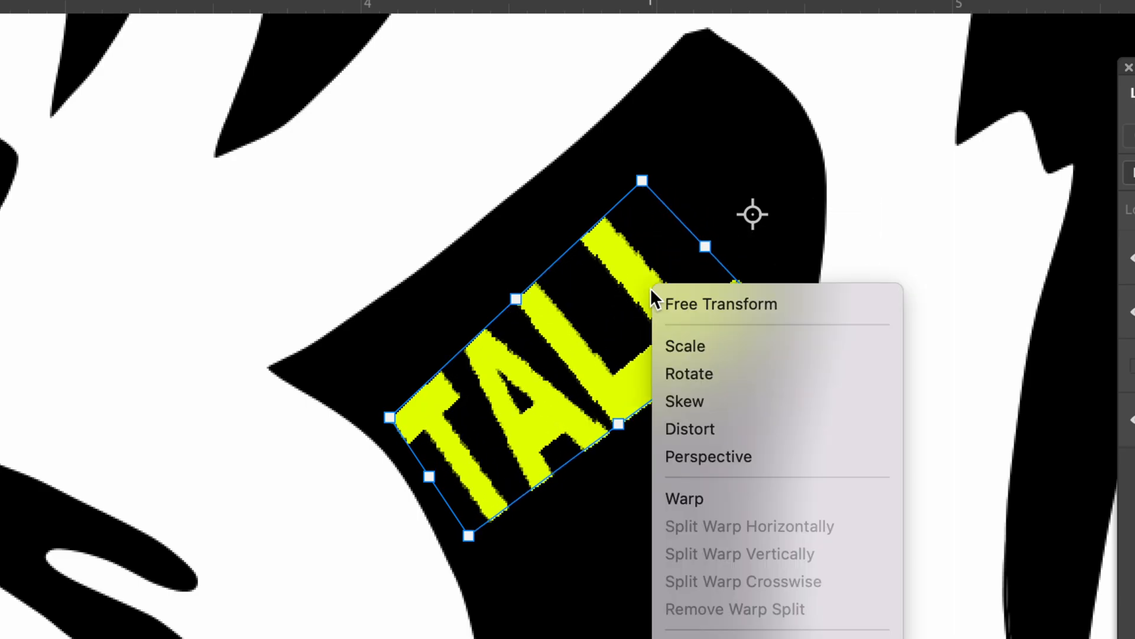
{"action": "left_click", "coordinate": [734, 460]}
{"action": "left_click_drag", "start_coordinate": [643, 181], "coordinate": [628, 231]}
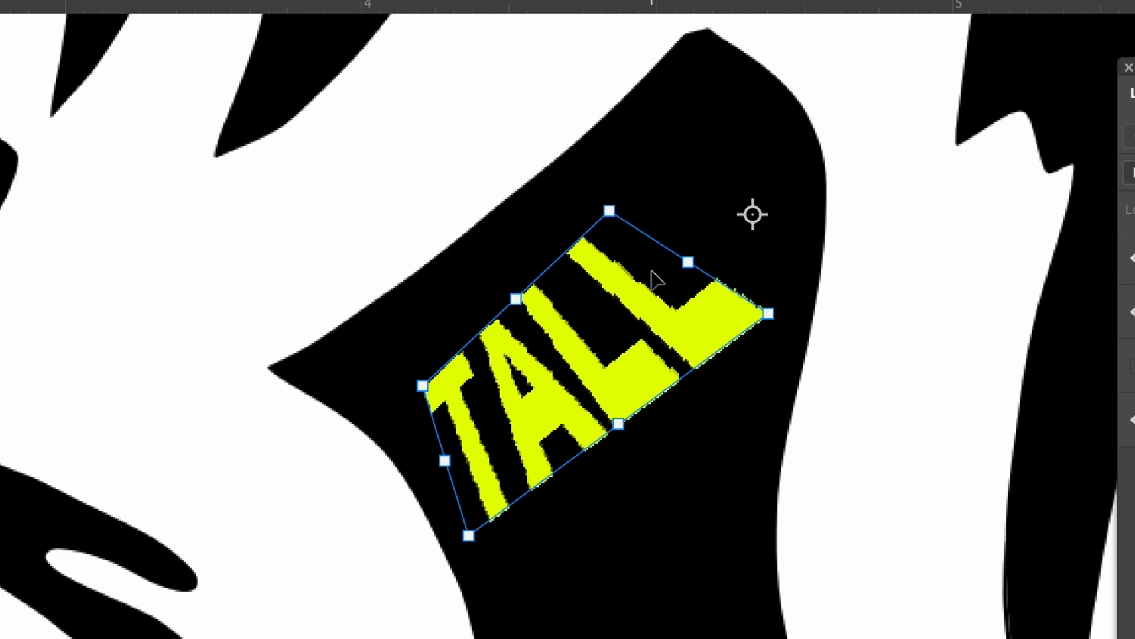
Step: Warp the T end of TALL into the black shape's pointed corner, curving it along the shape's left edge, and bend the A slightly
{"action": "right_click", "coordinate": [631, 278]}
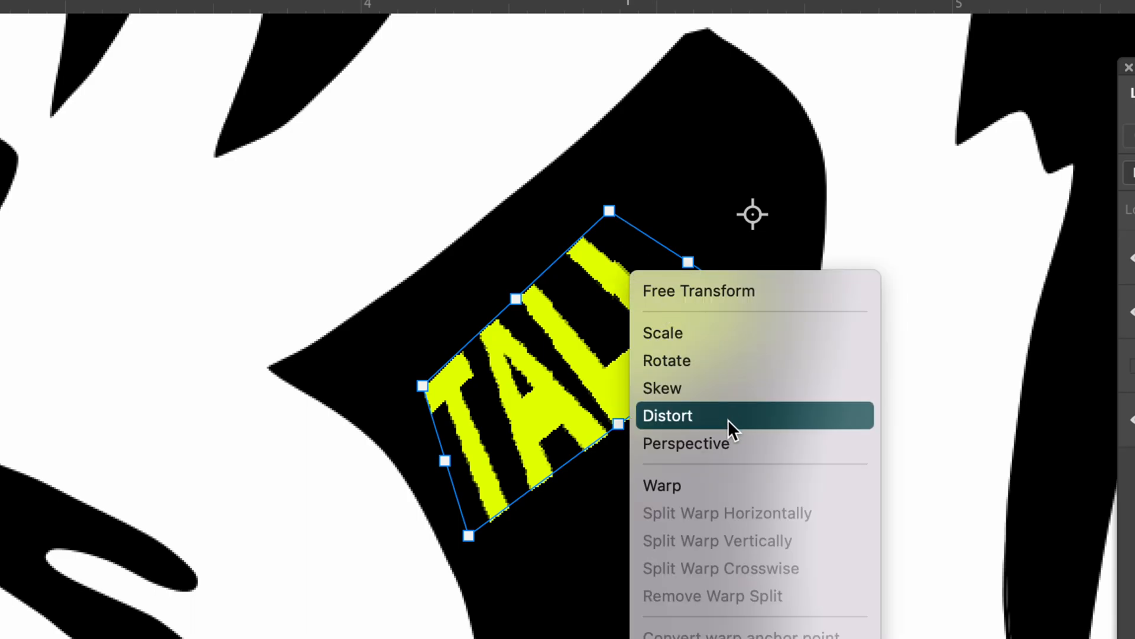
{"action": "left_click", "coordinate": [711, 493]}
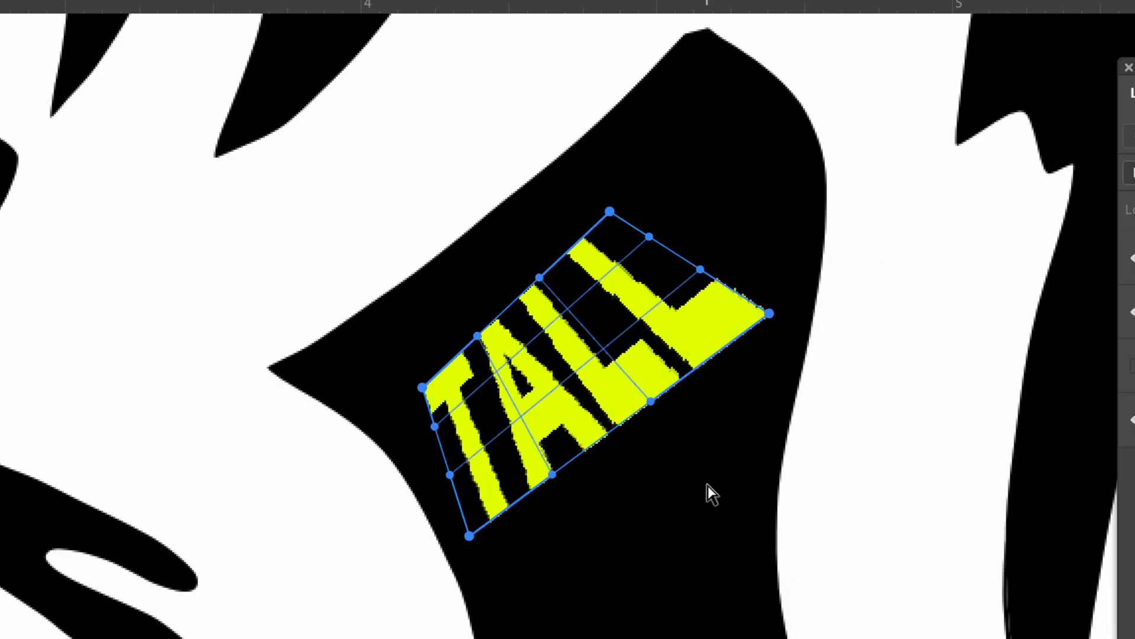
{"action": "left_click_drag", "start_coordinate": [422, 387], "coordinate": [271, 370]}
{"action": "left_click_drag", "start_coordinate": [469, 535], "coordinate": [457, 574]}
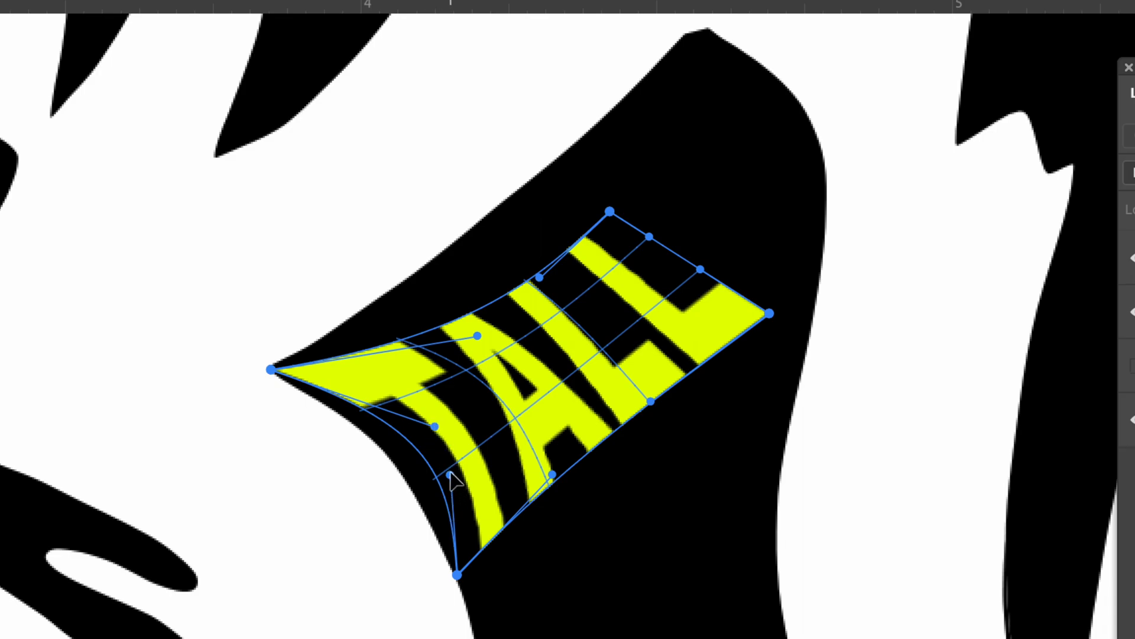
{"action": "left_click_drag", "start_coordinate": [448, 476], "coordinate": [390, 462]}
{"action": "left_click_drag", "start_coordinate": [434, 429], "coordinate": [390, 434]}
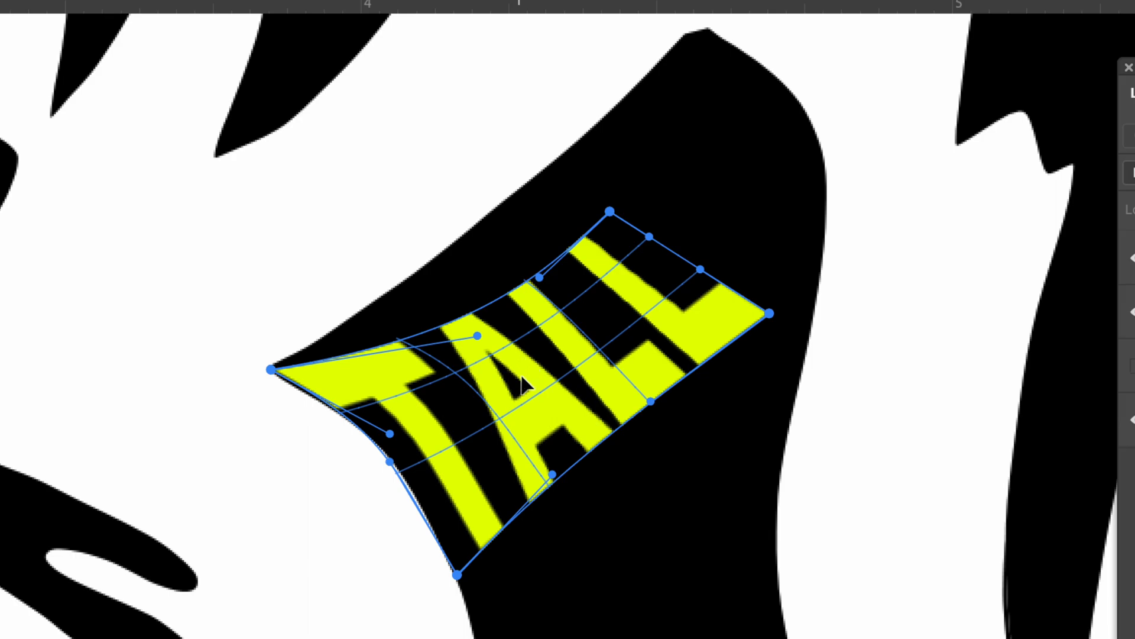
{"action": "mouse_move", "coordinate": [512, 379]}
{"action": "left_mouse_down"}
{"action": "mouse_move", "coordinate": [541, 389]}
{"action": "mouse_move", "coordinate": [493, 383]}
{"action": "mouse_move", "coordinate": [518, 395]}
{"action": "left_mouse_up"}
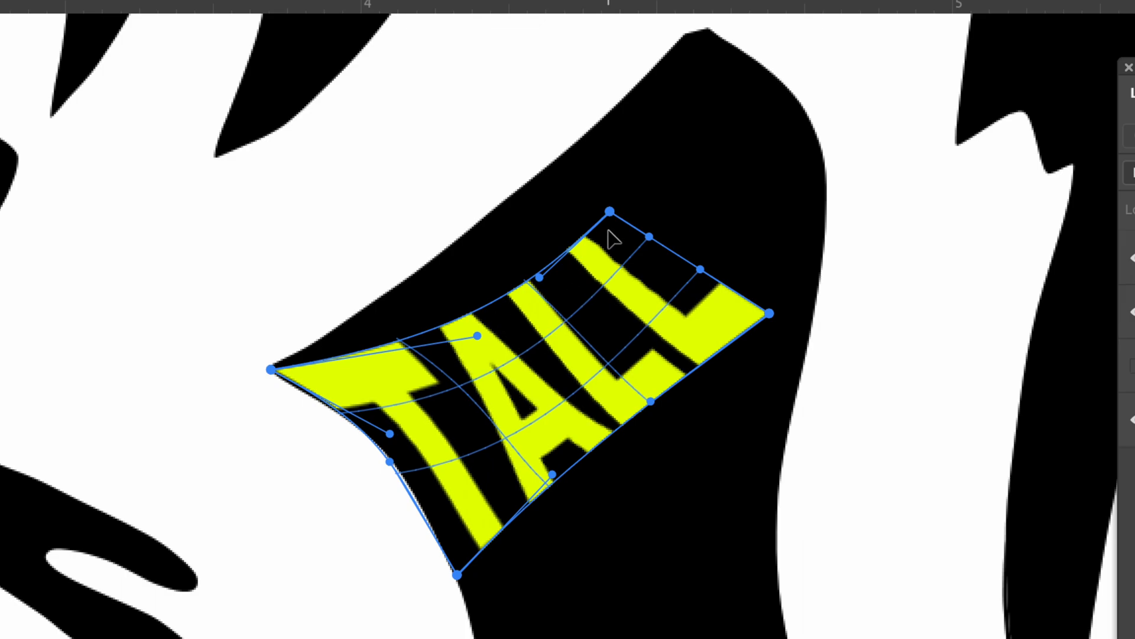
Step: Warp the top edge of TALL to follow the black shape's slanted upper-left edge
{"action": "left_click_drag", "start_coordinate": [610, 212], "coordinate": [566, 155]}
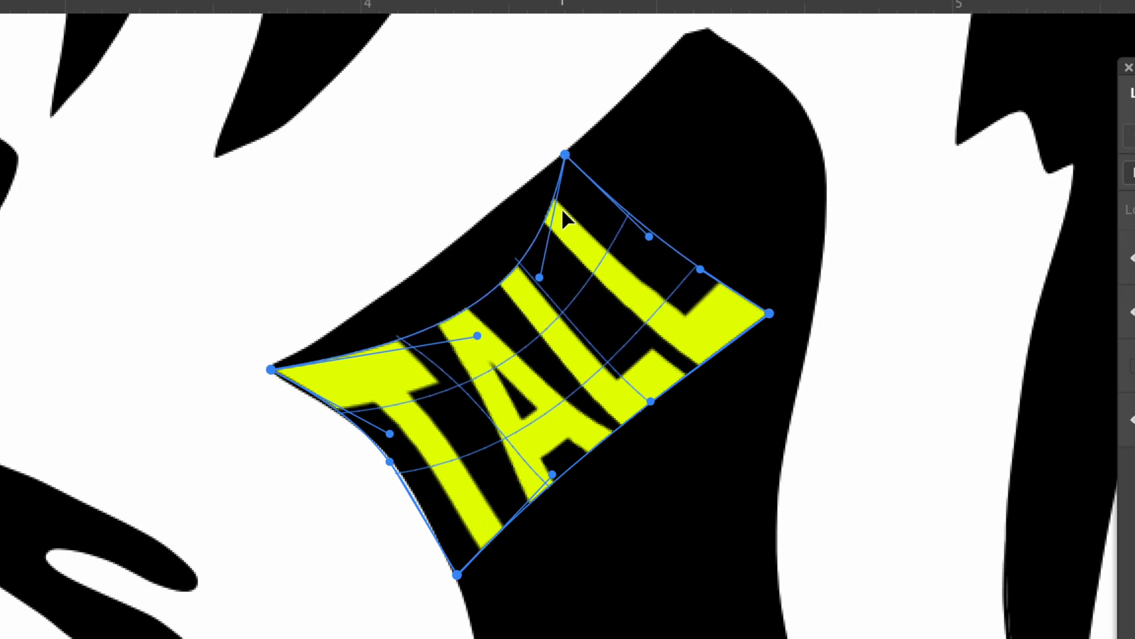
{"action": "left_click_drag", "start_coordinate": [539, 278], "coordinate": [474, 211]}
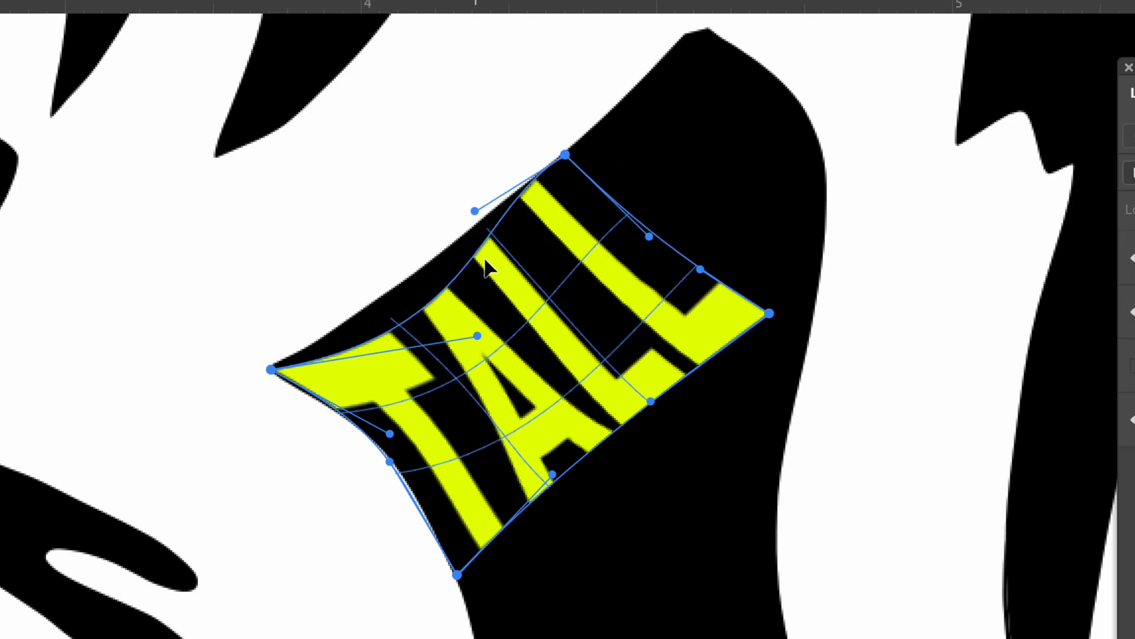
{"action": "left_click_drag", "start_coordinate": [478, 335], "coordinate": [420, 290]}
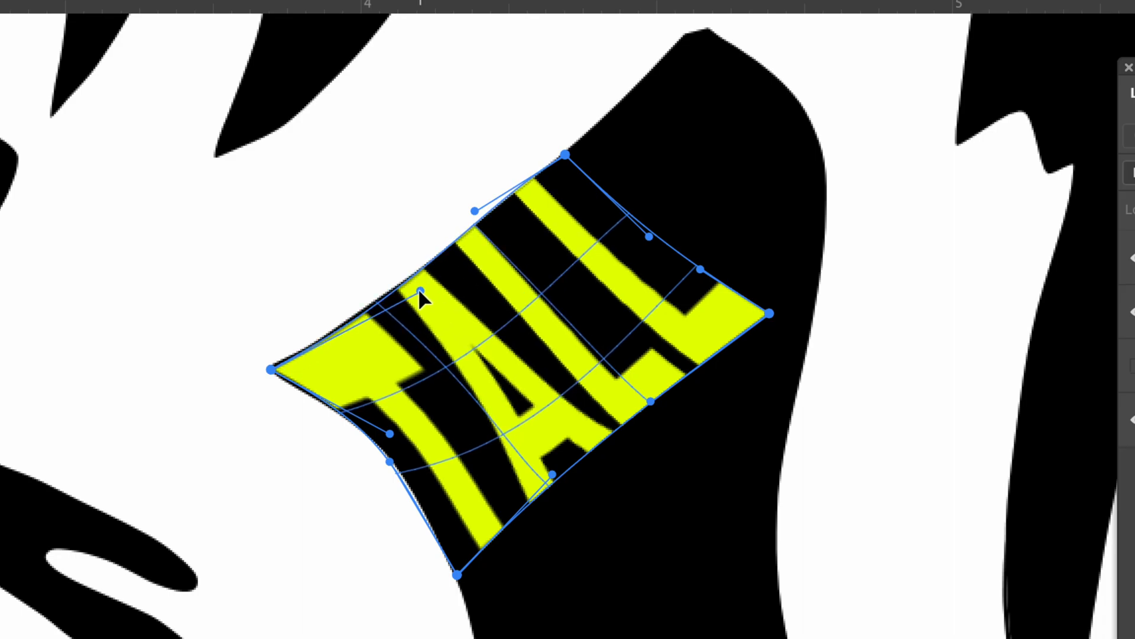
{"action": "left_click_drag", "start_coordinate": [475, 212], "coordinate": [481, 211]}
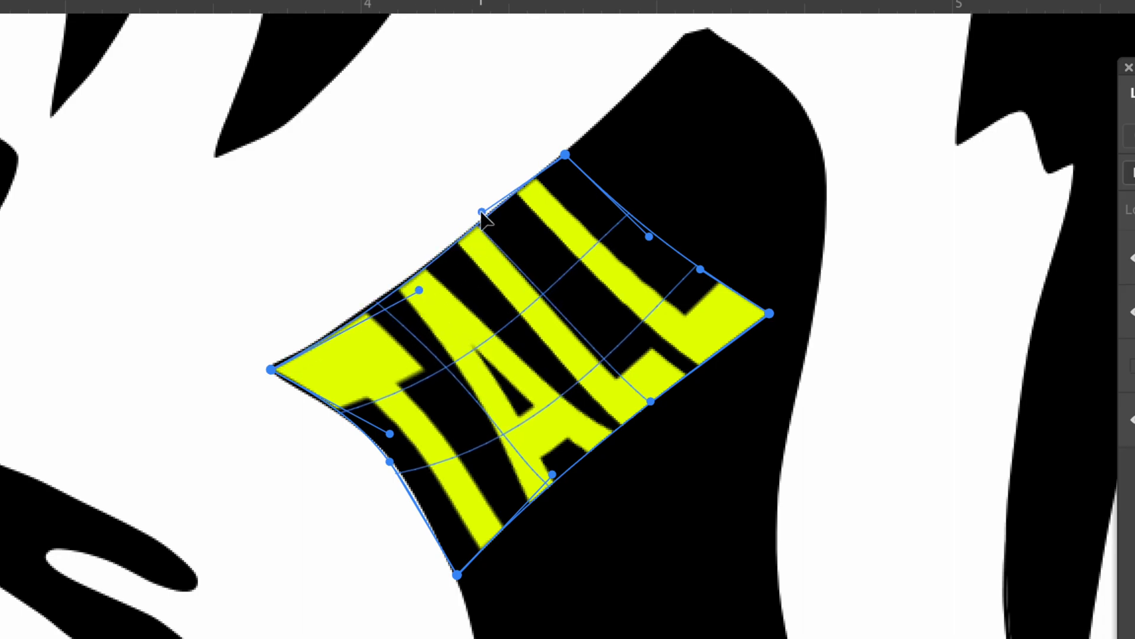
Step: Warp the right end of TALL to follow the black shape's right edge, and commit the transformation
{"action": "left_click_drag", "start_coordinate": [769, 314], "coordinate": [813, 308]}
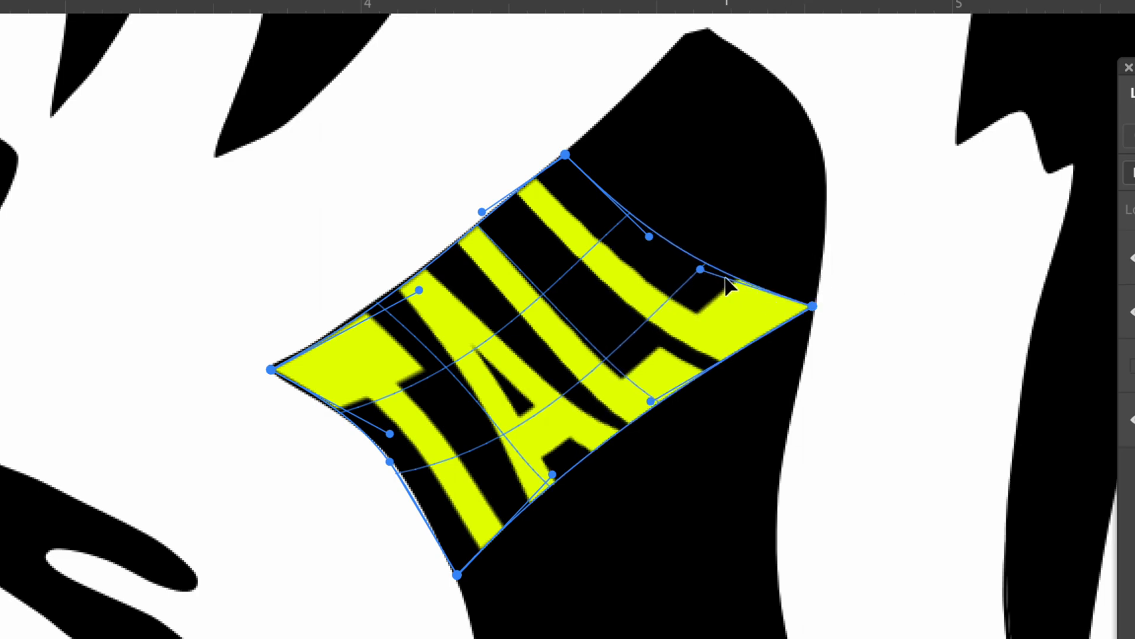
{"action": "left_click_drag", "start_coordinate": [700, 269], "coordinate": [855, 181]}
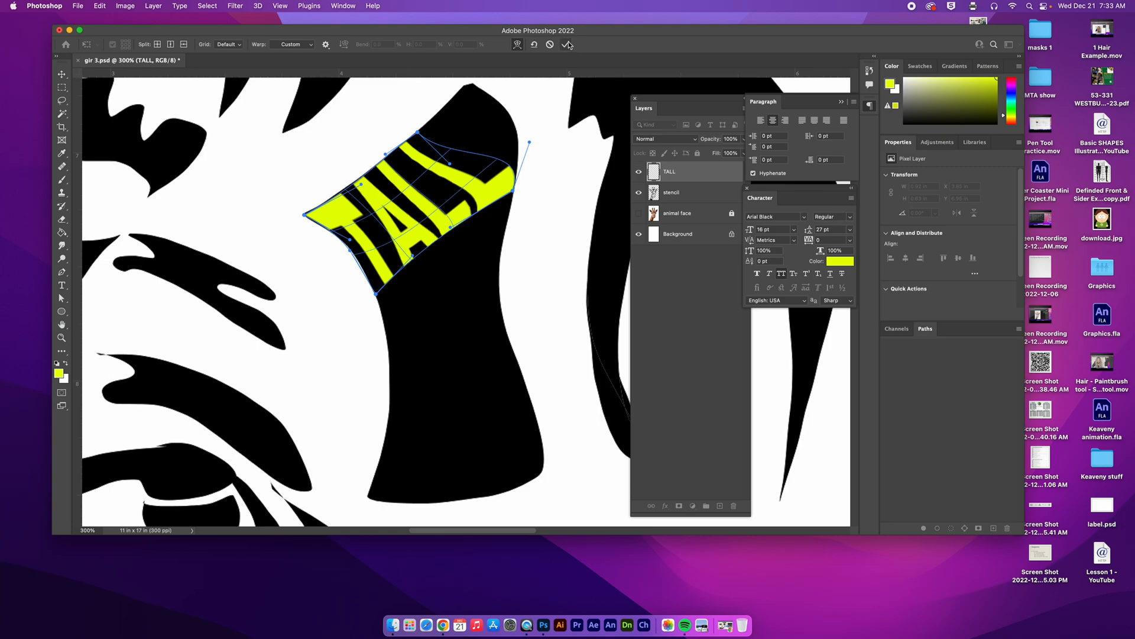
{"action": "left_click", "coordinate": [566, 45]}
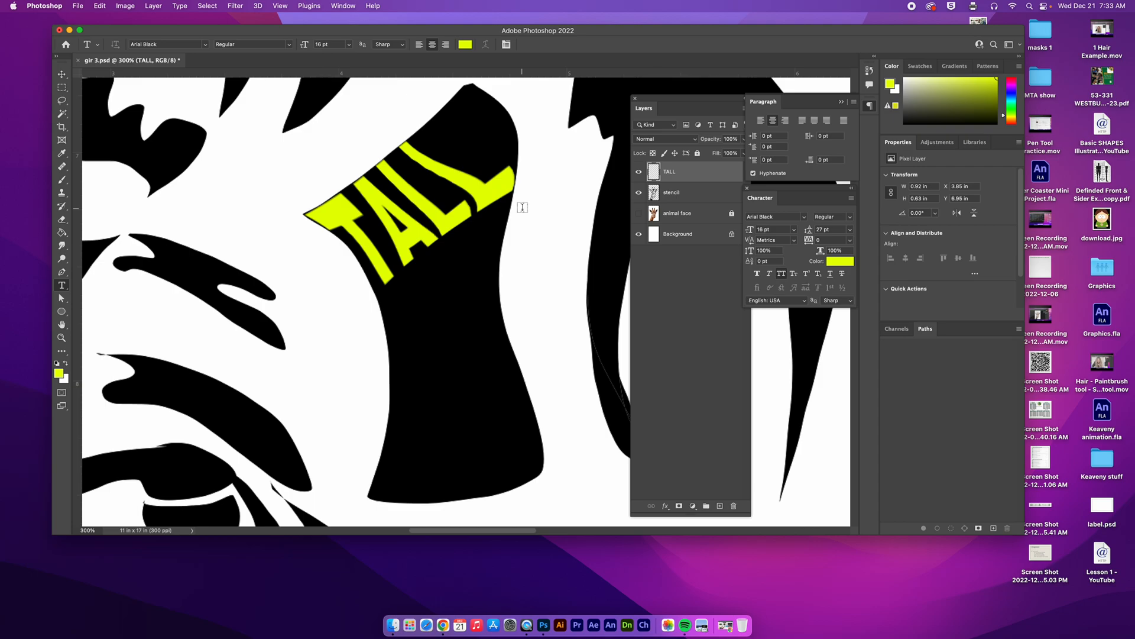
Step: Add the word LONG below TALL, crossing the black shape's left edge, and rasterize its type layer
{"action": "left_click", "coordinate": [375, 345]}
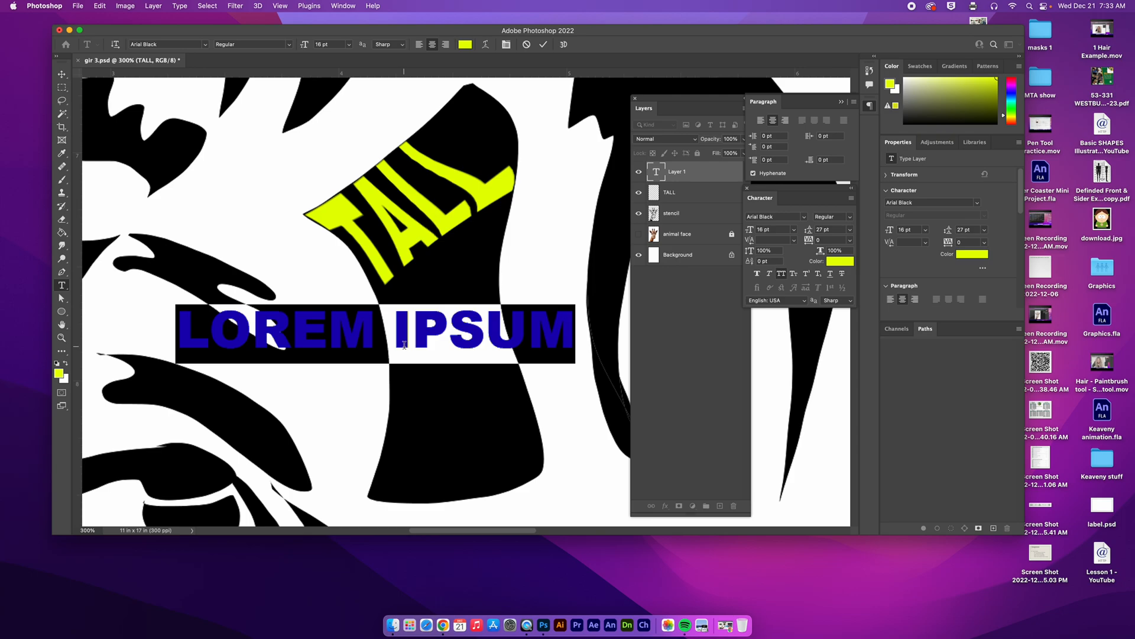
{"action": "type", "text": "LONG"}
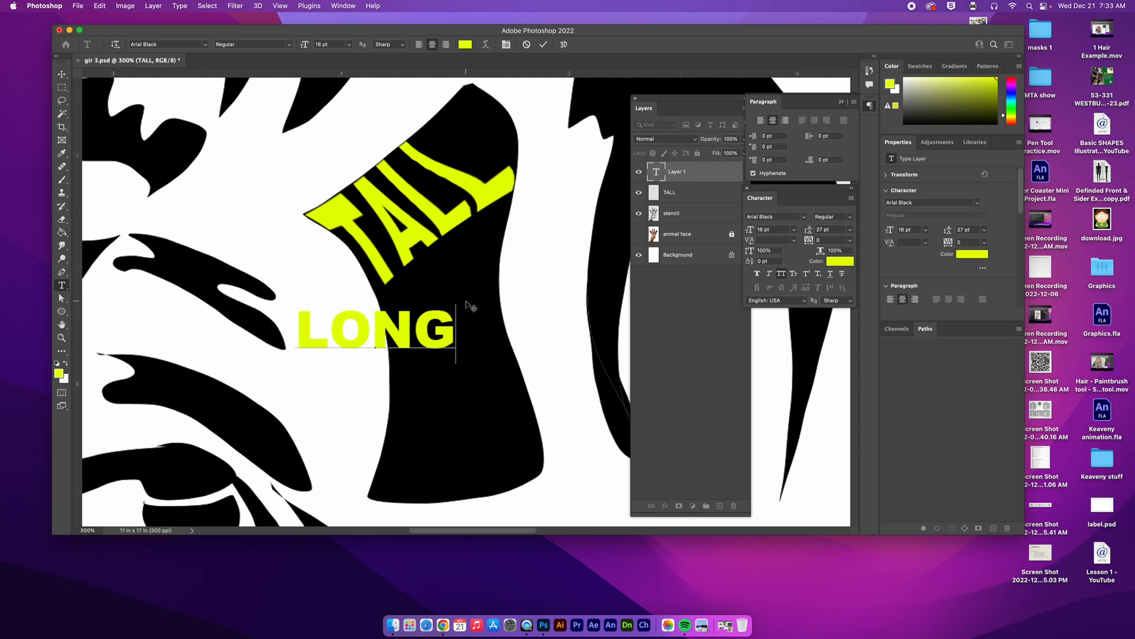
{"action": "left_click", "coordinate": [542, 44]}
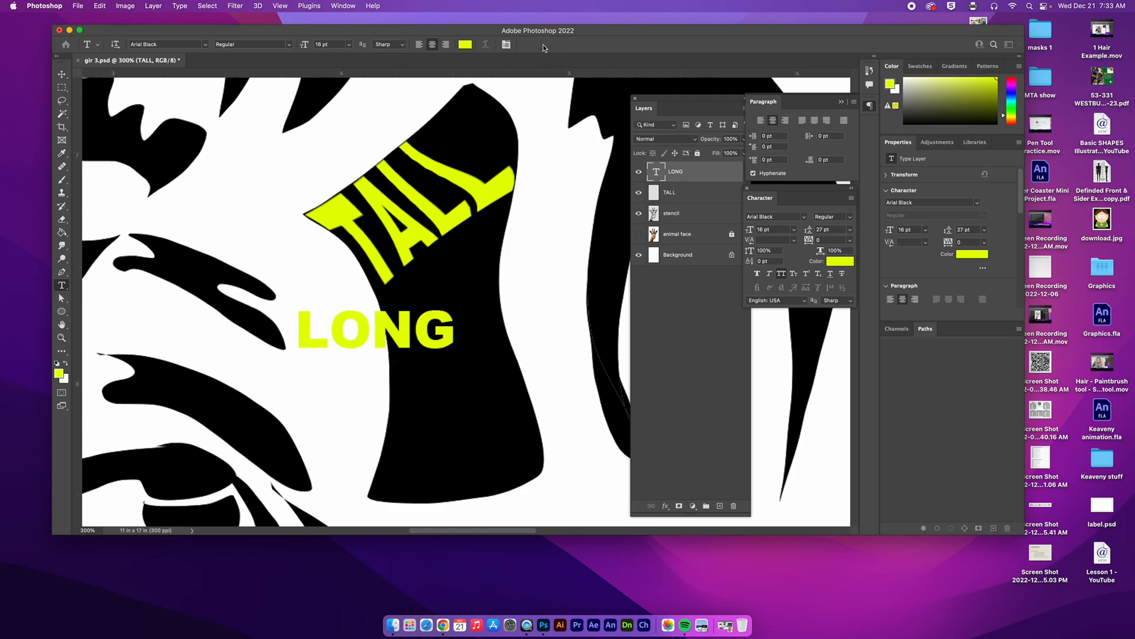
{"action": "right_click", "coordinate": [702, 172]}
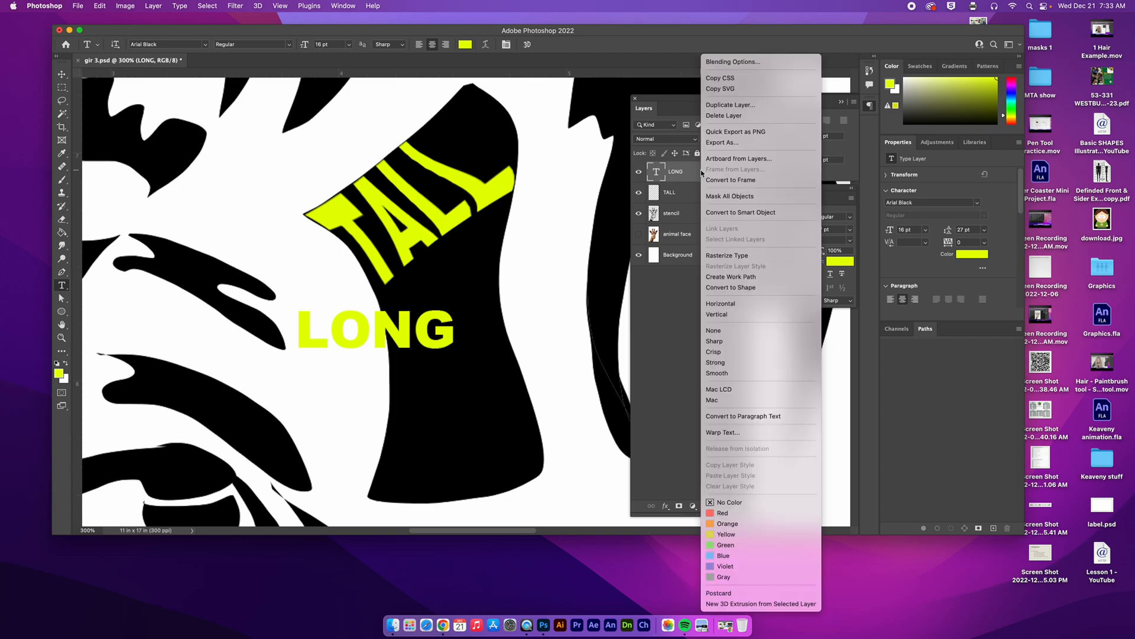
{"action": "left_click", "coordinate": [749, 260]}
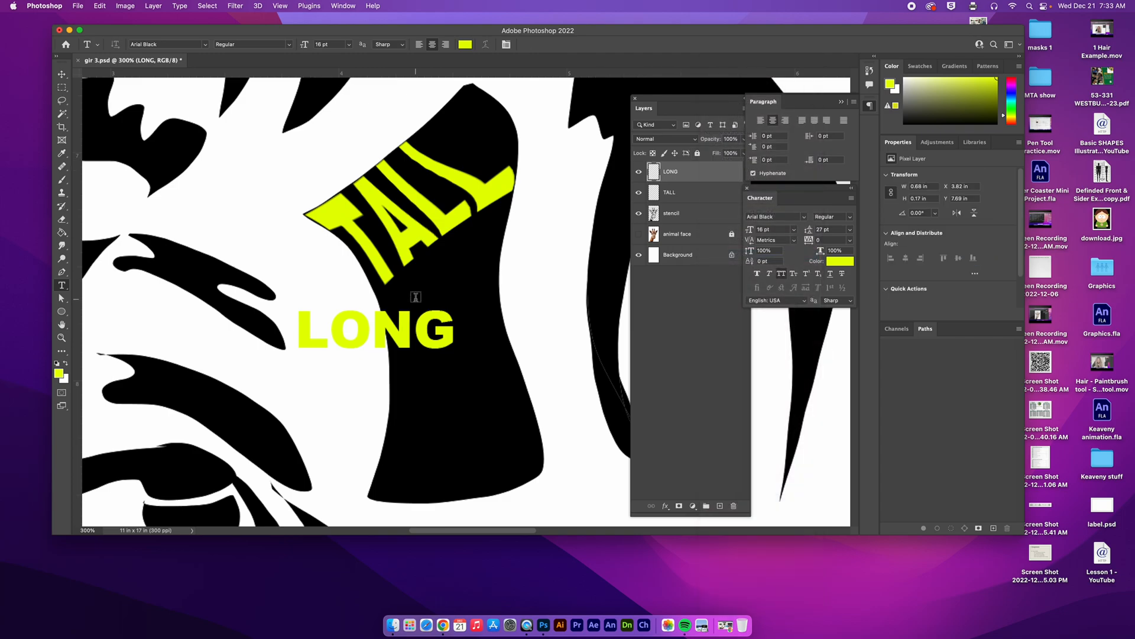
Step: Free Transform LONG to about 130% scale, rotated about 83° to run down the black shape's left side below TALL
{"action": "left_click", "coordinate": [97, 6]}
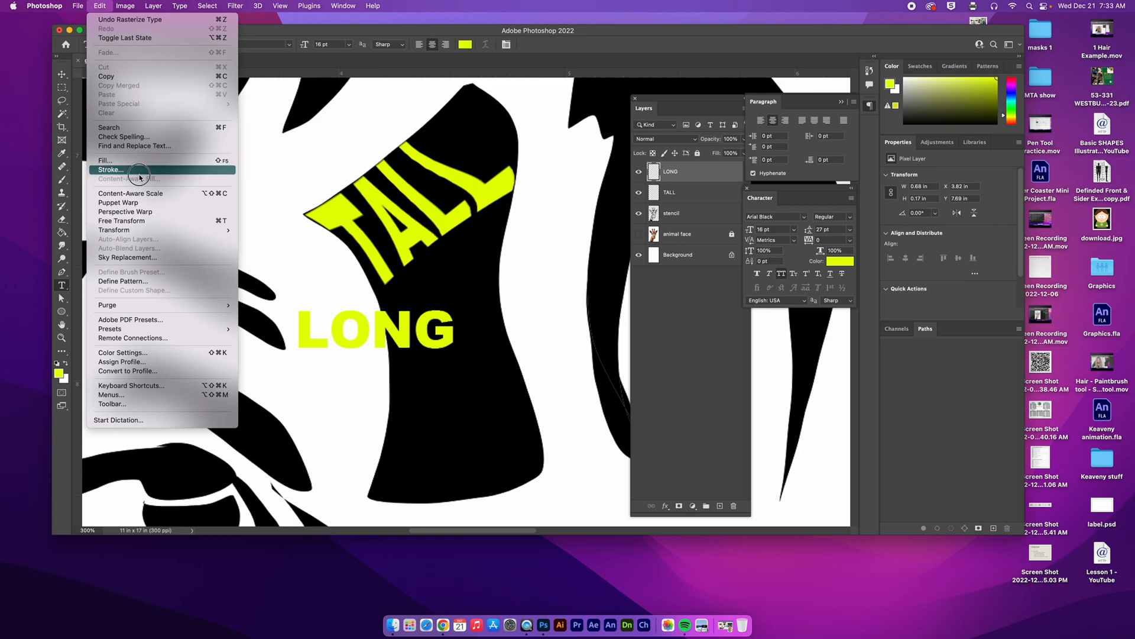
{"action": "left_click", "coordinate": [158, 222]}
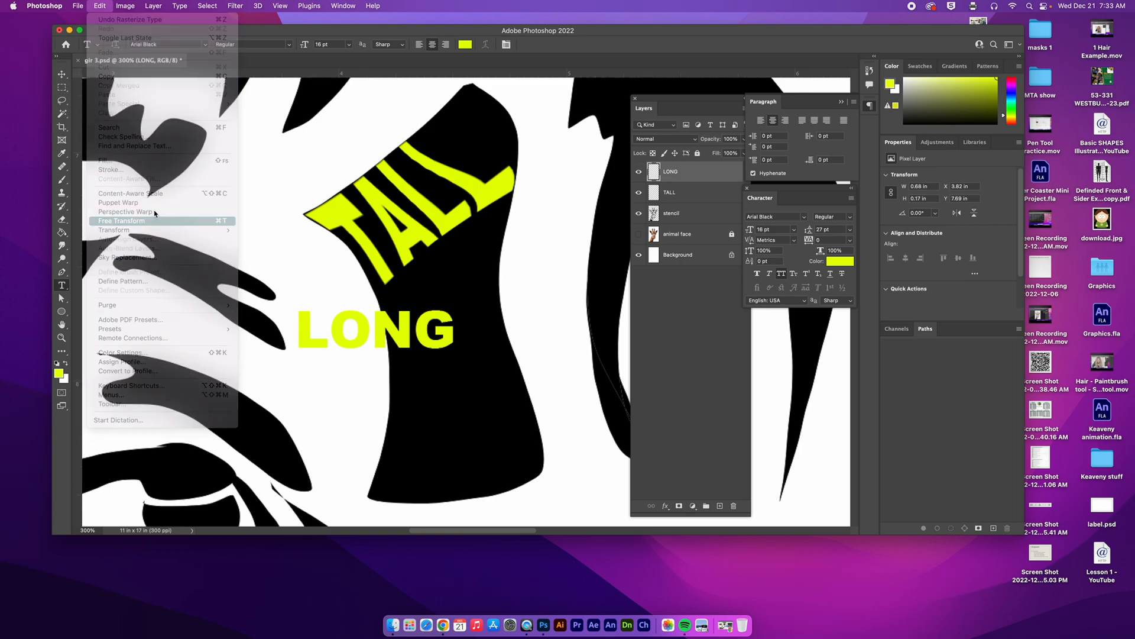
{"action": "left_click_drag", "start_coordinate": [404, 338], "coordinate": [478, 390]}
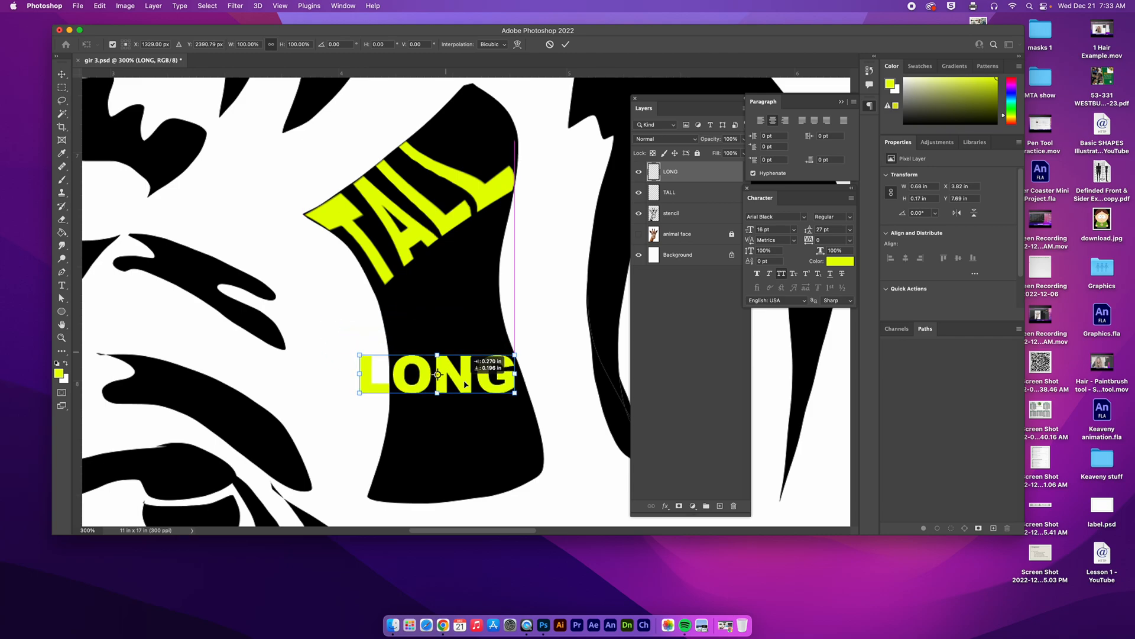
{"action": "left_click_drag", "start_coordinate": [499, 342], "coordinate": [437, 489]}
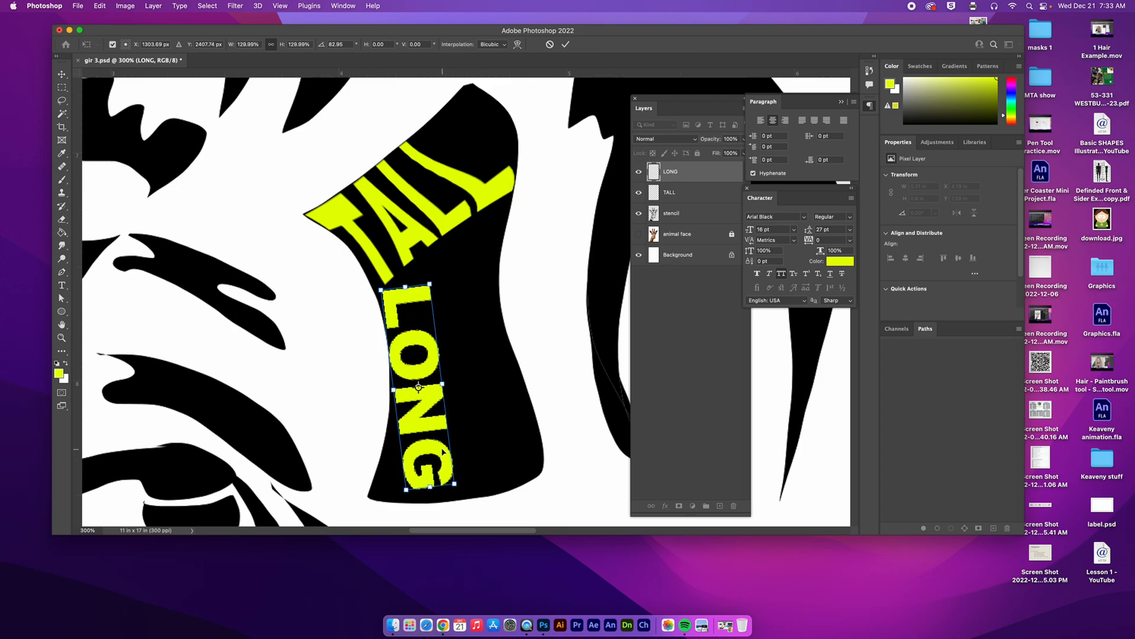
Step: Warp the outer edge of LONG to follow the black shape's curved left edge, stretching the G into the lower-left corner
{"action": "right_click", "coordinate": [442, 447]}
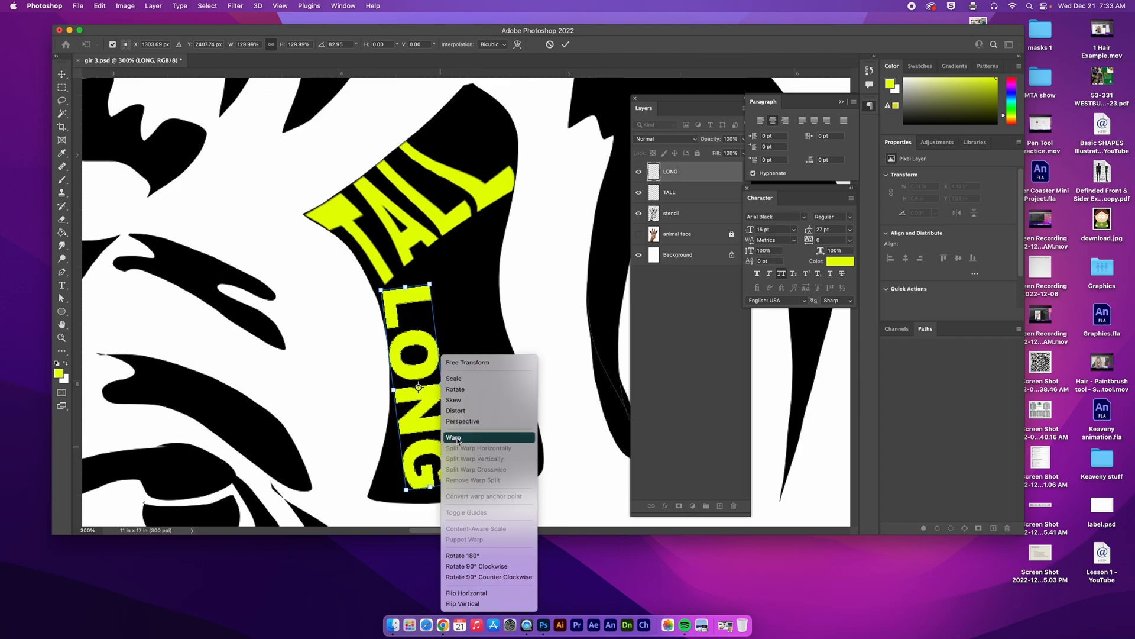
{"action": "left_click", "coordinate": [456, 438]}
{"action": "left_click_drag", "start_coordinate": [407, 492], "coordinate": [368, 496]}
{"action": "left_click_drag", "start_coordinate": [397, 425], "coordinate": [403, 418]}
{"action": "left_click_drag", "start_coordinate": [381, 290], "coordinate": [375, 287]}
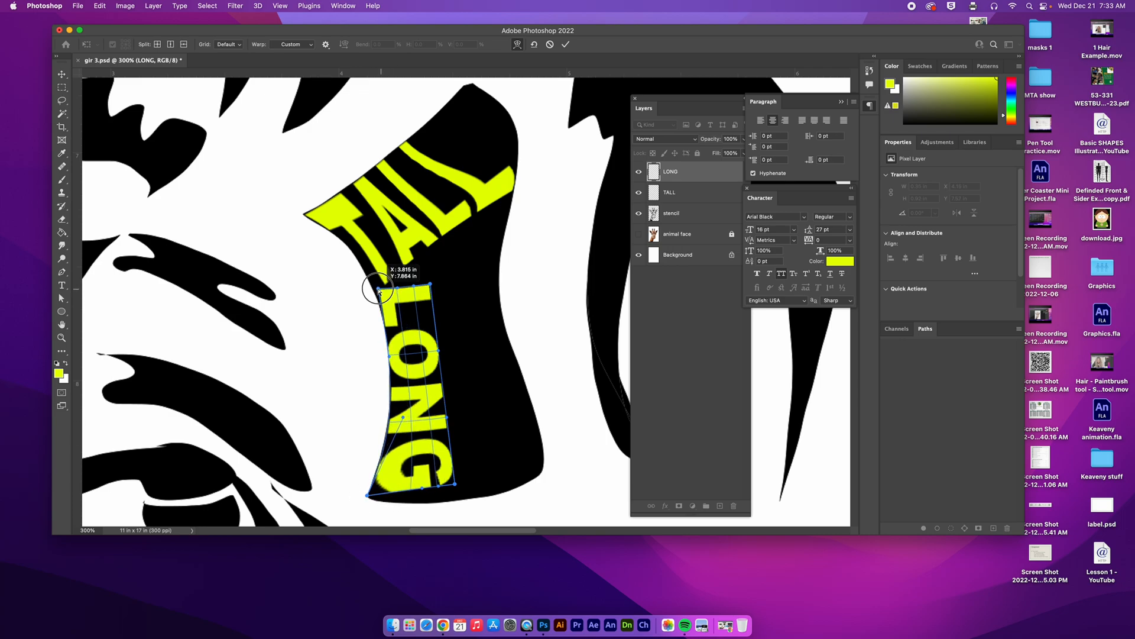
{"action": "left_click_drag", "start_coordinate": [388, 356], "coordinate": [397, 355]}
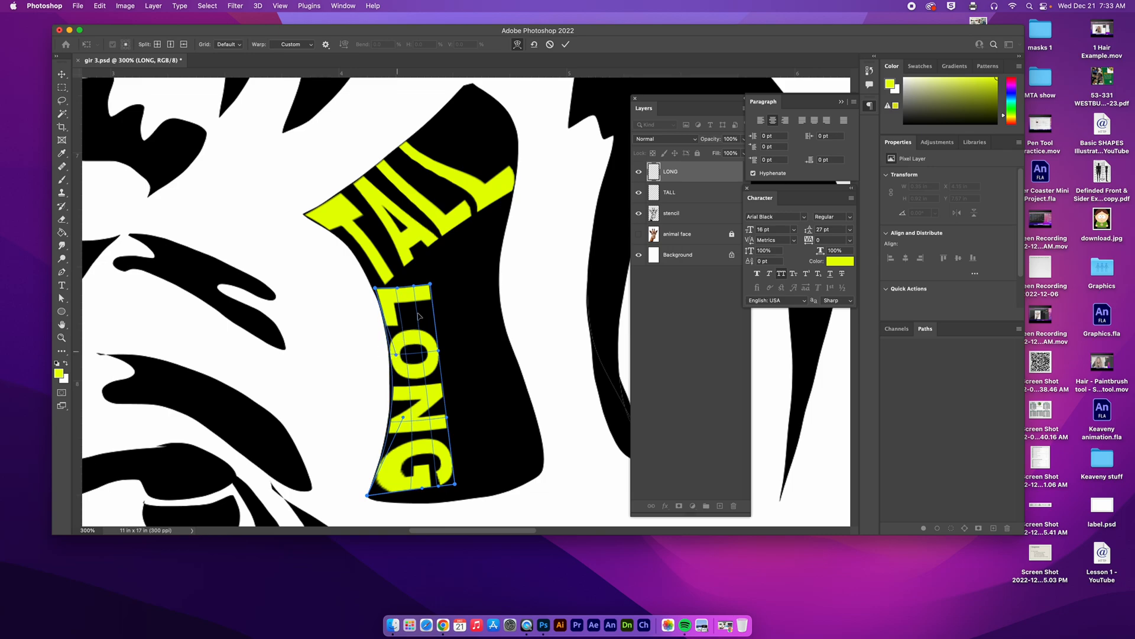
Step: Warp the L's upper end up toward TALL and the G's lower edge along the black shape's base, and commit the transformation
{"action": "left_click_drag", "start_coordinate": [431, 284], "coordinate": [416, 253]}
{"action": "left_click_drag", "start_coordinate": [459, 482], "coordinate": [402, 505]}
{"action": "left_click", "coordinate": [565, 44]}
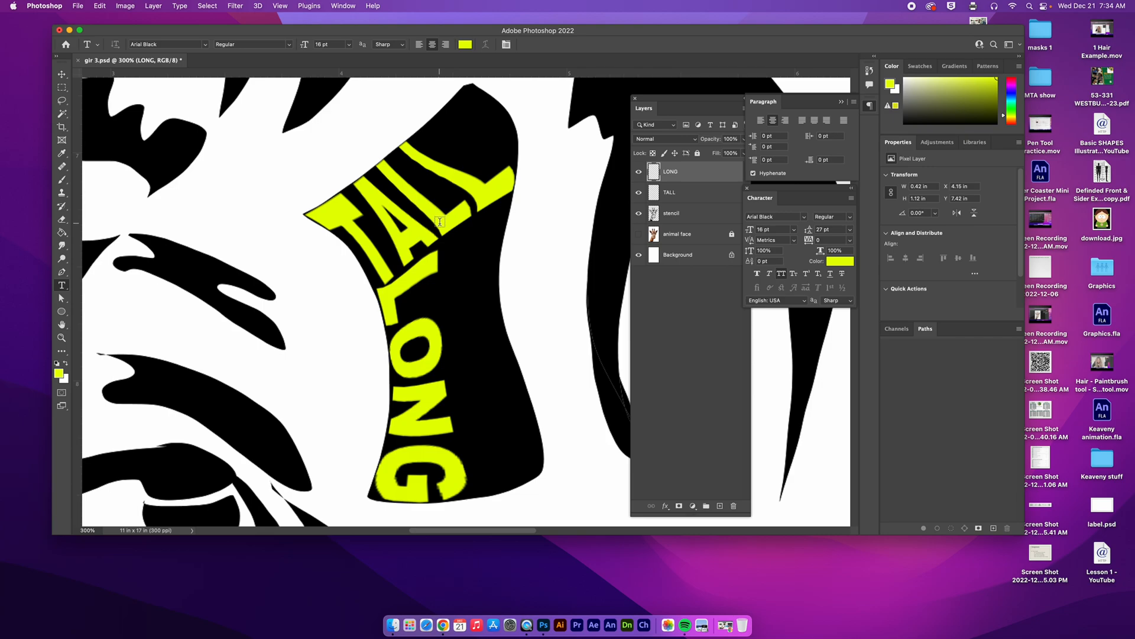
Step: Duplicate the TALL layer's word with the Move tool, placing the copy below and to the right of the original
{"action": "left_click", "coordinate": [61, 73]}
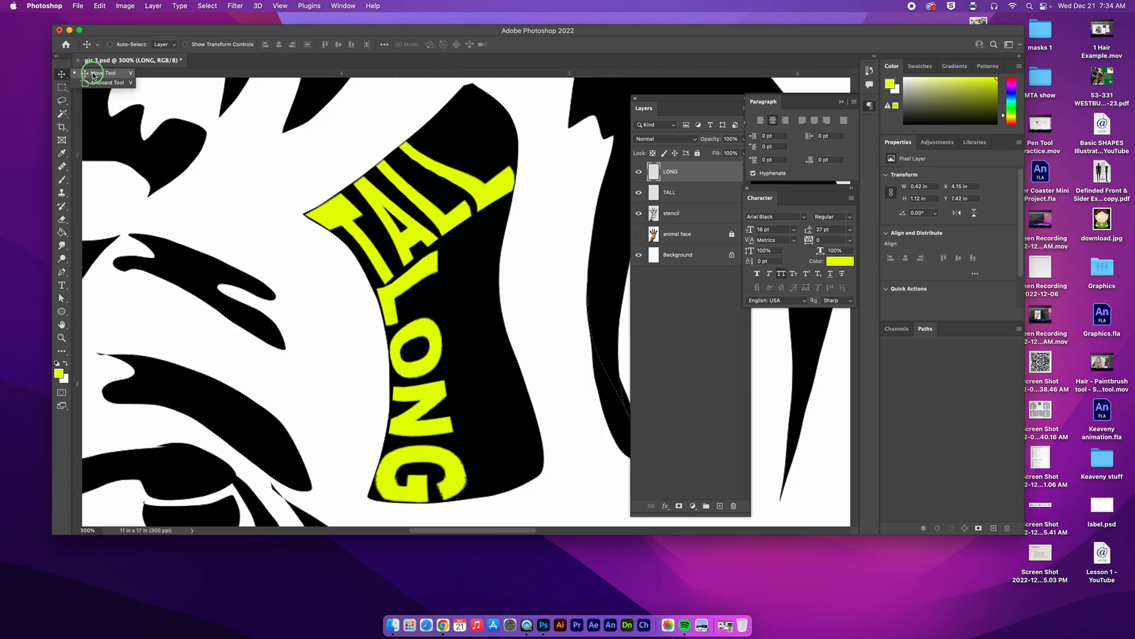
{"action": "left_click", "coordinate": [706, 194]}
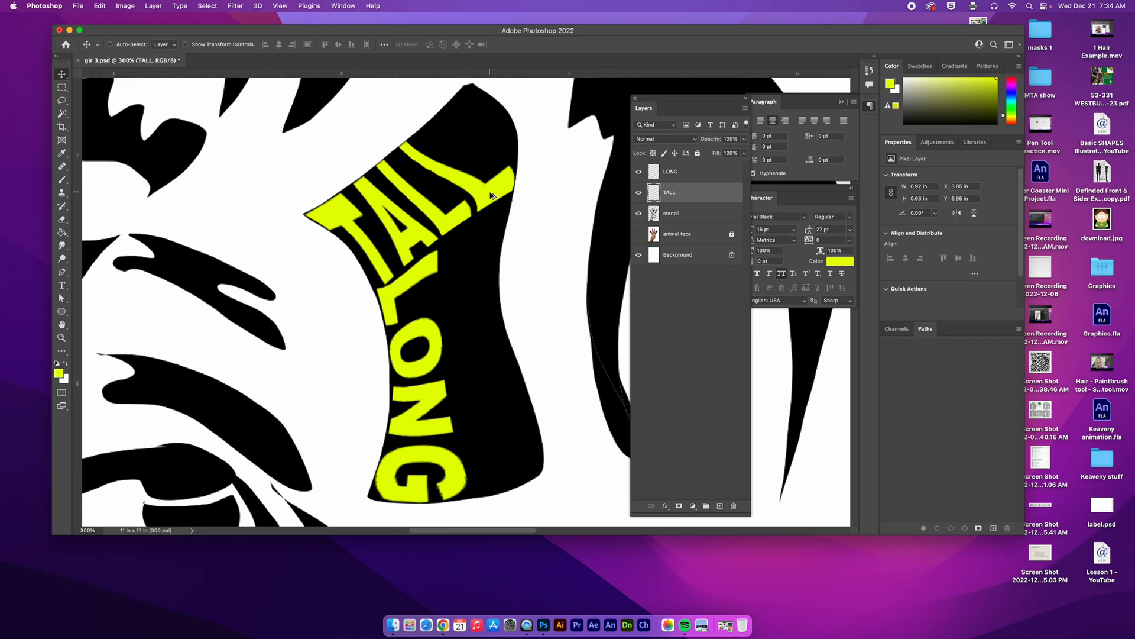
{"action": "left_click_drag", "start_coordinate": [490, 196], "coordinate": [589, 310]}
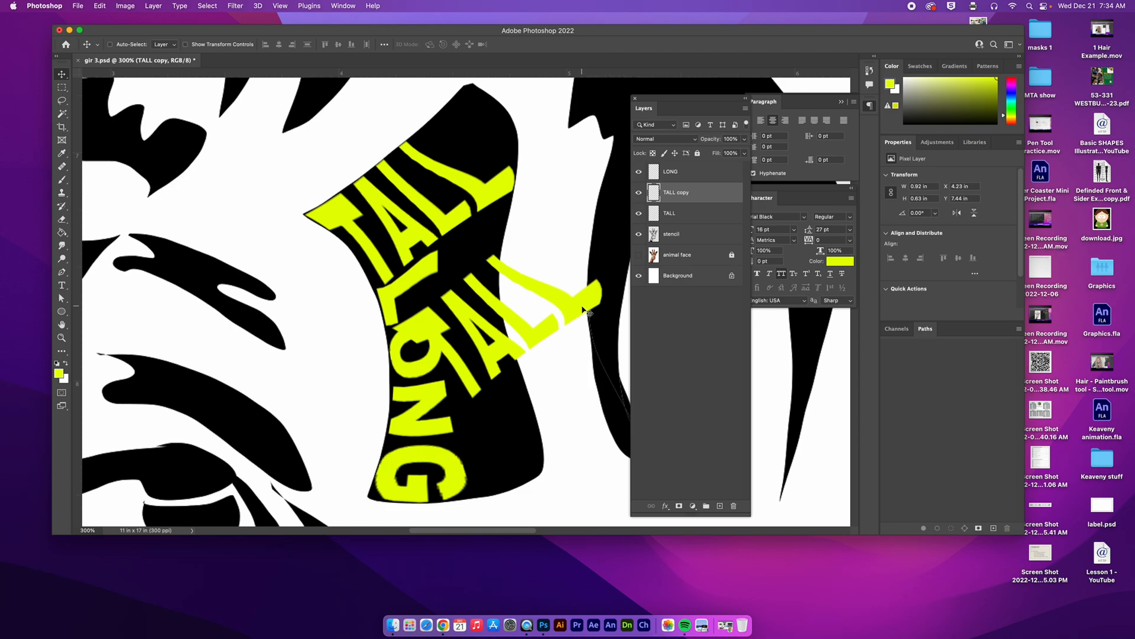
Step: Free Transform the TALL copy to about 65% scale, rotated about -69°, beside LONG under the original TALL
{"action": "left_click", "coordinate": [100, 6]}
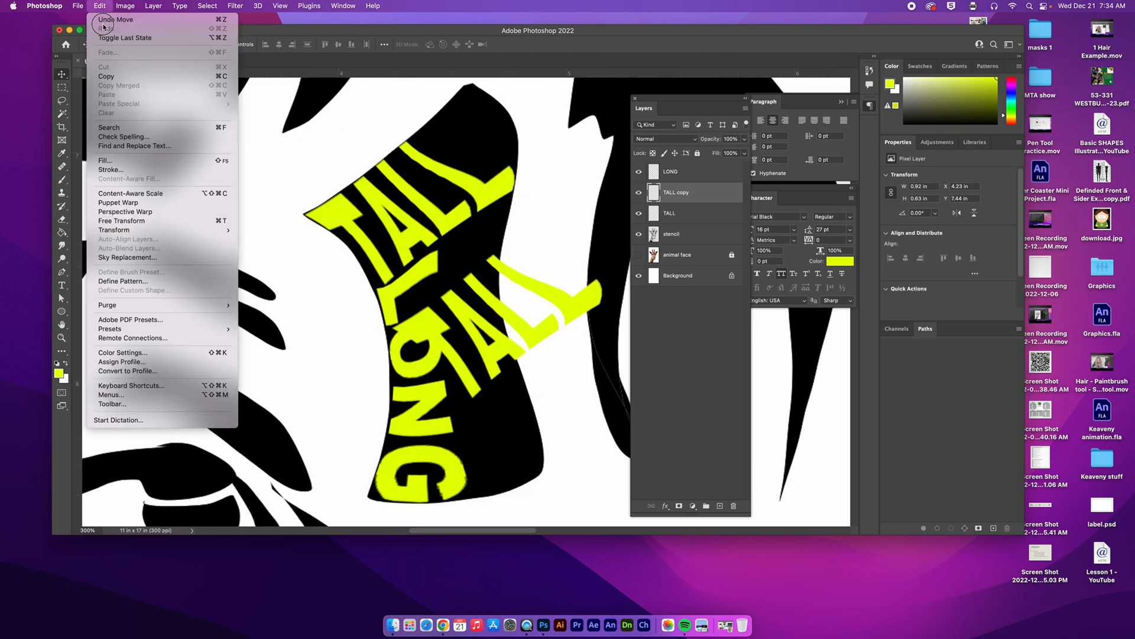
{"action": "left_click", "coordinate": [171, 221]}
{"action": "left_click_drag", "start_coordinate": [595, 259], "coordinate": [488, 276]}
Step: Warp the TALL copy so its upper end stretches into the gap below the original TALL, and commit the transformation
{"action": "right_click", "coordinate": [483, 267]}
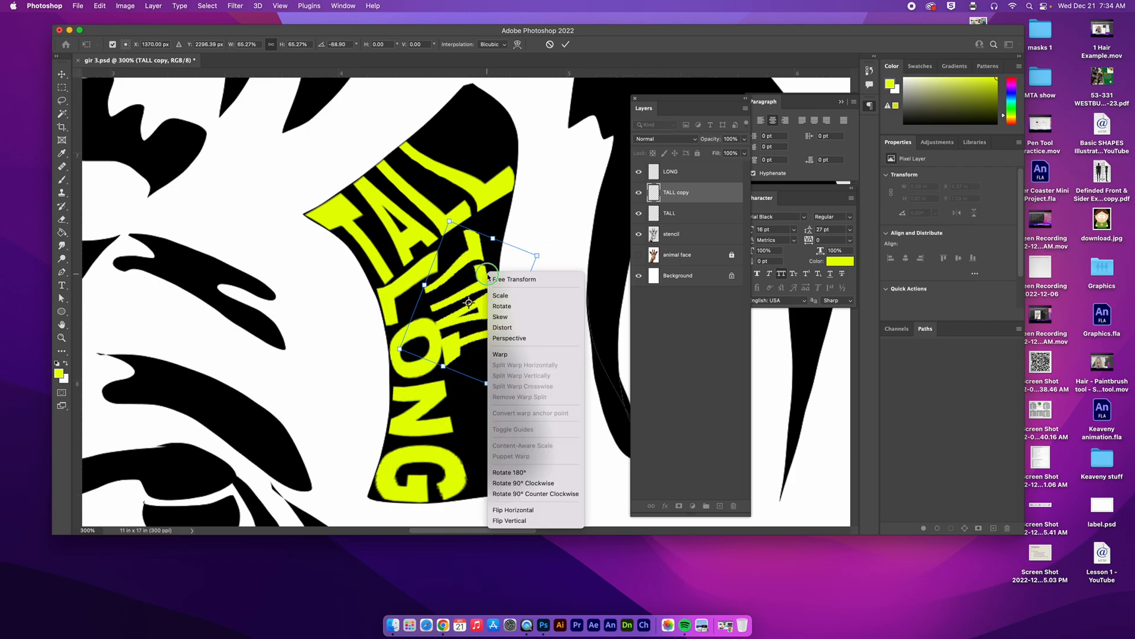
{"action": "left_click", "coordinate": [525, 361]}
{"action": "left_click_drag", "start_coordinate": [446, 335], "coordinate": [443, 335]}
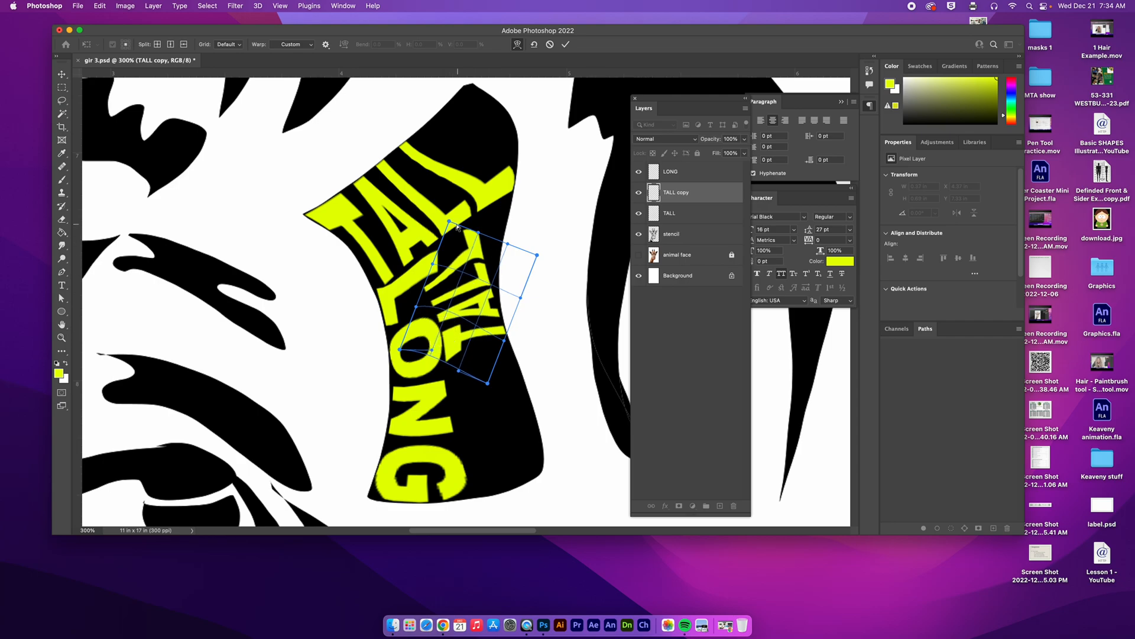
{"action": "left_click_drag", "start_coordinate": [457, 227], "coordinate": [466, 196]}
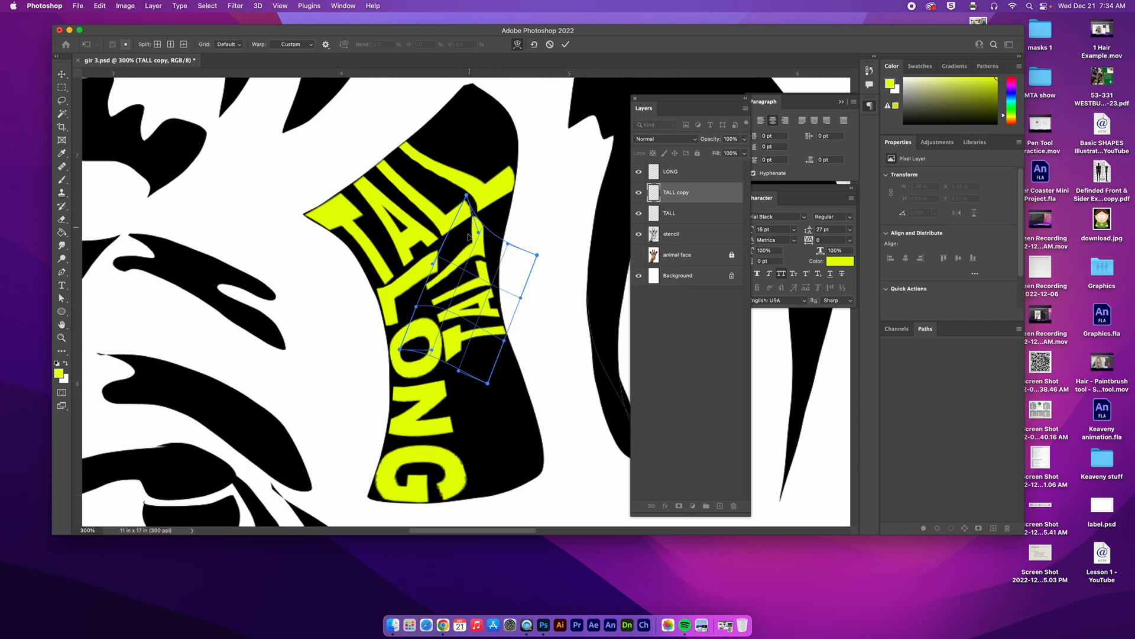
{"action": "mouse_move", "coordinate": [417, 308]}
{"action": "left_mouse_down"}
{"action": "mouse_move", "coordinate": [379, 329]}
{"action": "mouse_move", "coordinate": [416, 318]}
{"action": "left_mouse_up"}
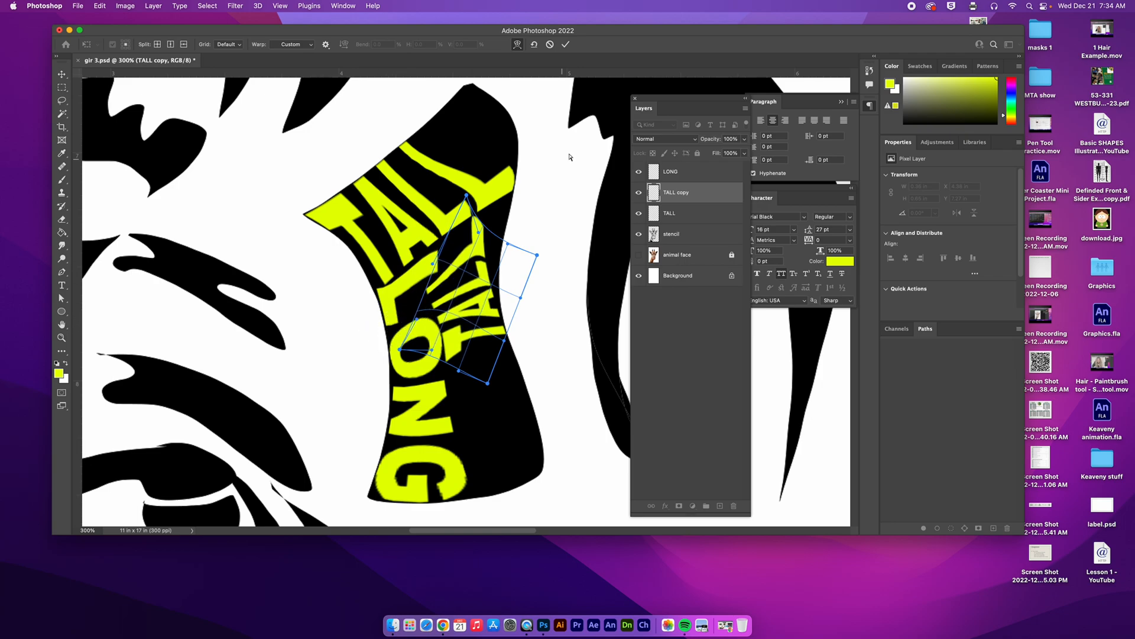
{"action": "left_click", "coordinate": [566, 45]}
{"action": "key", "text": "super"}
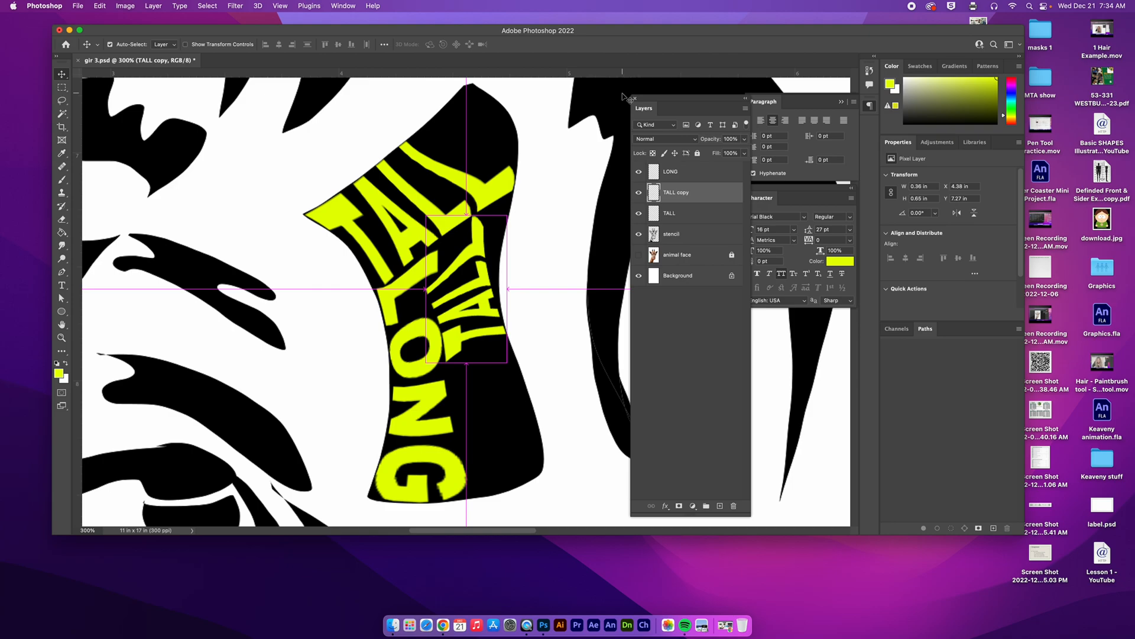
Step: Close the giraffe document without saving the changes and reopen gir 3.psd from the recent files
{"action": "key", "text": "super+0"}
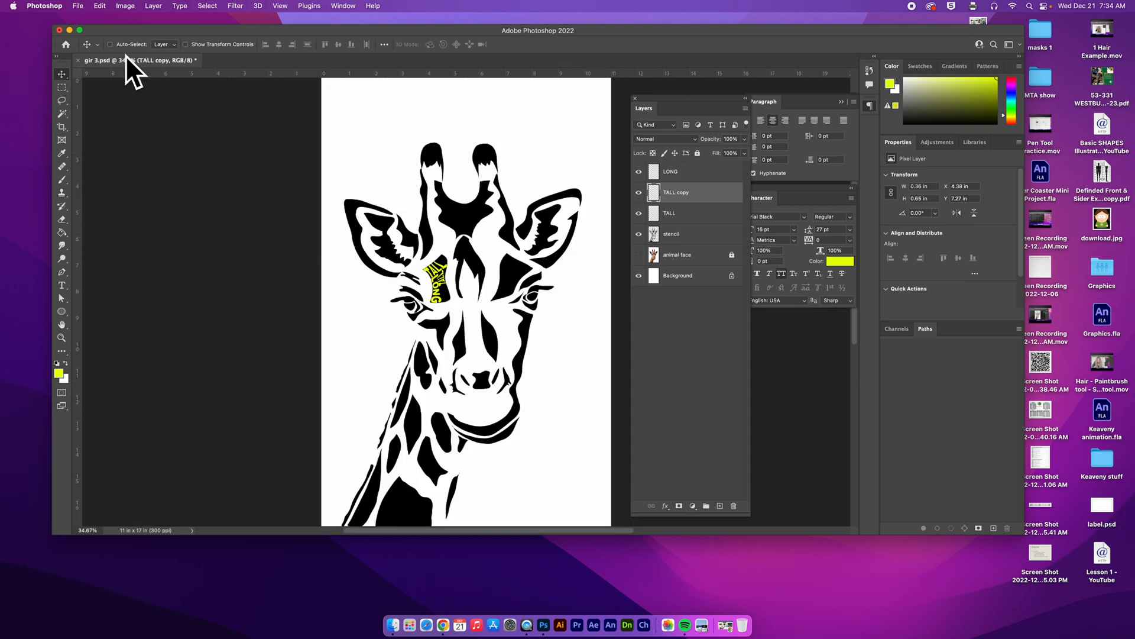
{"action": "left_click", "coordinate": [78, 60]}
{"action": "left_click", "coordinate": [531, 236]}
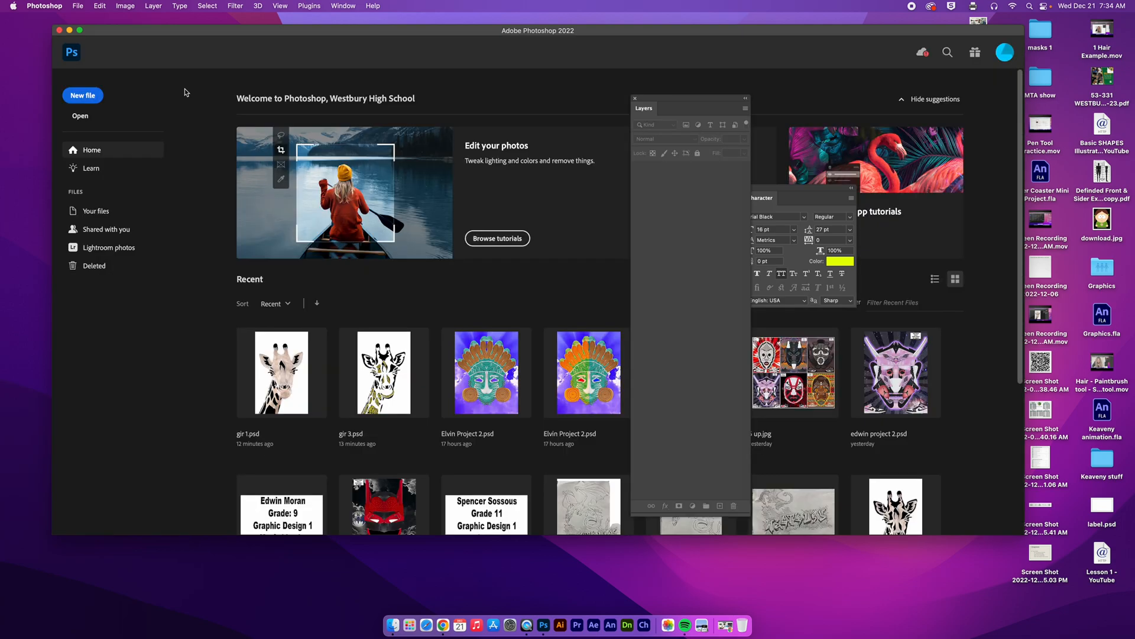
{"action": "left_click", "coordinate": [78, 6]}
{"action": "mouse_move", "coordinate": [94, 56]}
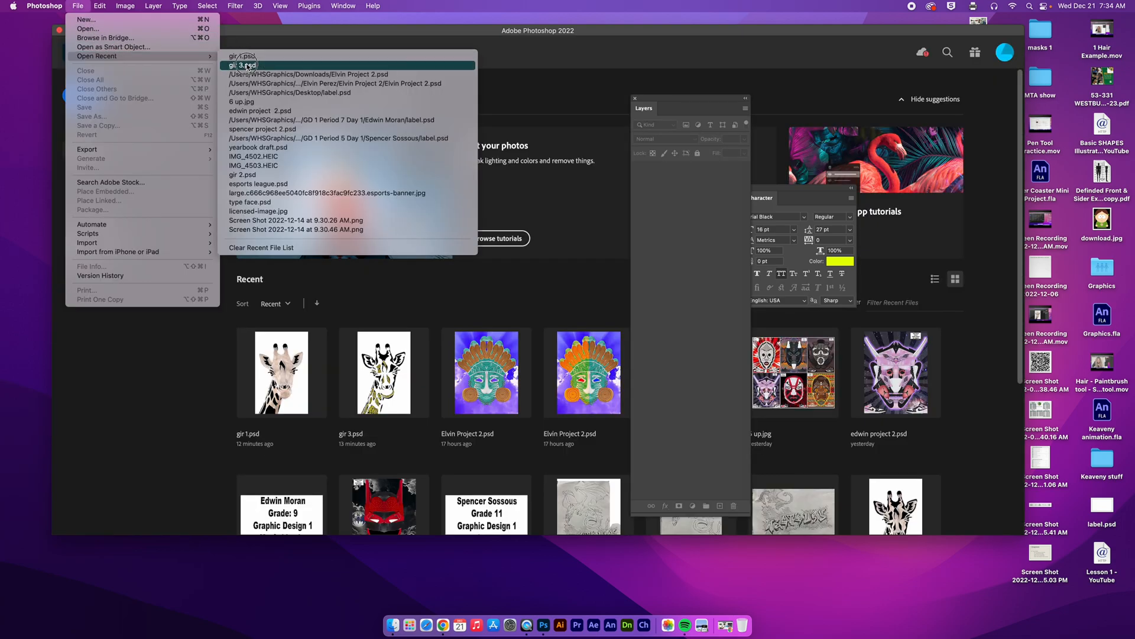
{"action": "left_click", "coordinate": [379, 99]}
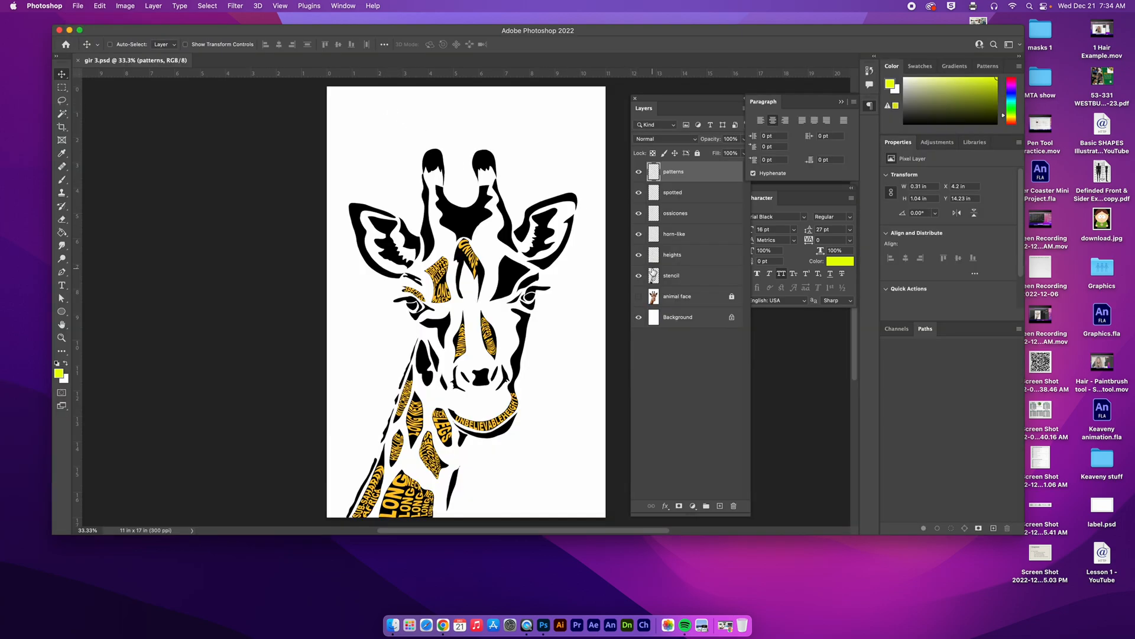
Step: Examine the orange words filling the giraffe's neck and jaw, and check them with the stencil layer hidden before showing it again
{"action": "left_click_drag", "start_coordinate": [413, 326], "coordinate": [487, 177]}
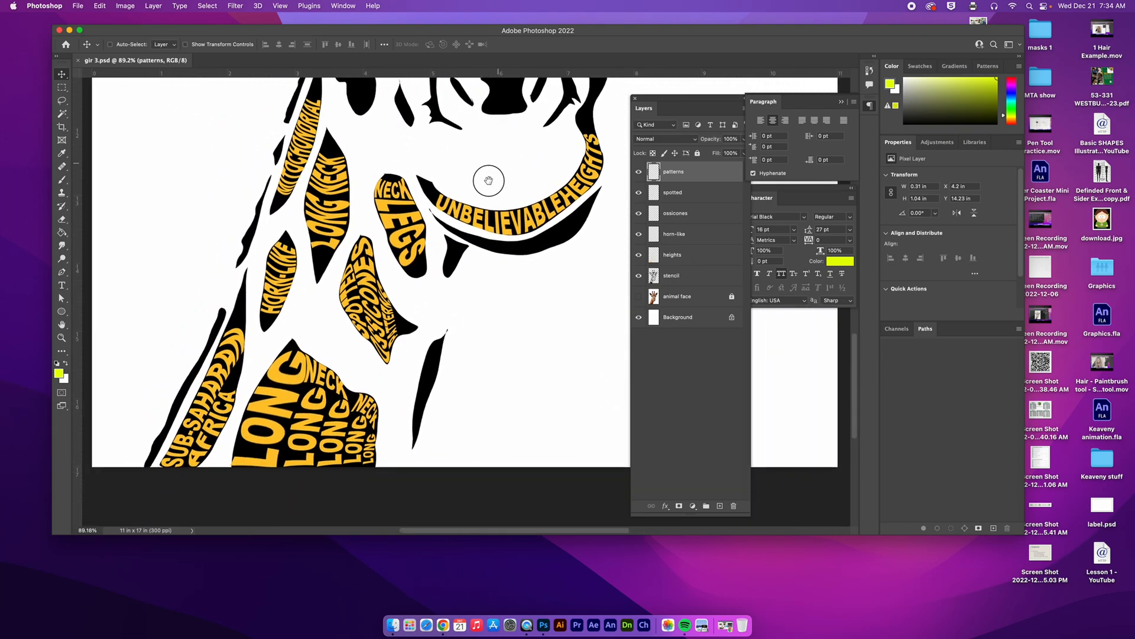
{"action": "left_click_drag", "start_coordinate": [440, 249], "coordinate": [449, 229]}
{"action": "key", "text": "super+0"}
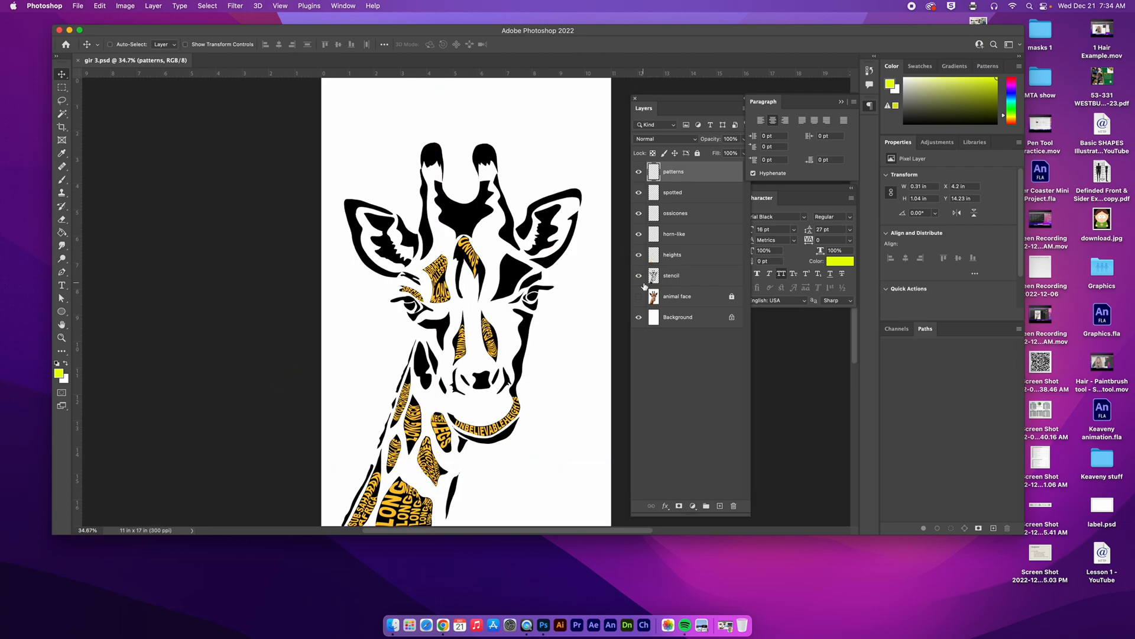
{"action": "left_click", "coordinate": [672, 281]}
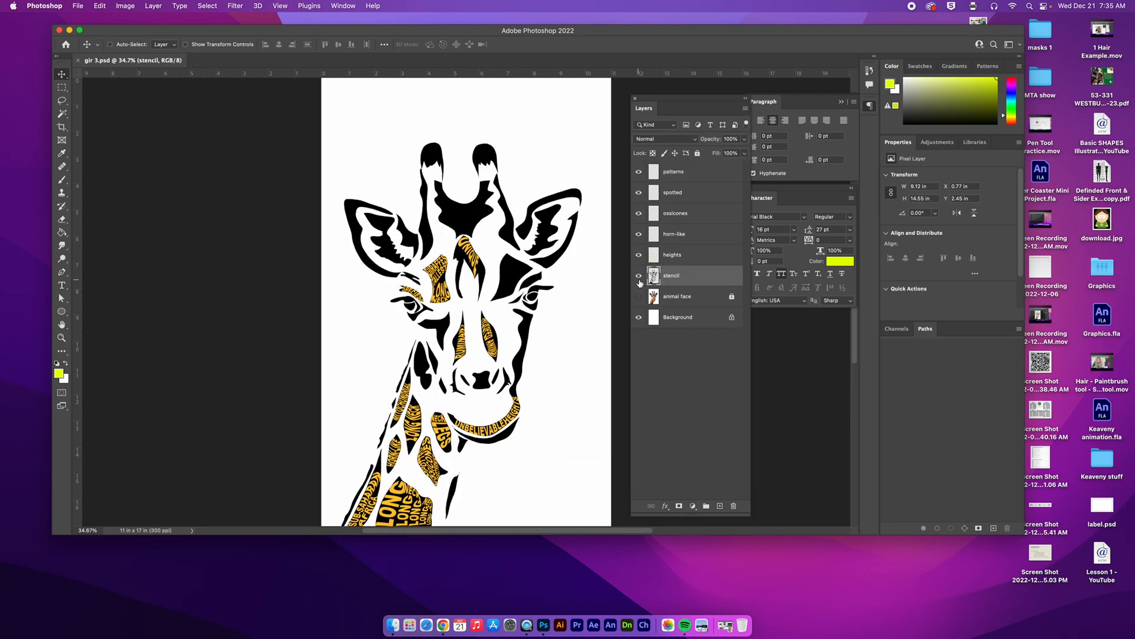
{"action": "left_click", "coordinate": [638, 280]}
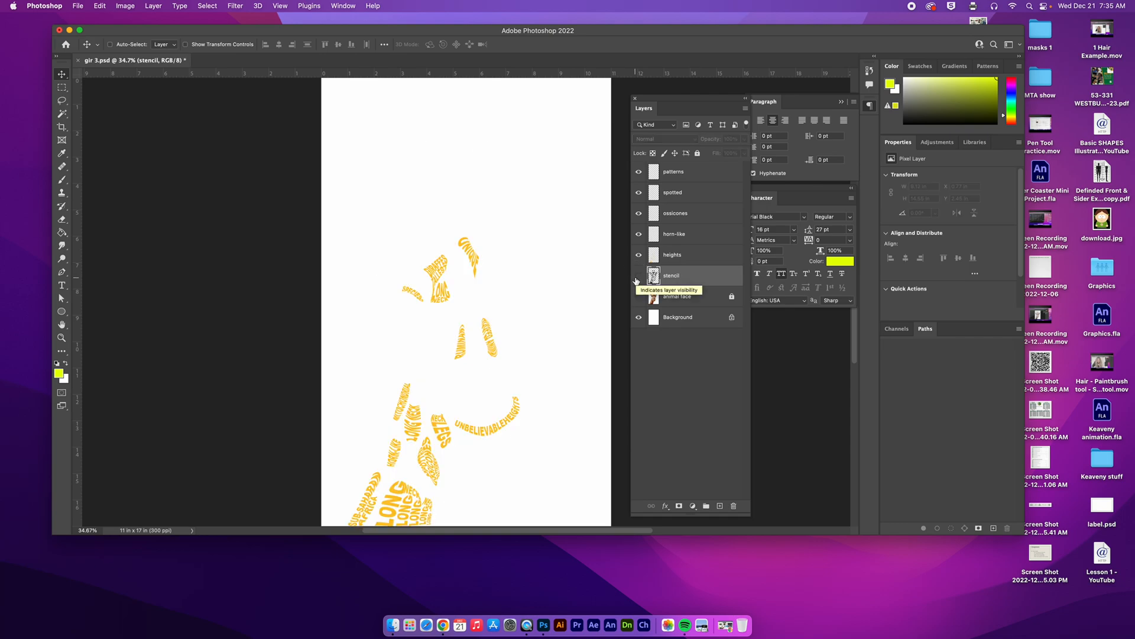
{"action": "left_click", "coordinate": [639, 277]}
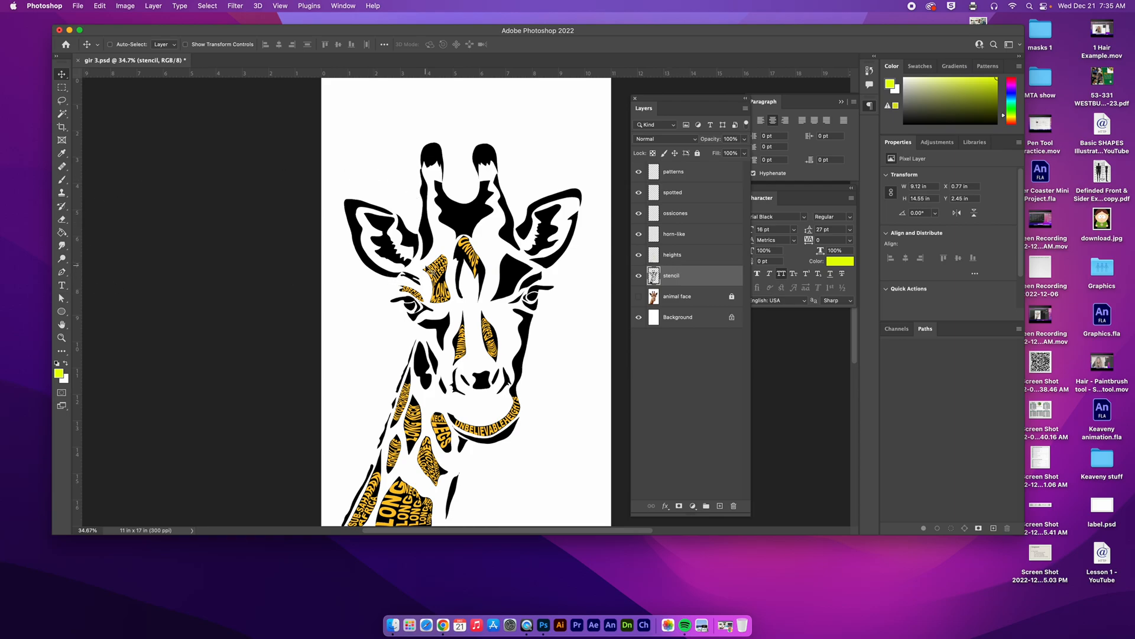
Step: Add the word SAFARI in 16 pt Arial Black over the empty black forehead patch and rasterize its type layer
{"action": "left_click_drag", "start_coordinate": [502, 259], "coordinate": [429, 219]}
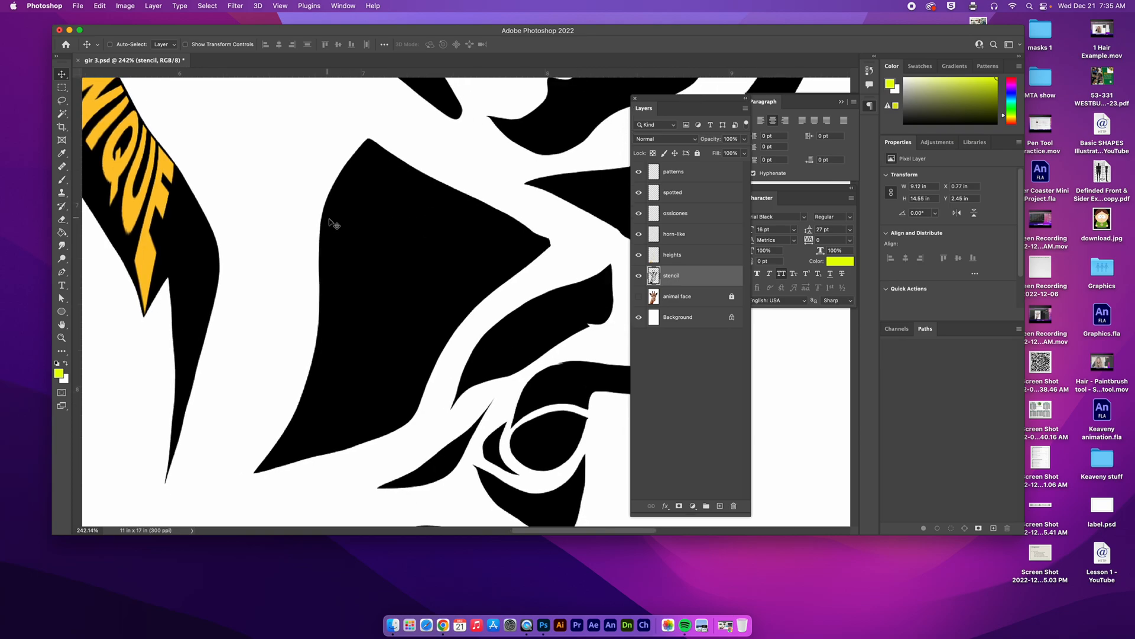
{"action": "left_click_drag", "start_coordinate": [66, 285], "coordinate": [98, 283]}
{"action": "left_click", "coordinate": [205, 47]}
{"action": "left_click", "coordinate": [265, 45]}
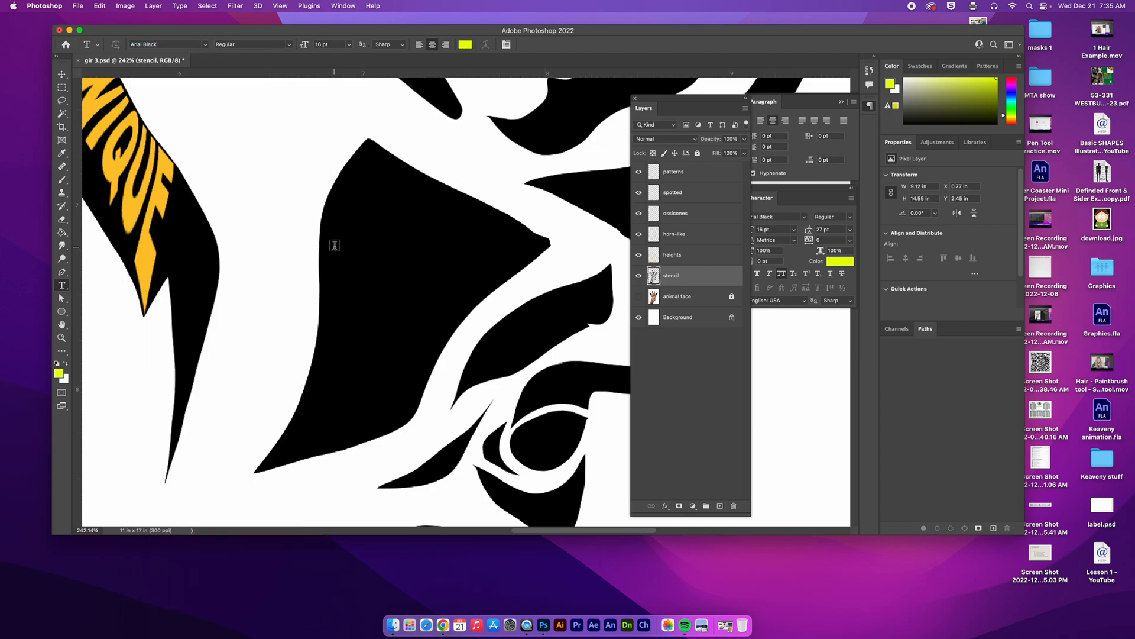
{"action": "left_click", "coordinate": [334, 245]}
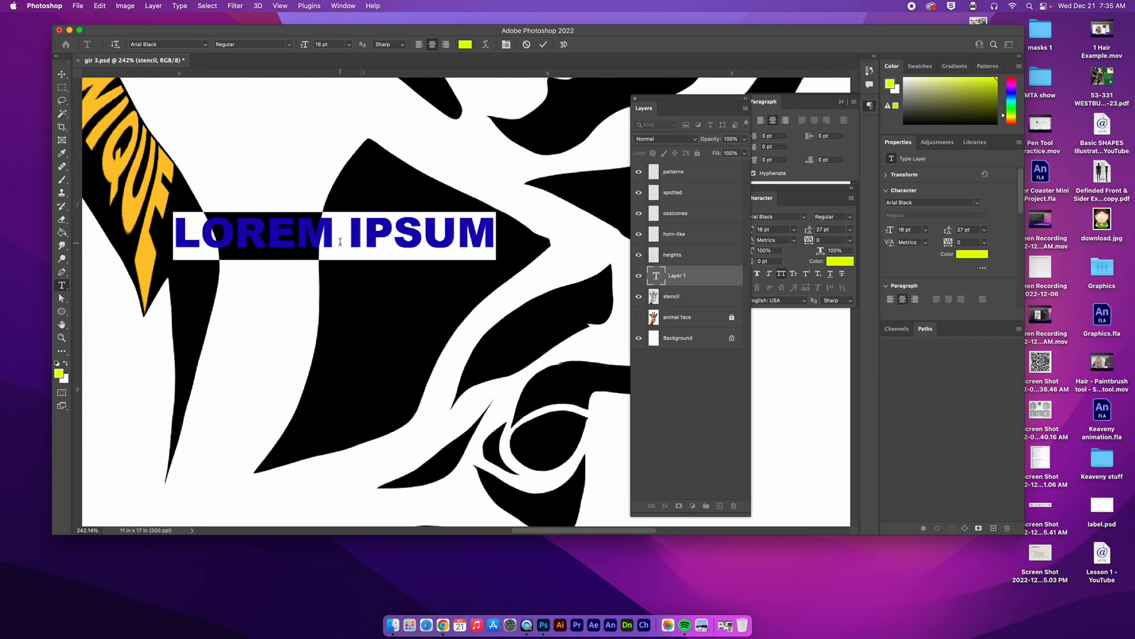
{"action": "type", "text": "SAFARI"}
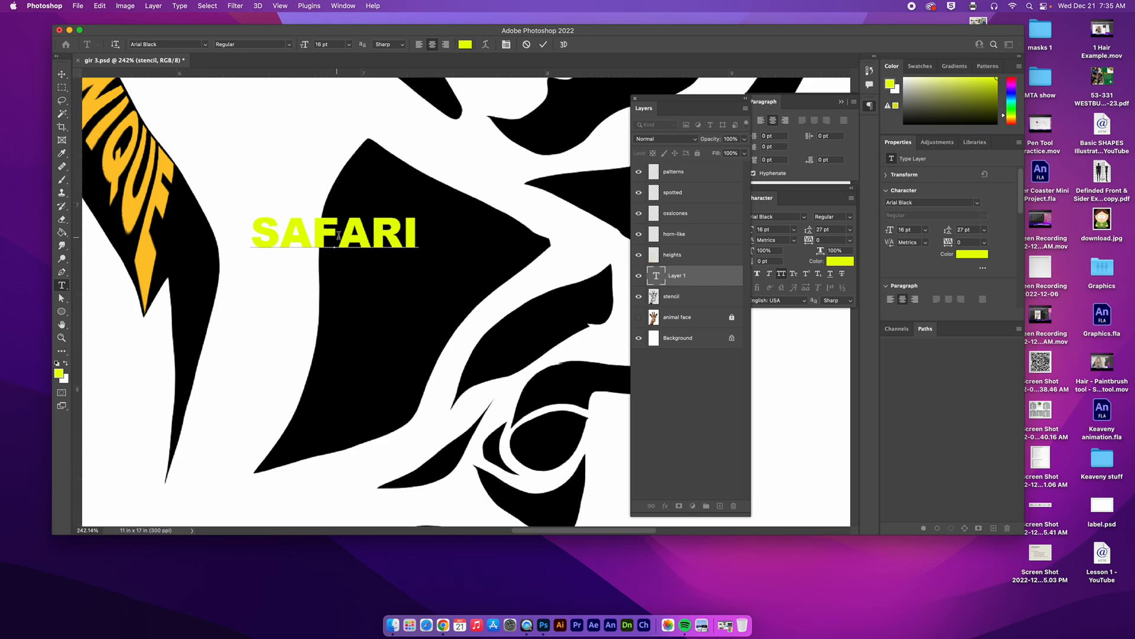
{"action": "left_click", "coordinate": [542, 44]}
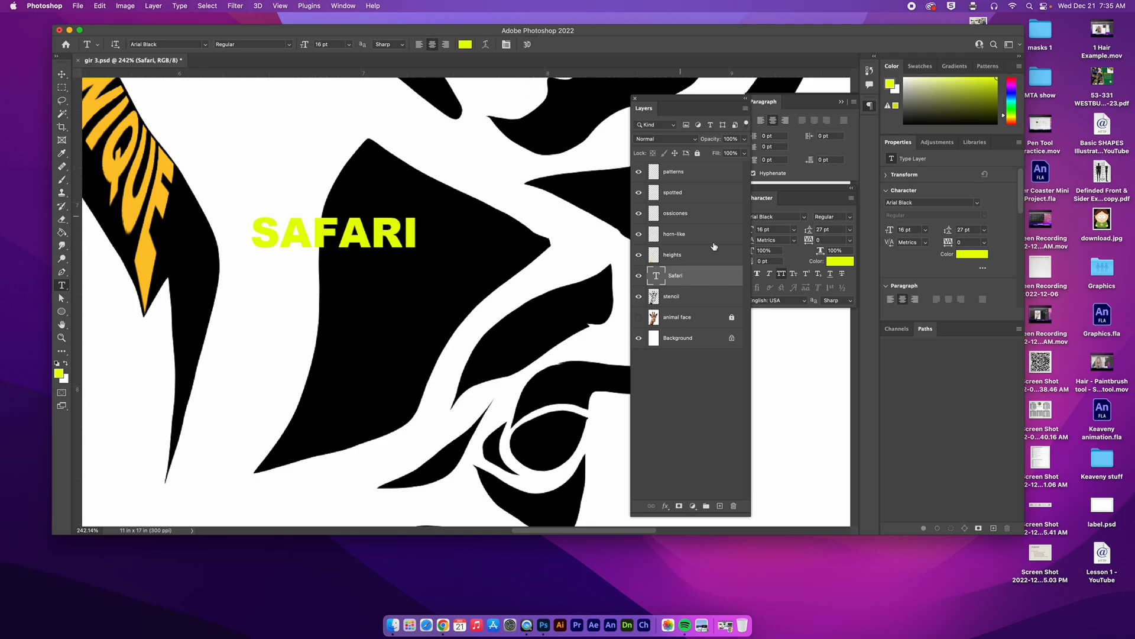
{"action": "right_click", "coordinate": [713, 279]}
{"action": "left_click", "coordinate": [729, 256]}
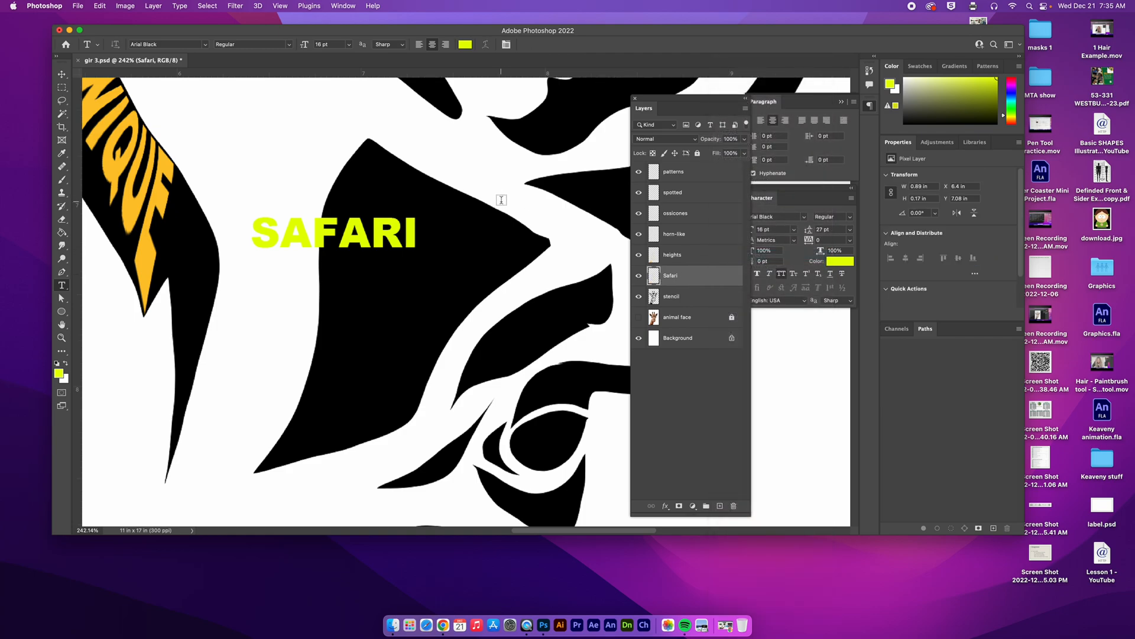
Step: Warp the SAFARI lettering with the Arc preset at about 50.8% bend and commit the warp
{"action": "left_click", "coordinate": [100, 6]}
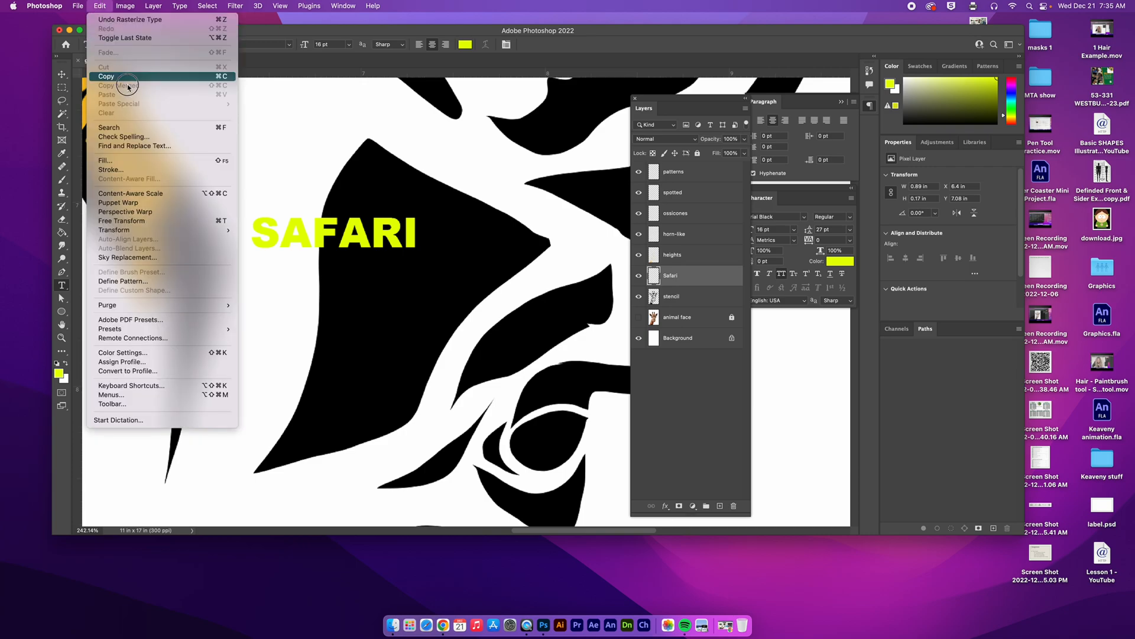
{"action": "left_click", "coordinate": [188, 225]}
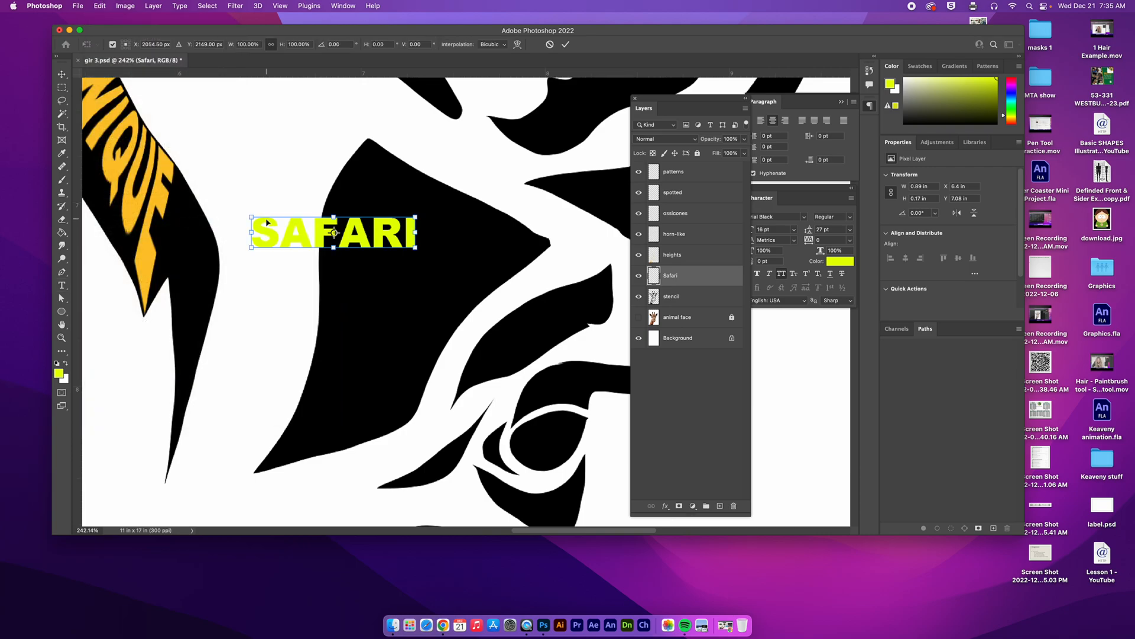
{"action": "right_click", "coordinate": [360, 233]}
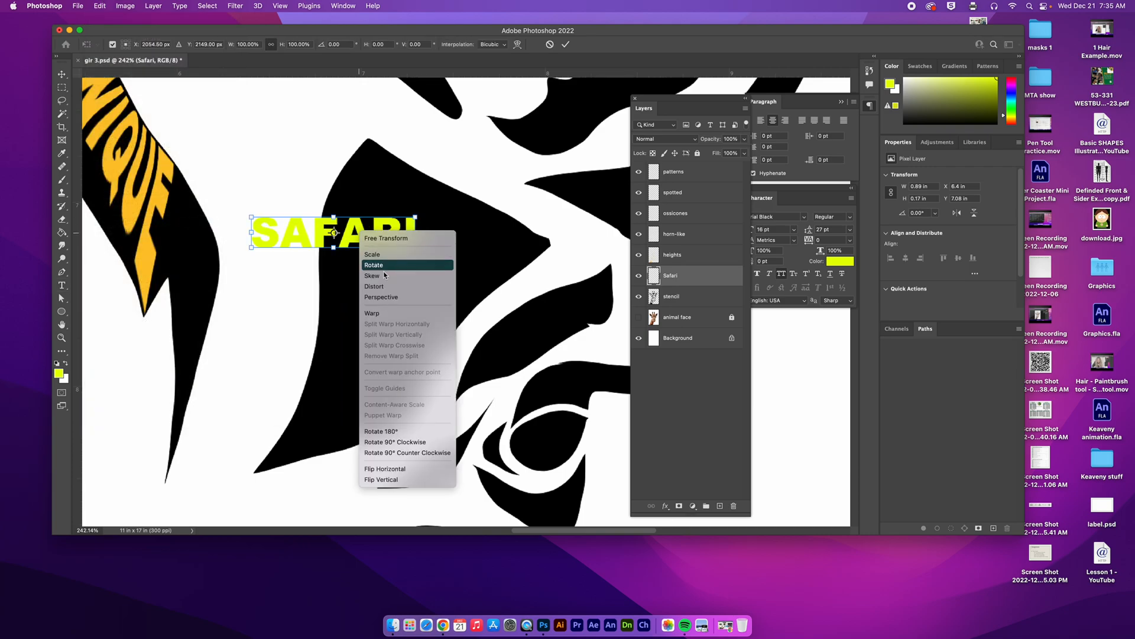
{"action": "left_click", "coordinate": [384, 314]}
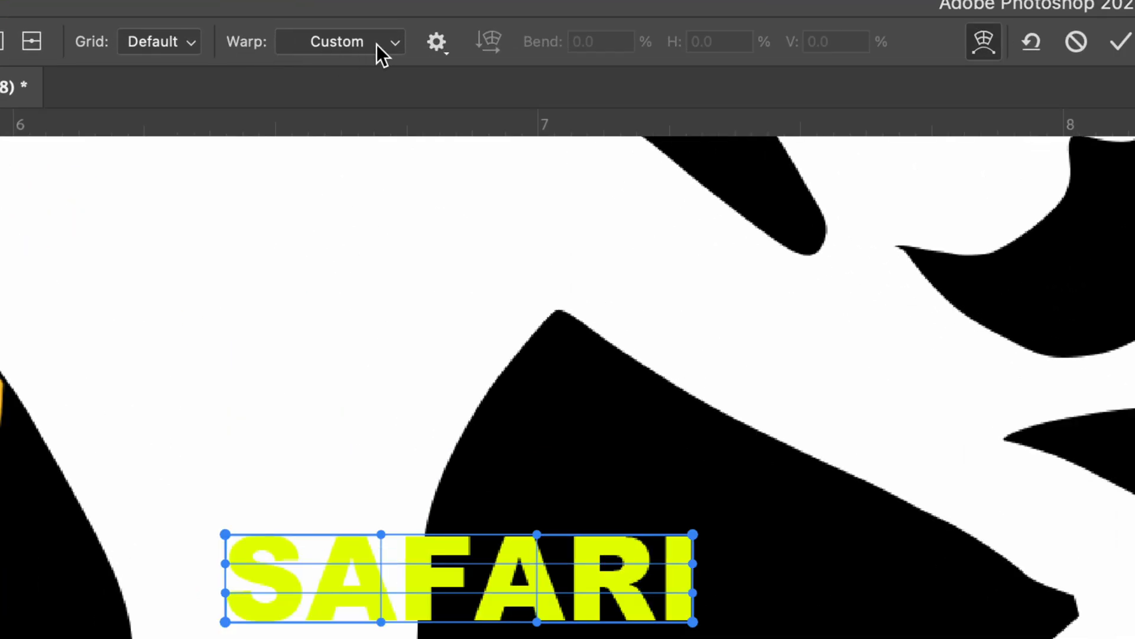
{"action": "left_click", "coordinate": [396, 41]}
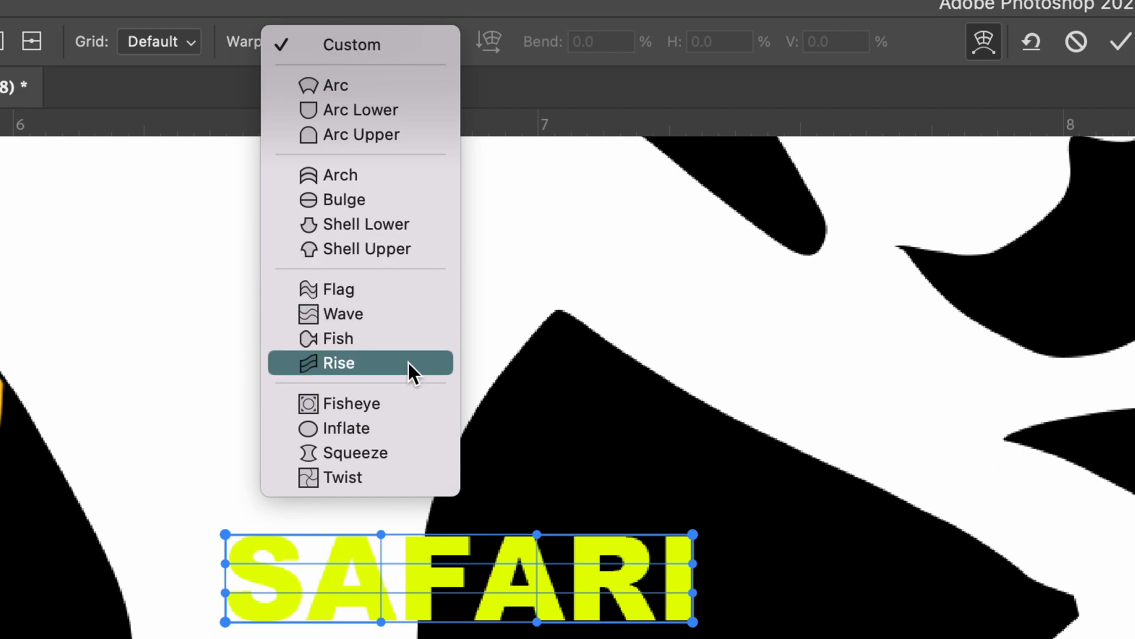
{"action": "left_click", "coordinate": [369, 84]}
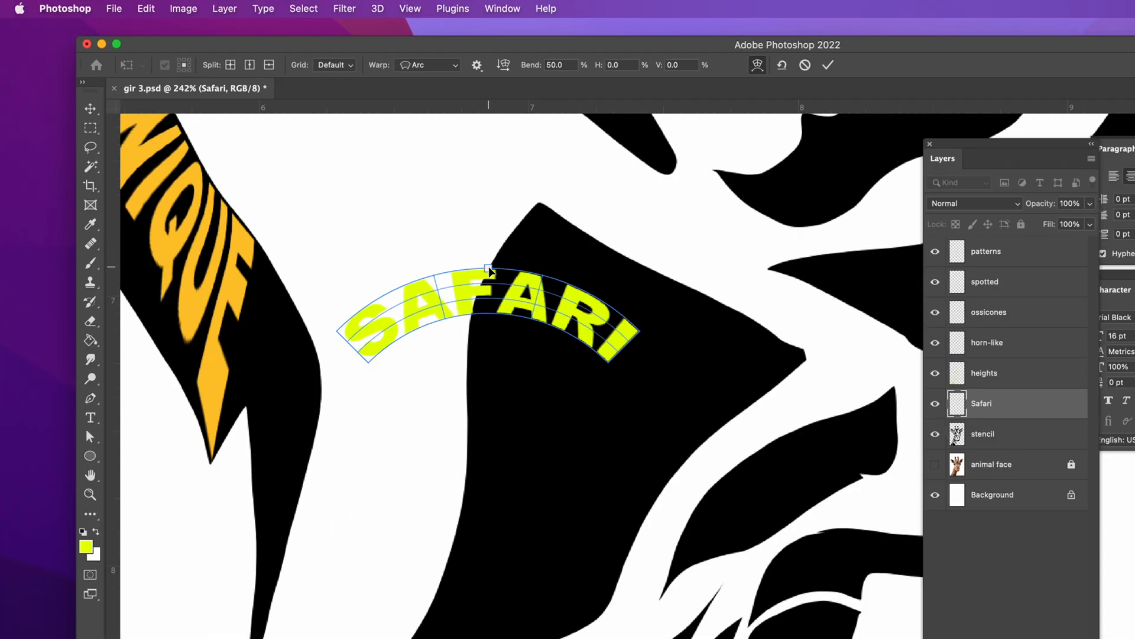
{"action": "mouse_move", "coordinate": [490, 271]}
{"action": "left_mouse_down"}
{"action": "mouse_move", "coordinate": [489, 303]}
{"action": "mouse_move", "coordinate": [485, 246]}
{"action": "mouse_move", "coordinate": [484, 349]}
{"action": "mouse_move", "coordinate": [489, 271]}
{"action": "left_mouse_up"}
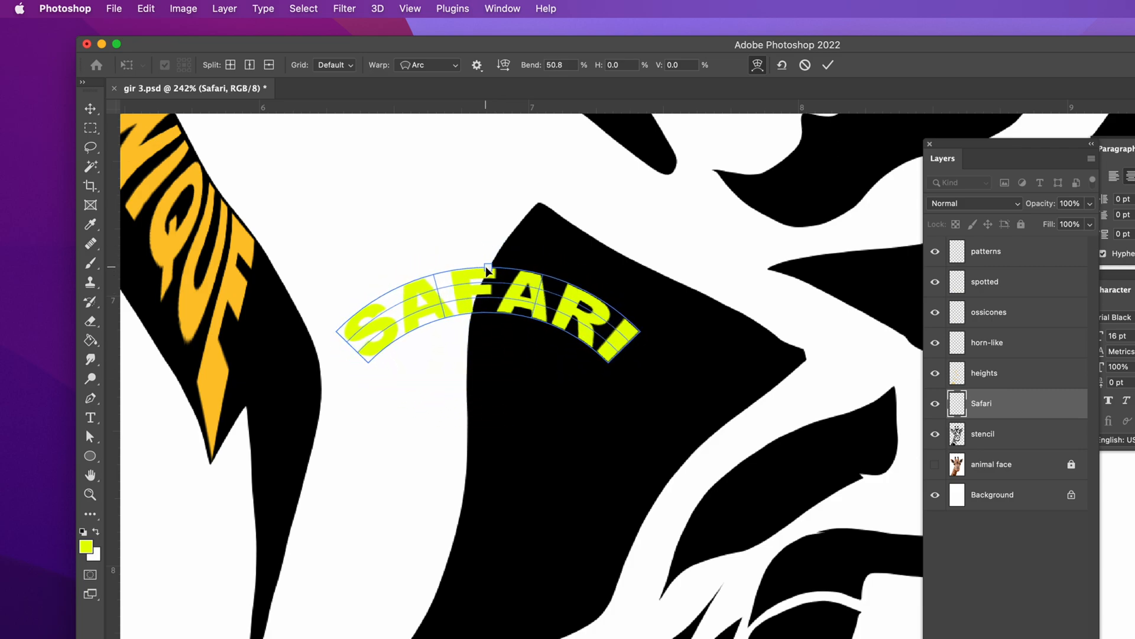
{"action": "left_click", "coordinate": [828, 65]}
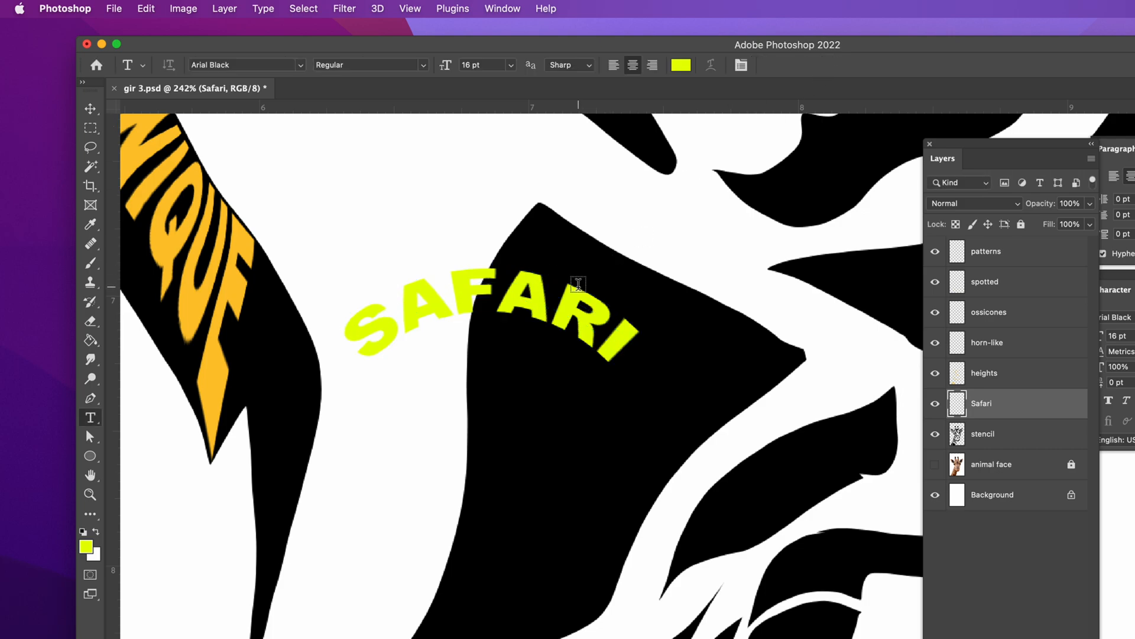
Step: Free Transform the arched SAFARI to about 90% scale and 34° rotation, fitting it along the upper edge of the black patch
{"action": "key", "text": "super+t"}
{"action": "left_click_drag", "start_coordinate": [535, 296], "coordinate": [647, 333]}
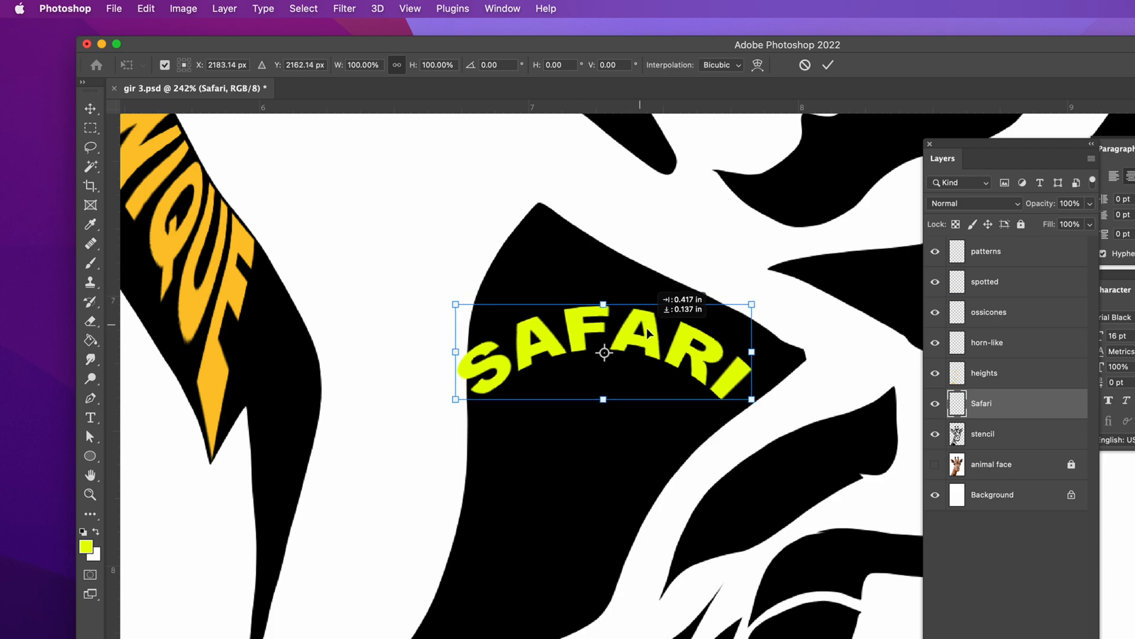
{"action": "left_click_drag", "start_coordinate": [695, 296], "coordinate": [701, 345]}
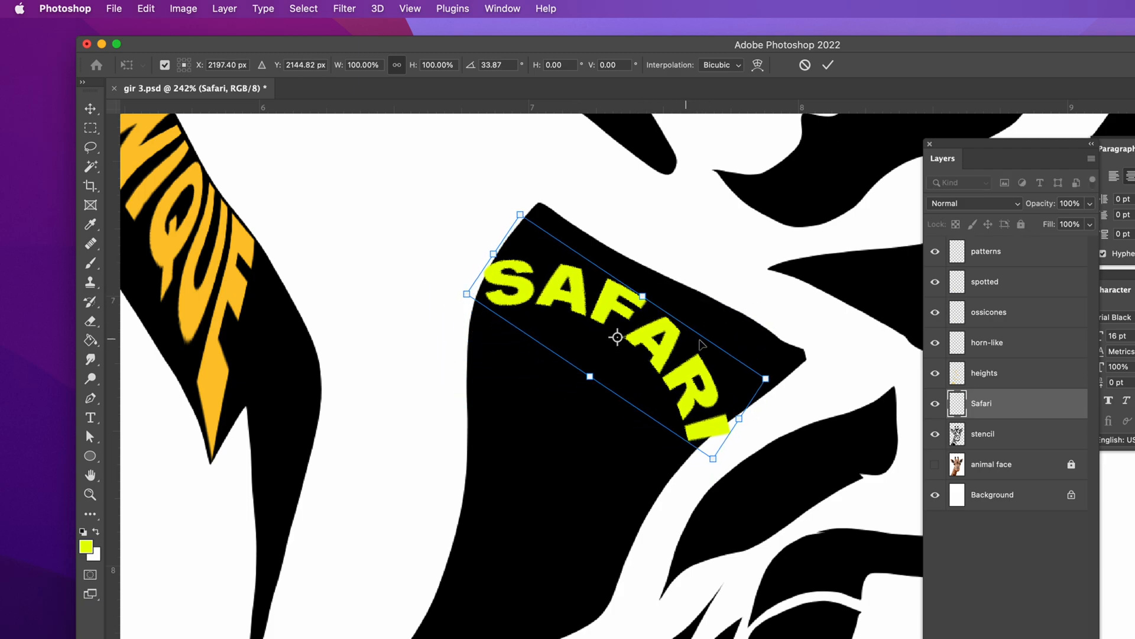
{"action": "left_click_drag", "start_coordinate": [767, 378], "coordinate": [701, 353]}
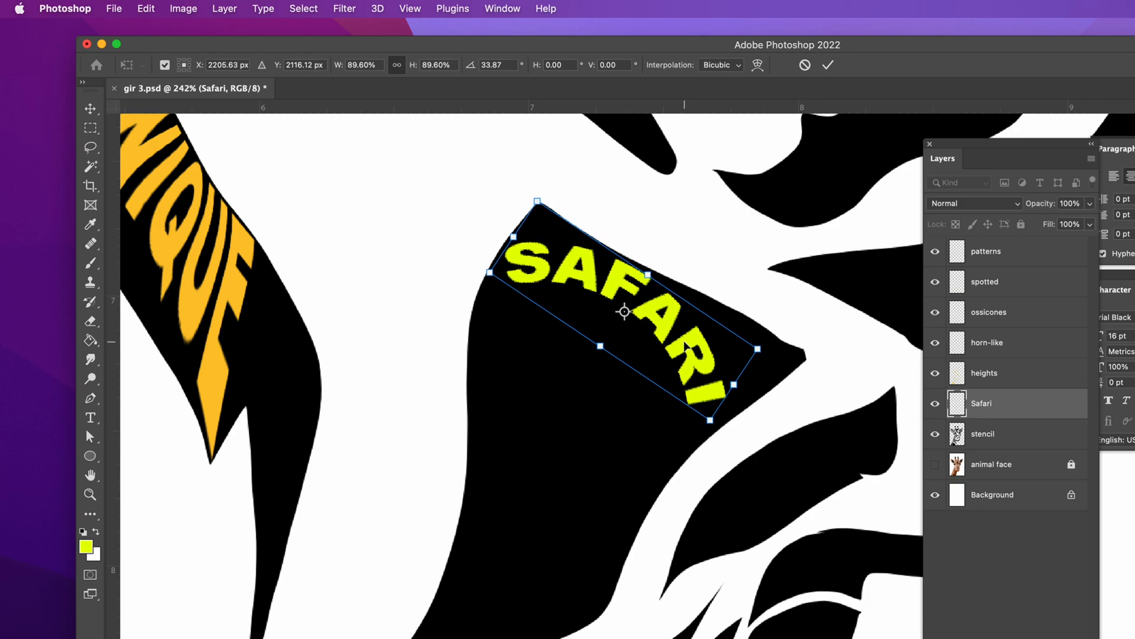
{"action": "key", "text": "Return"}
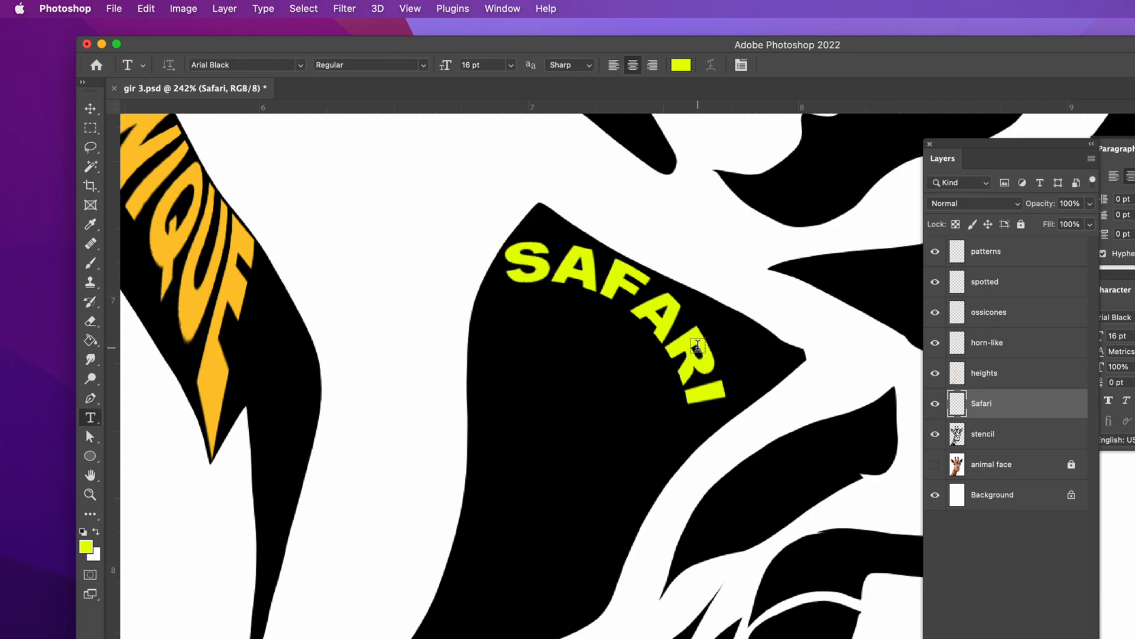
Step: Duplicate SAFARI just beneath the original, scaling the copy to about 90% and rotating it about 4° to nest under the first arc
{"action": "left_click", "coordinate": [91, 110]}
{"action": "left_click_drag", "start_coordinate": [575, 278], "coordinate": [553, 324]}
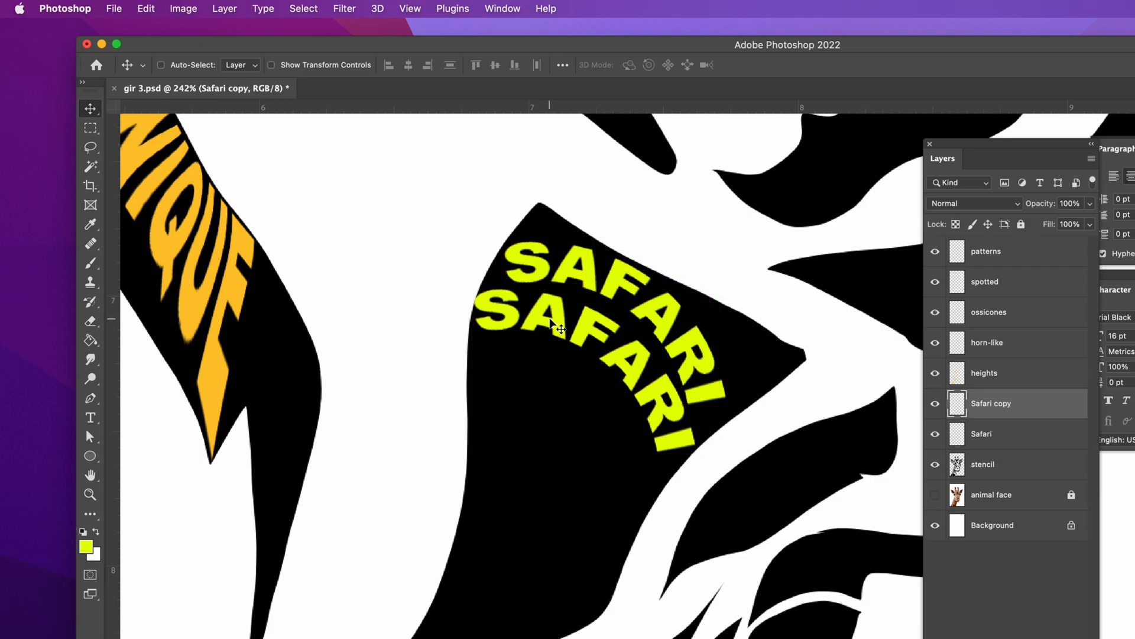
{"action": "key", "text": "cmd+t"}
{"action": "left_click_drag", "start_coordinate": [696, 288], "coordinate": [676, 304]}
{"action": "left_click_drag", "start_coordinate": [607, 355], "coordinate": [625, 339]}
{"action": "left_click_drag", "start_coordinate": [714, 323], "coordinate": [650, 353]}
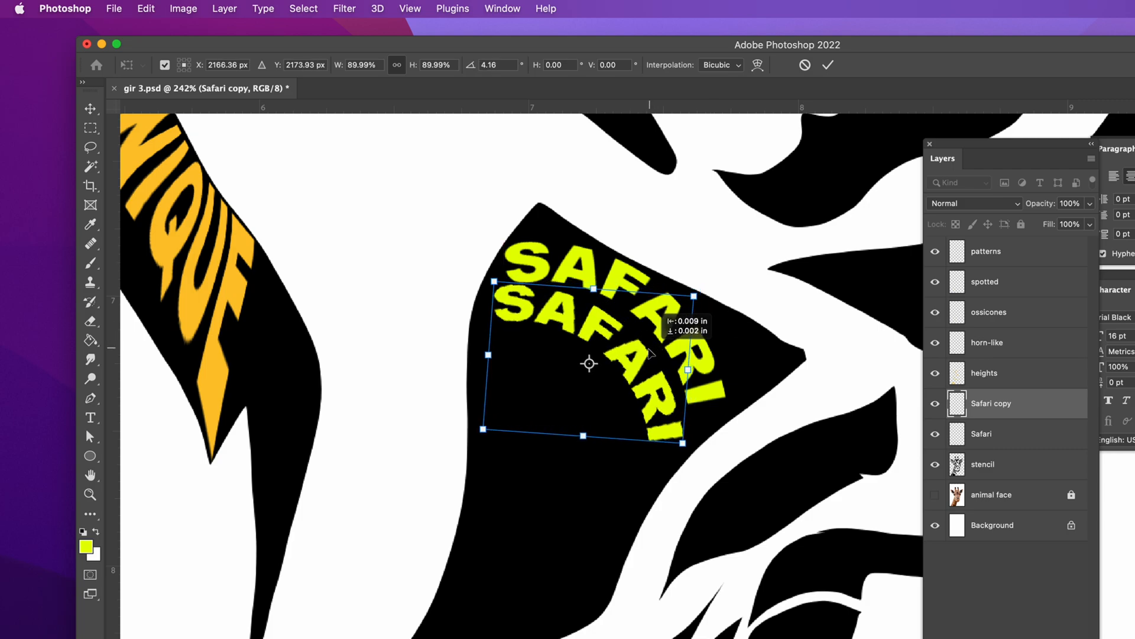
{"action": "key", "text": "Return"}
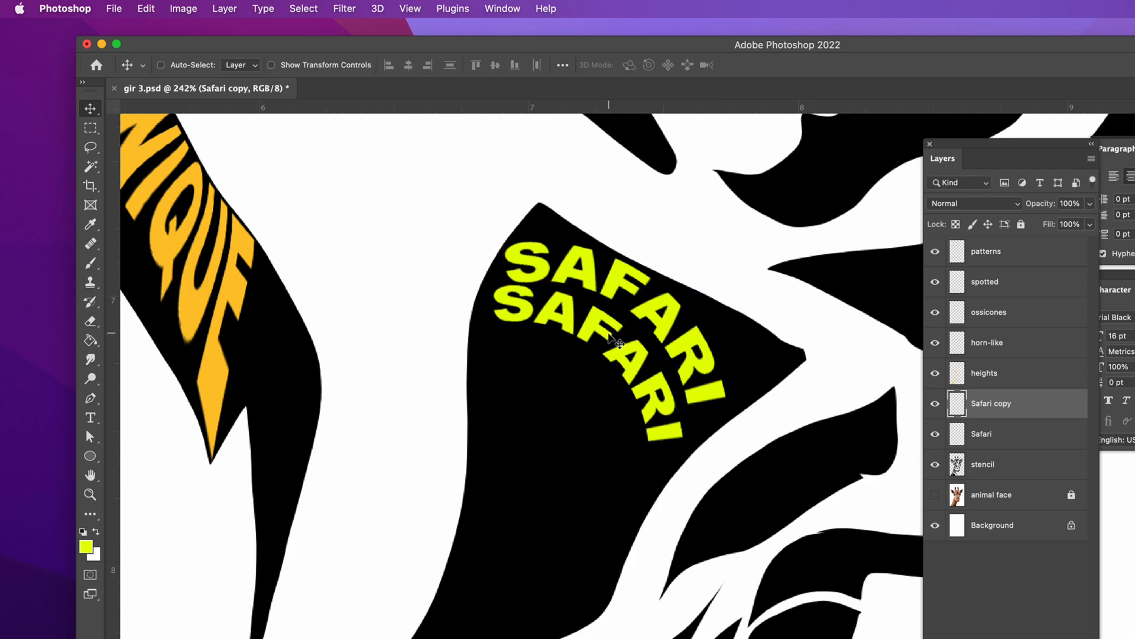
Step: Duplicate the second SAFARI beneath itself, scaling the new copy to about 83% and rotating it about 11° to follow the arc
{"action": "left_click_drag", "start_coordinate": [609, 342], "coordinate": [580, 395]}
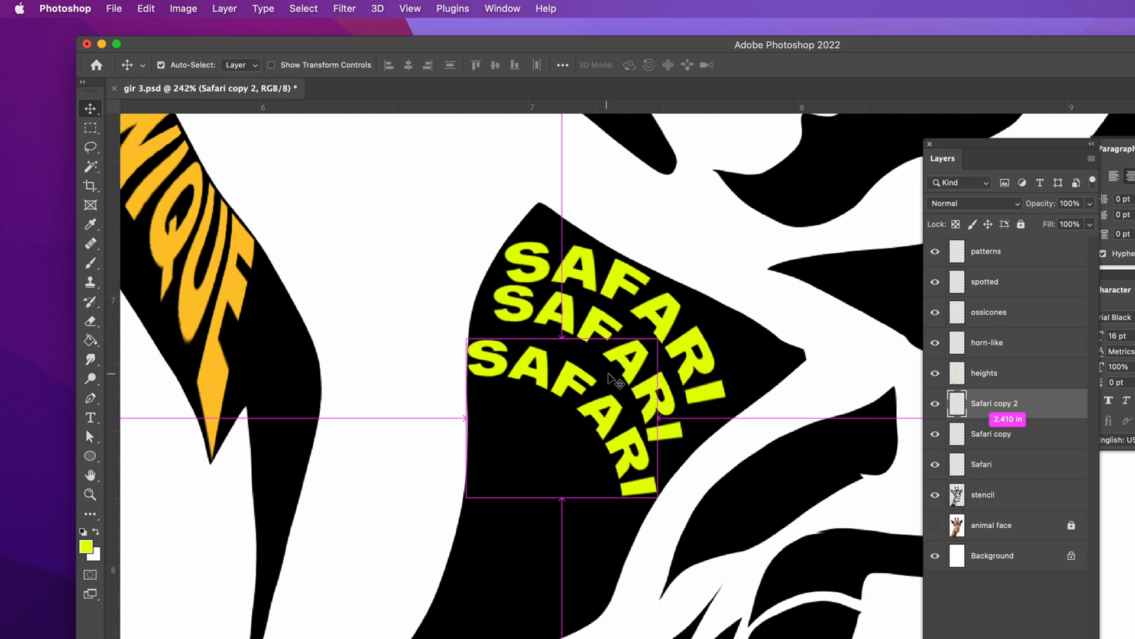
{"action": "key", "text": "ctrl+t"}
{"action": "left_click_drag", "start_coordinate": [658, 339], "coordinate": [625, 366]}
{"action": "left_click_drag", "start_coordinate": [637, 356], "coordinate": [649, 374]}
{"action": "left_click_drag", "start_coordinate": [579, 413], "coordinate": [611, 392]}
{"action": "left_click_drag", "start_coordinate": [617, 392], "coordinate": [616, 388]}
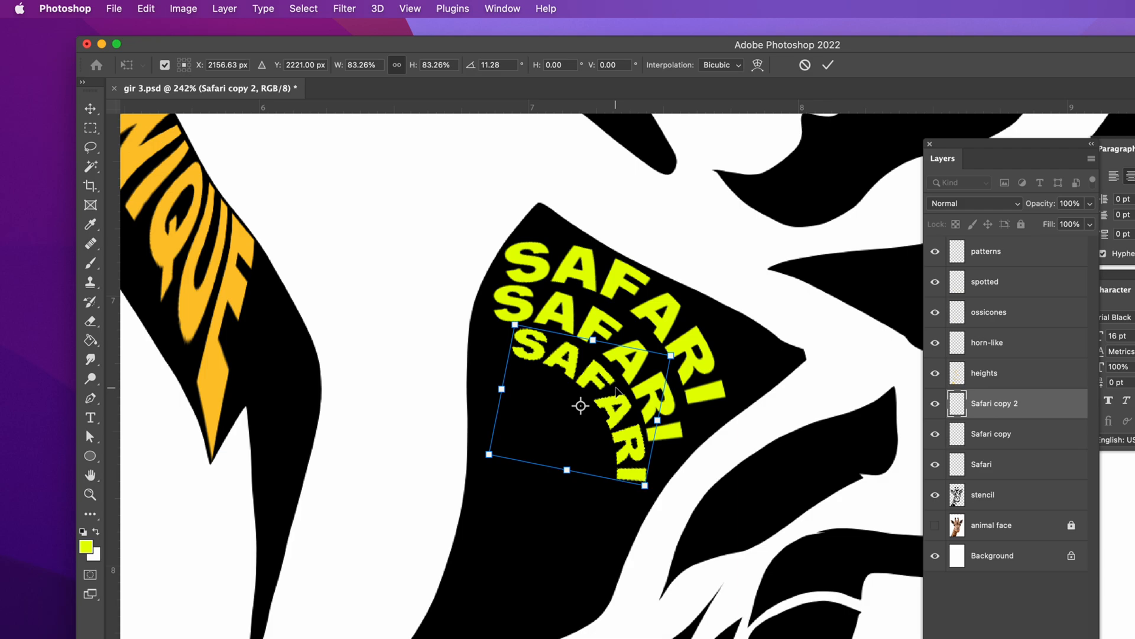
Step: Warp the third SAFARI so its initial S stretches outward toward the patch's left edge, and commit the transformation
{"action": "right_click", "coordinate": [615, 388]}
{"action": "left_click", "coordinate": [647, 500]}
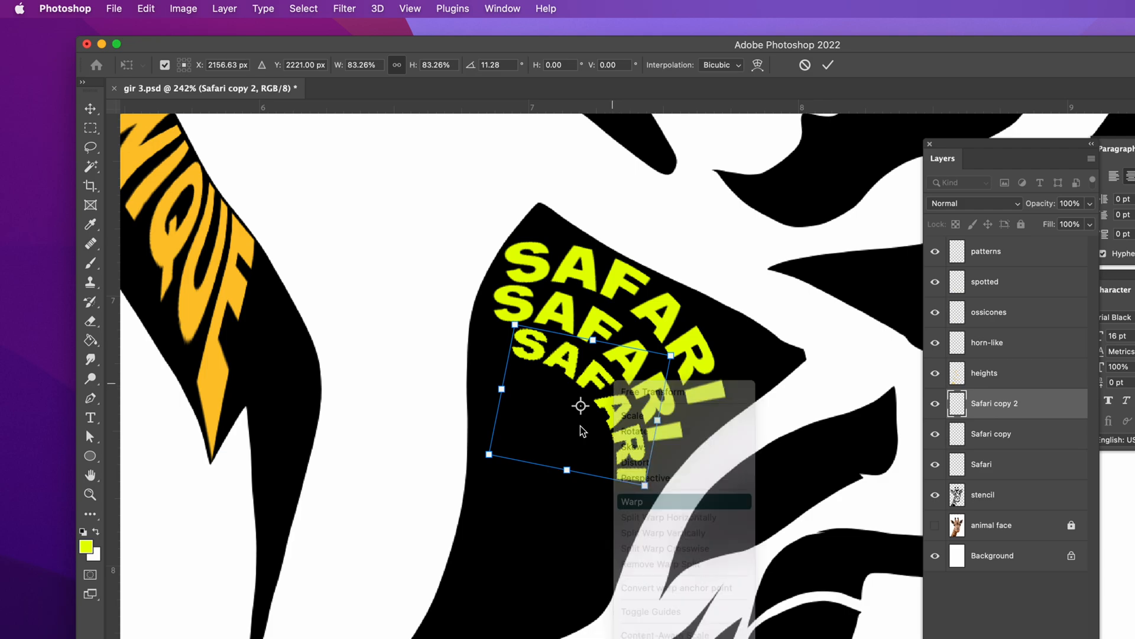
{"action": "left_click_drag", "start_coordinate": [514, 327], "coordinate": [481, 321]}
{"action": "left_click_drag", "start_coordinate": [567, 335], "coordinate": [588, 329]}
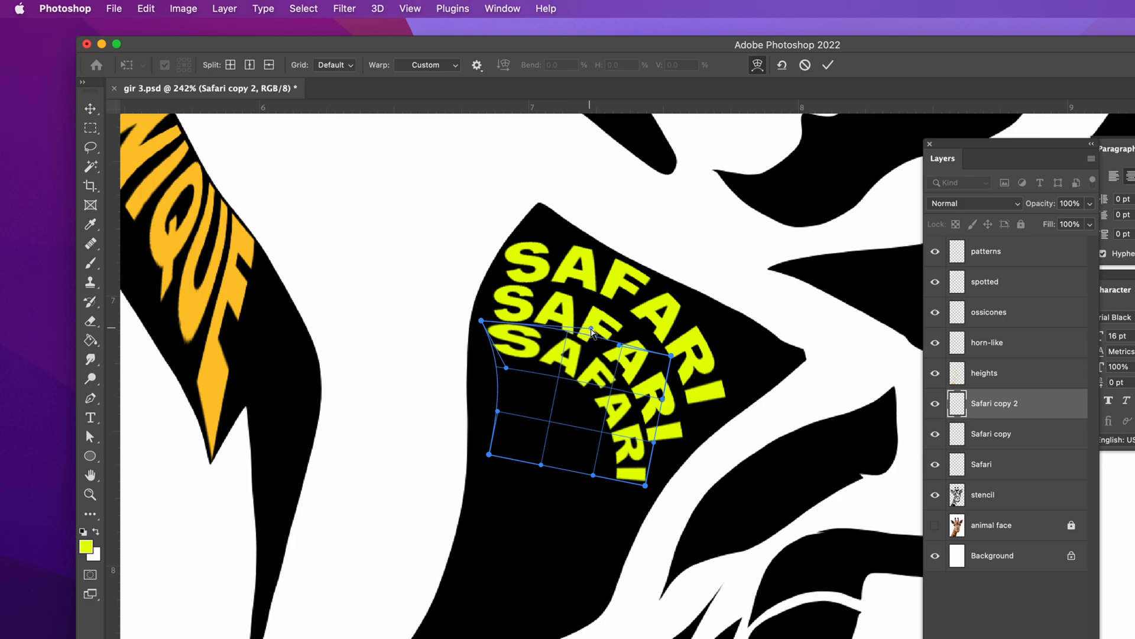
{"action": "left_click_drag", "start_coordinate": [489, 456], "coordinate": [458, 465]}
{"action": "left_click_drag", "start_coordinate": [507, 368], "coordinate": [491, 390]}
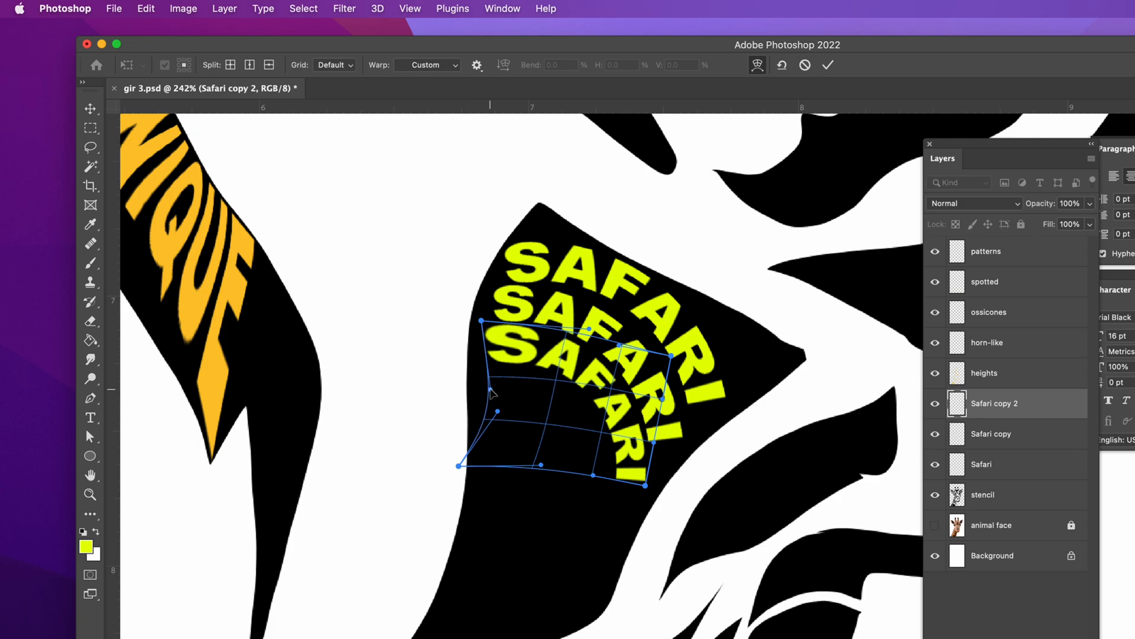
{"action": "left_click", "coordinate": [828, 65]}
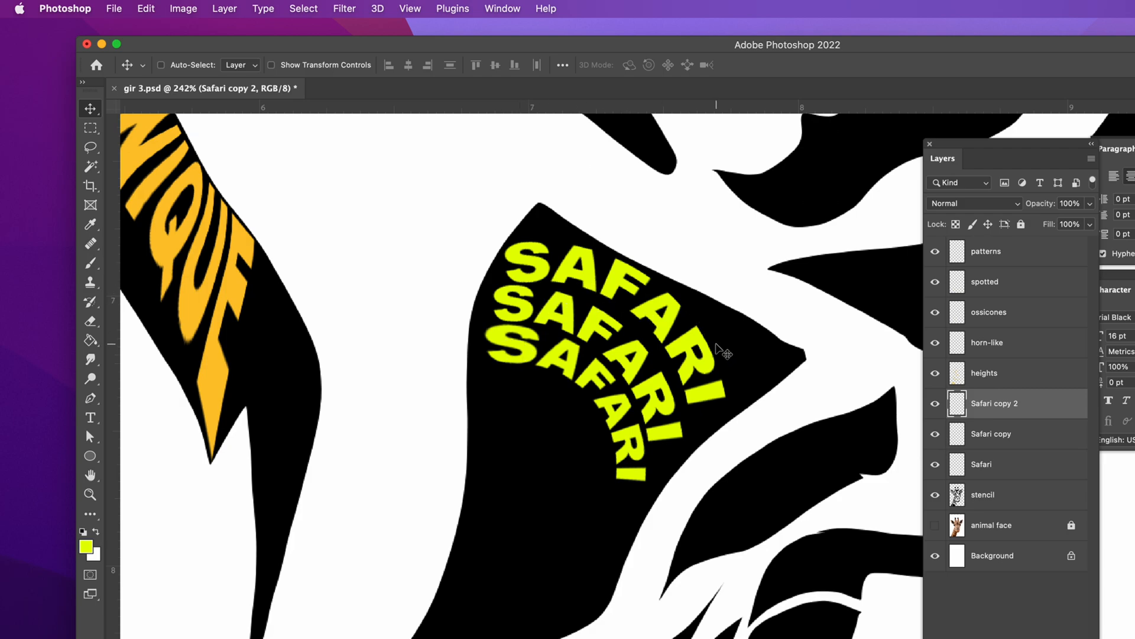
Step: Lasso the small black brow shape above the SPECIES lettering on the stencil layer, delete it and clear the selection
{"action": "key", "text": "super+0"}
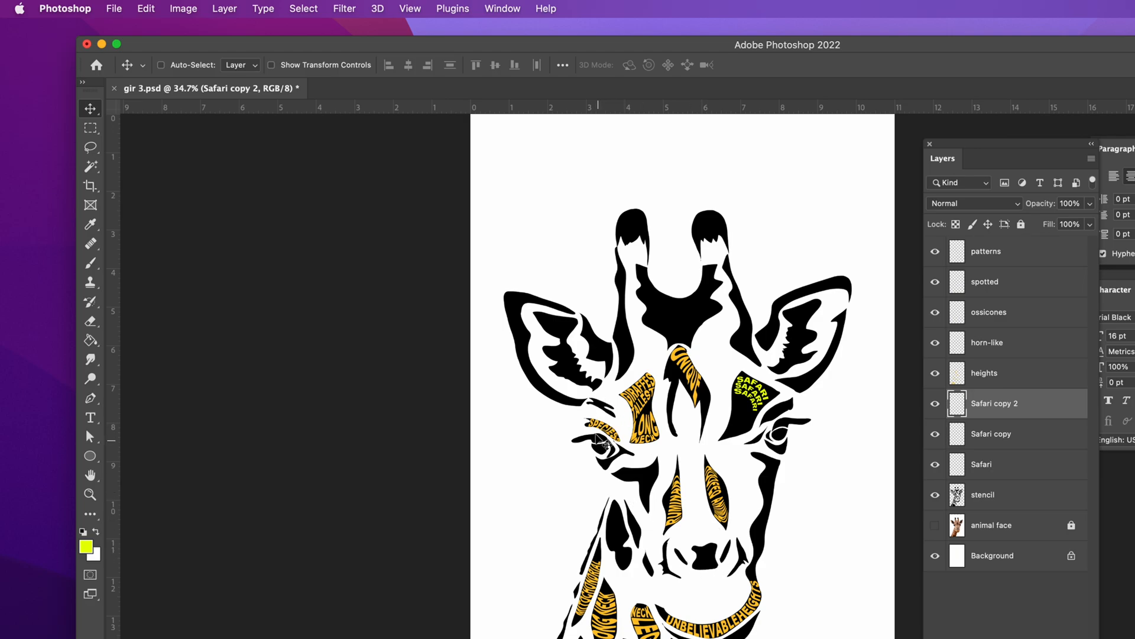
{"action": "key", "text": "super"}
{"action": "left_click_drag", "start_coordinate": [589, 395], "coordinate": [584, 334]}
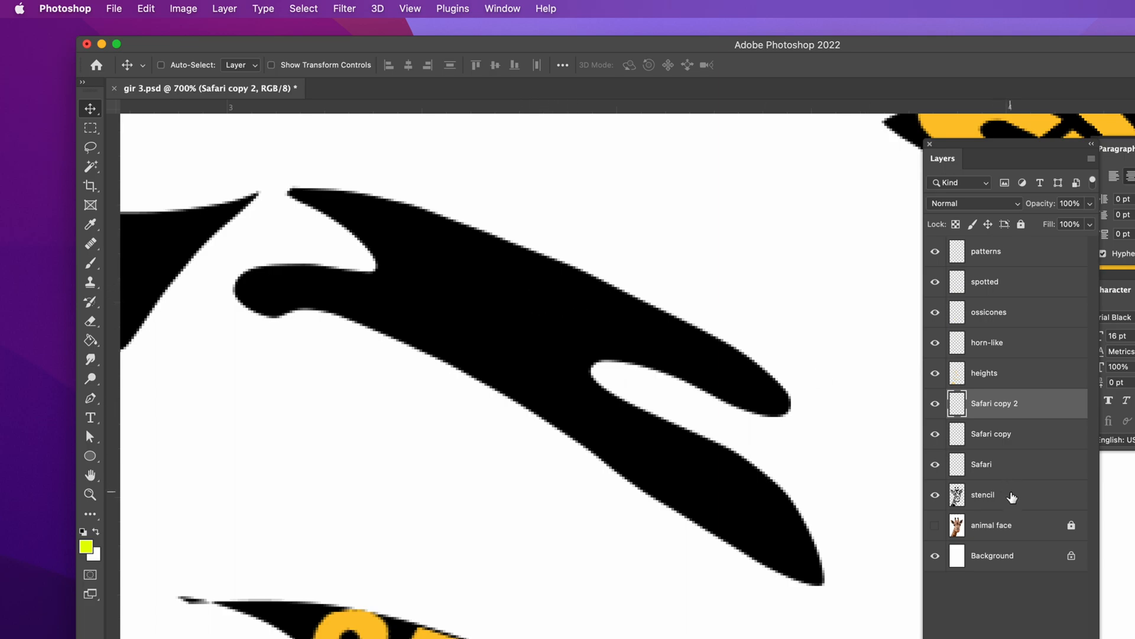
{"action": "left_click", "coordinate": [1012, 496]}
{"action": "left_click_drag", "start_coordinate": [90, 147], "coordinate": [128, 150]}
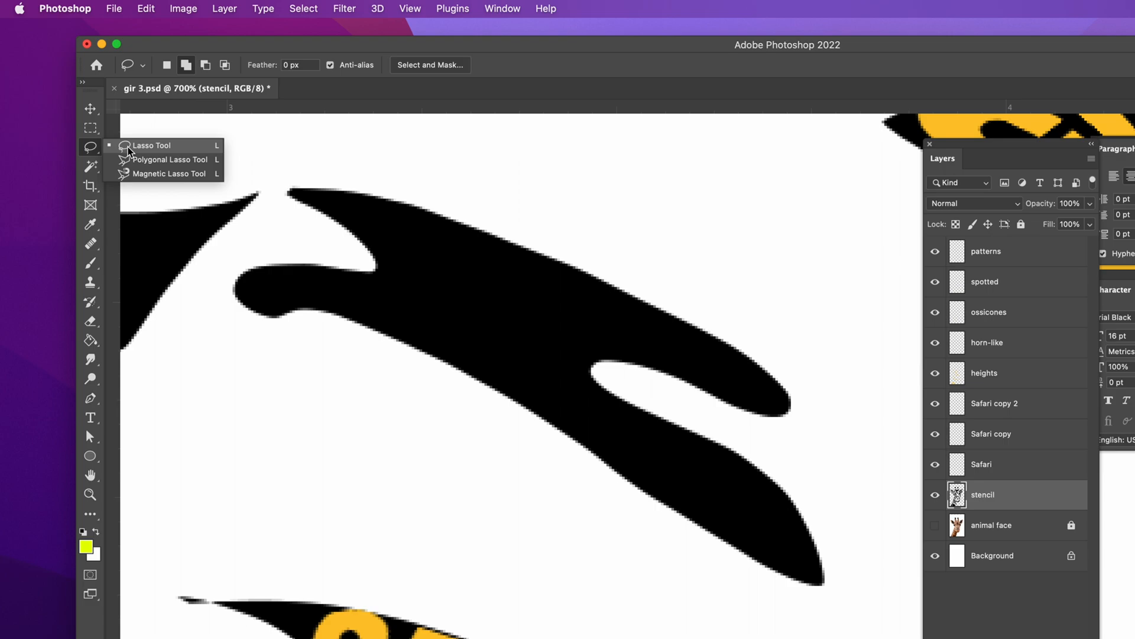
{"action": "mouse_move", "coordinate": [304, 145]}
{"action": "left_mouse_down"}
{"action": "mouse_move", "coordinate": [219, 255]}
{"action": "mouse_move", "coordinate": [215, 343]}
{"action": "mouse_move", "coordinate": [424, 419]}
{"action": "mouse_move", "coordinate": [708, 582]}
{"action": "mouse_move", "coordinate": [816, 605]}
{"action": "mouse_move", "coordinate": [855, 589]}
{"action": "mouse_move", "coordinate": [855, 439]}
{"action": "mouse_move", "coordinate": [797, 311]}
{"action": "mouse_move", "coordinate": [647, 228]}
{"action": "mouse_move", "coordinate": [314, 140]}
{"action": "left_mouse_up"}
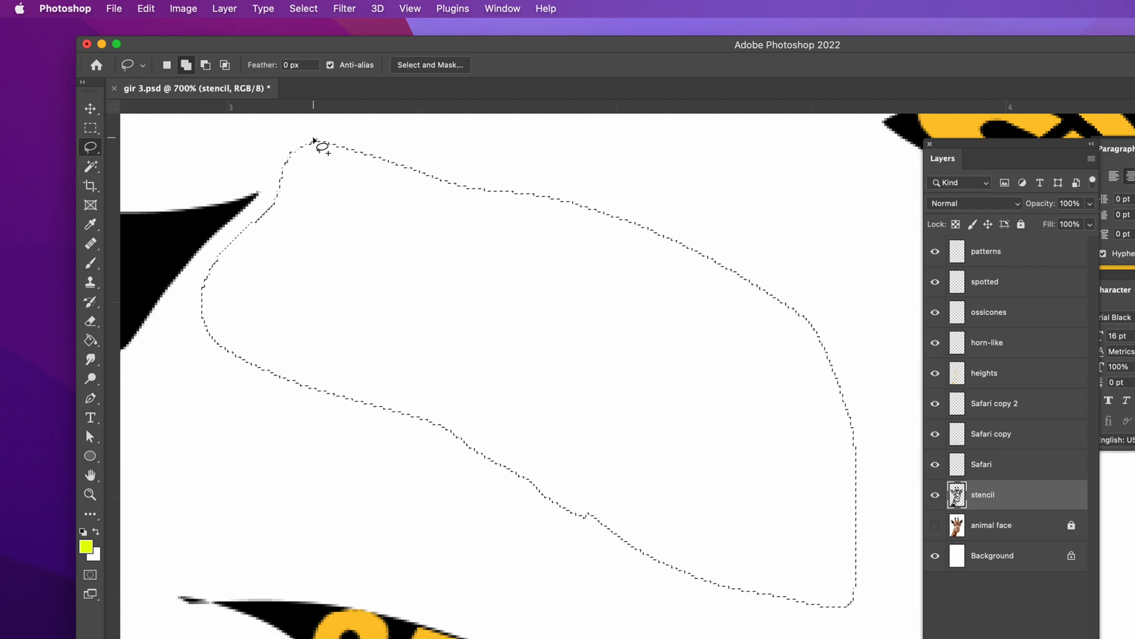
{"action": "key", "text": "super+d"}
{"action": "key", "text": "super+0"}
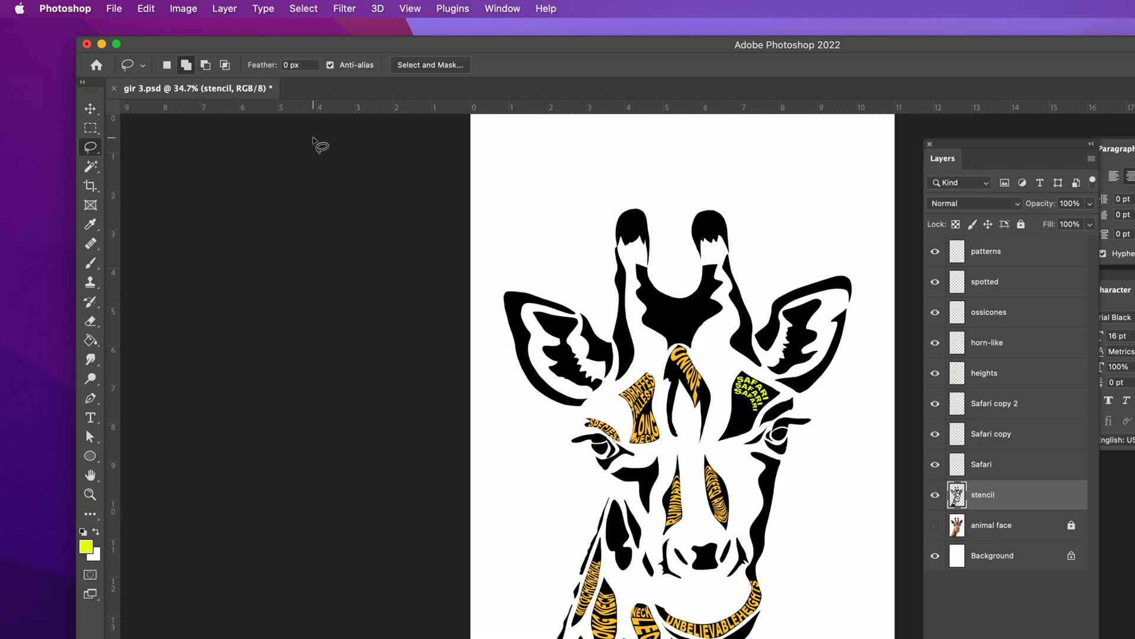